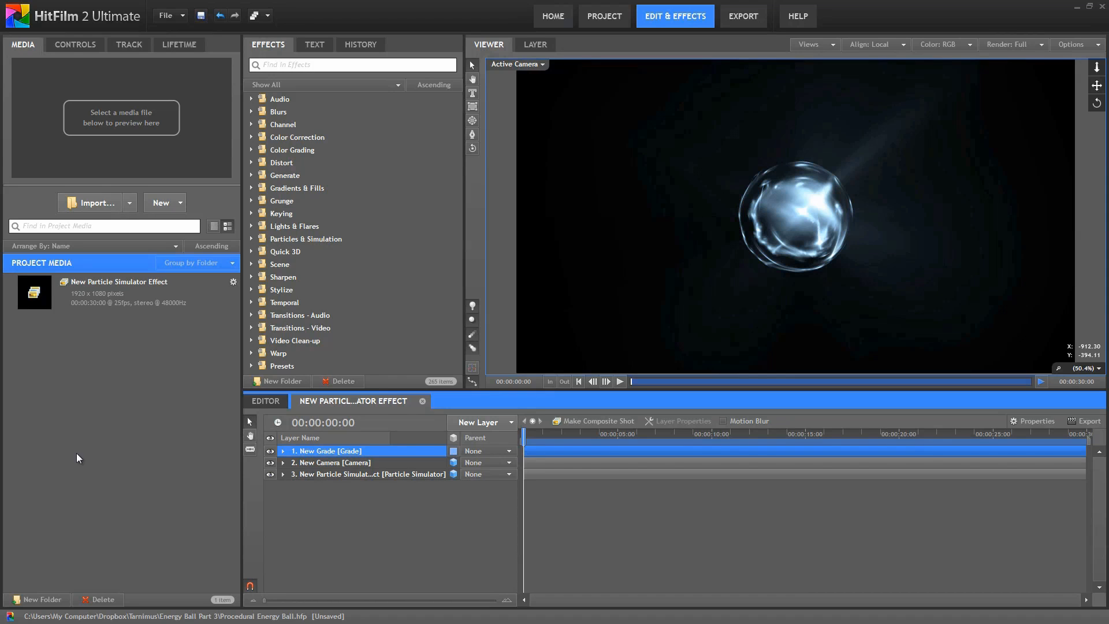
# - Import the Tracked Plate.hfcs composite shot
pyautogui.click(129, 200)
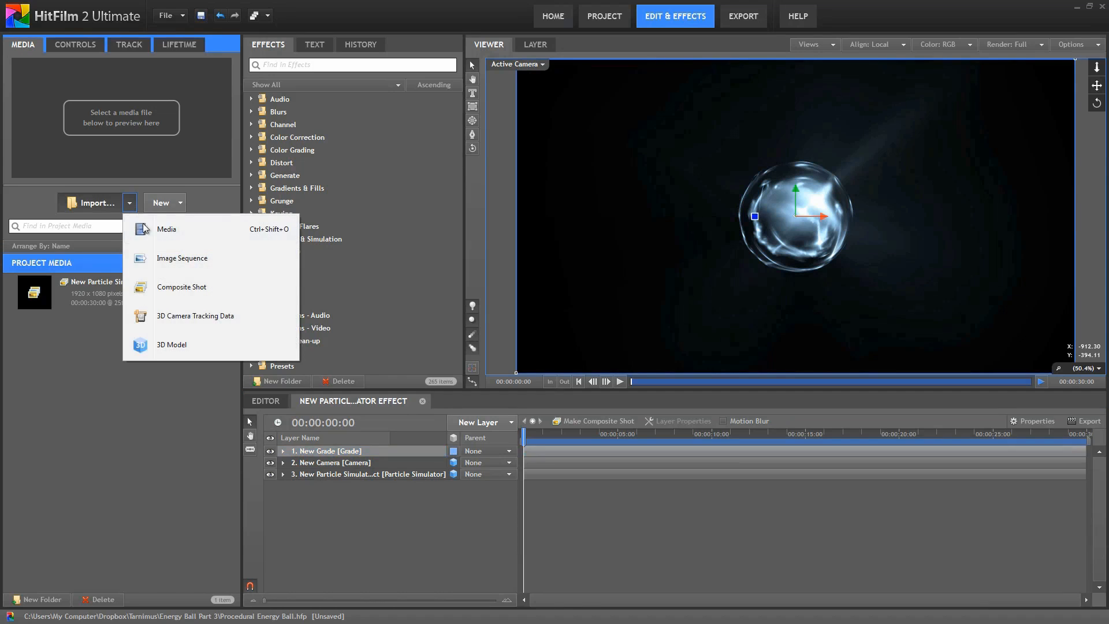
pyautogui.click(185, 287)
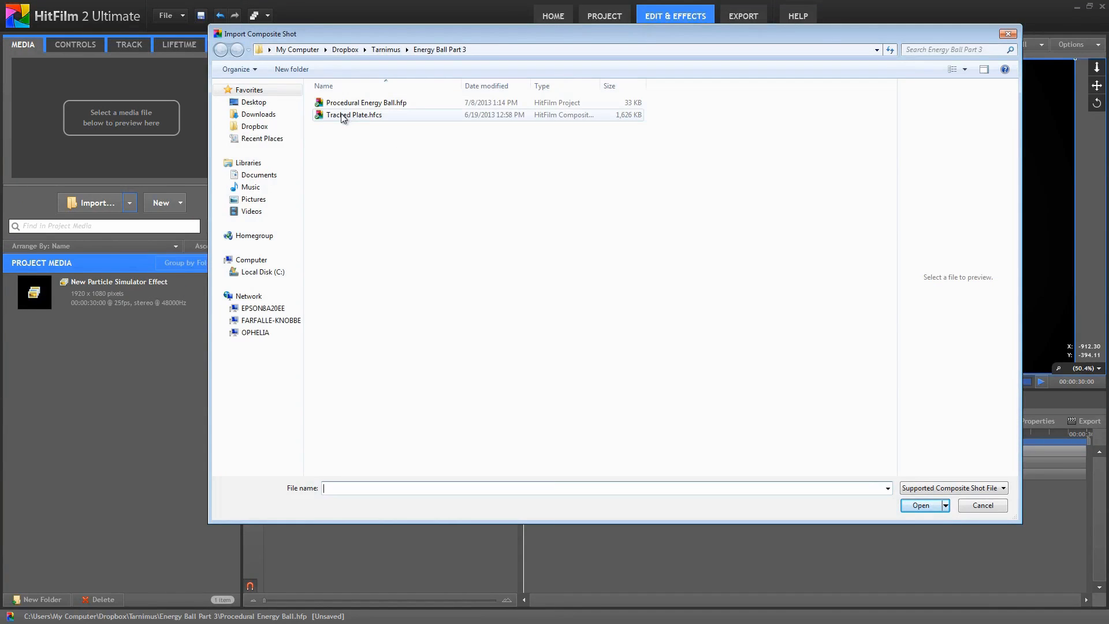
pyautogui.click(359, 117)
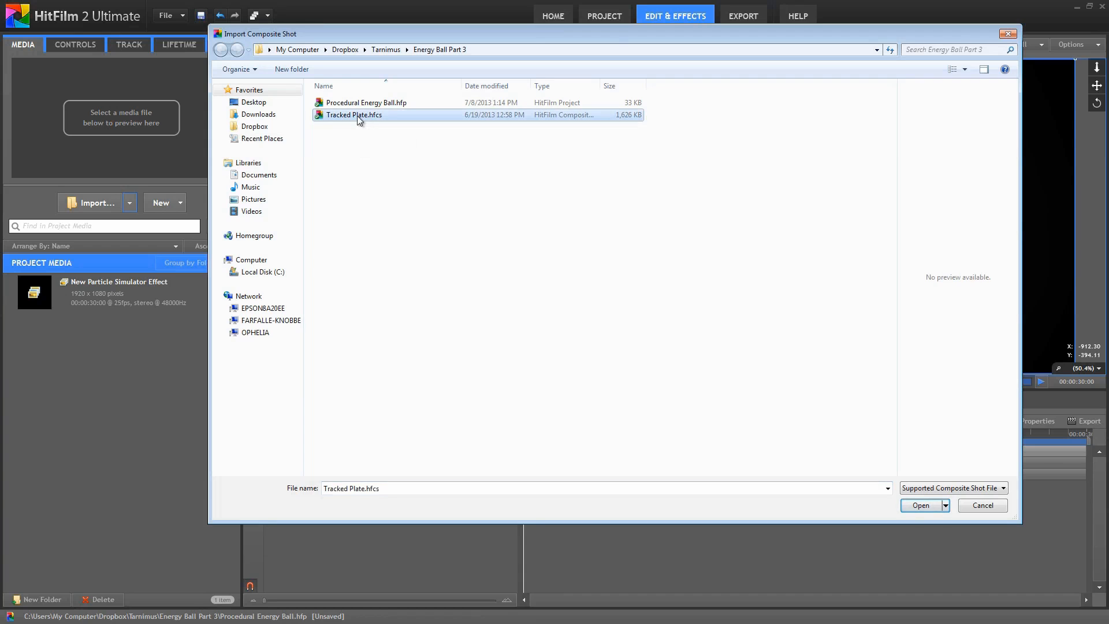
pyautogui.click(921, 505)
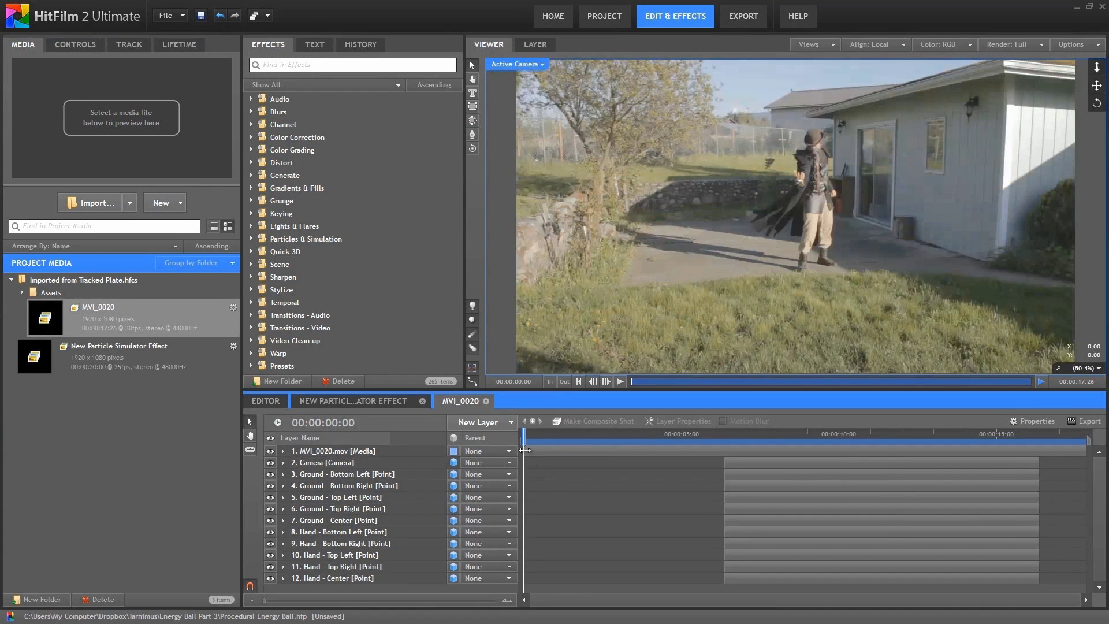
# - Trim MVI_0020.mov to the tracking layers' length and slide all twelve layers to 0:00
pyautogui.moveTo(525, 450); pyautogui.dragTo(724, 450)
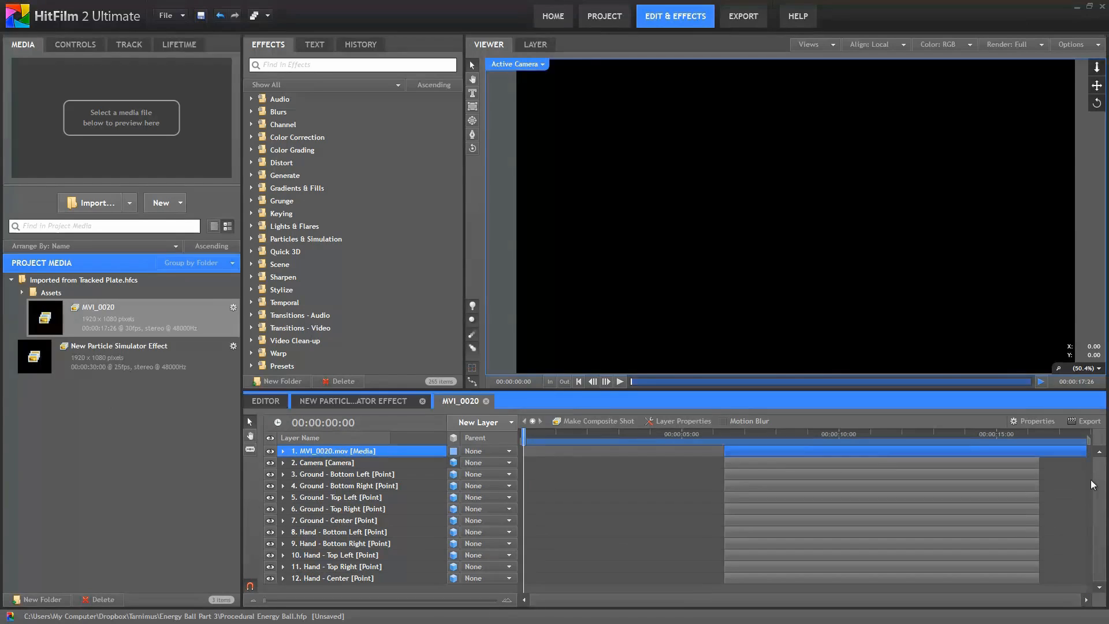
pyautogui.moveTo(1083, 450); pyautogui.dragTo(1039, 451)
pyautogui.moveTo(696, 448); pyautogui.dragTo(794, 588)
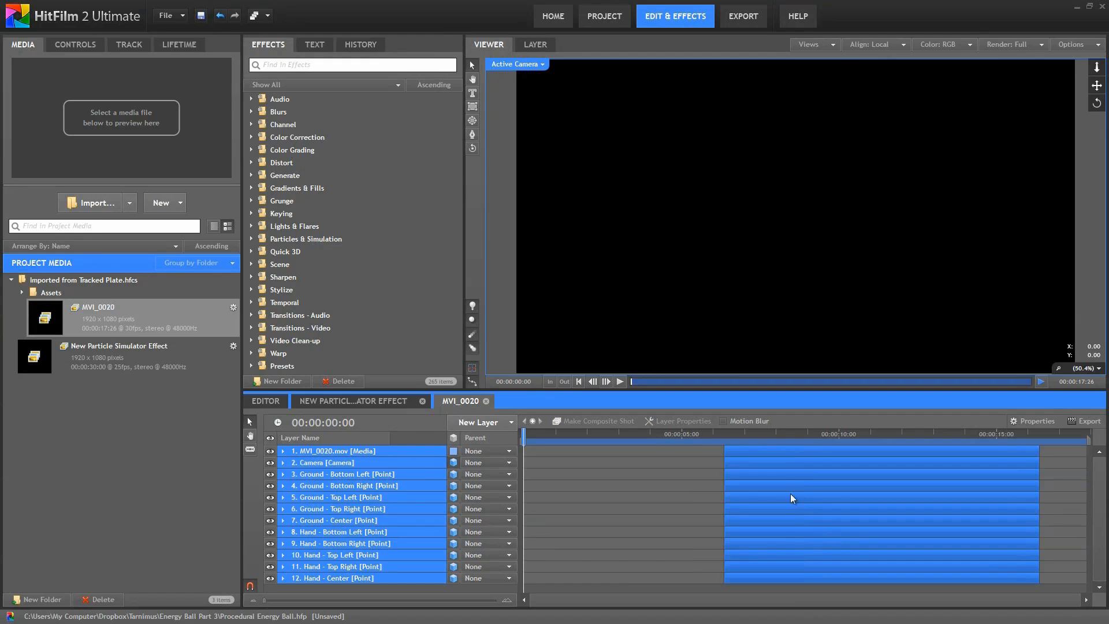
pyautogui.moveTo(773, 455); pyautogui.dragTo(577, 454)
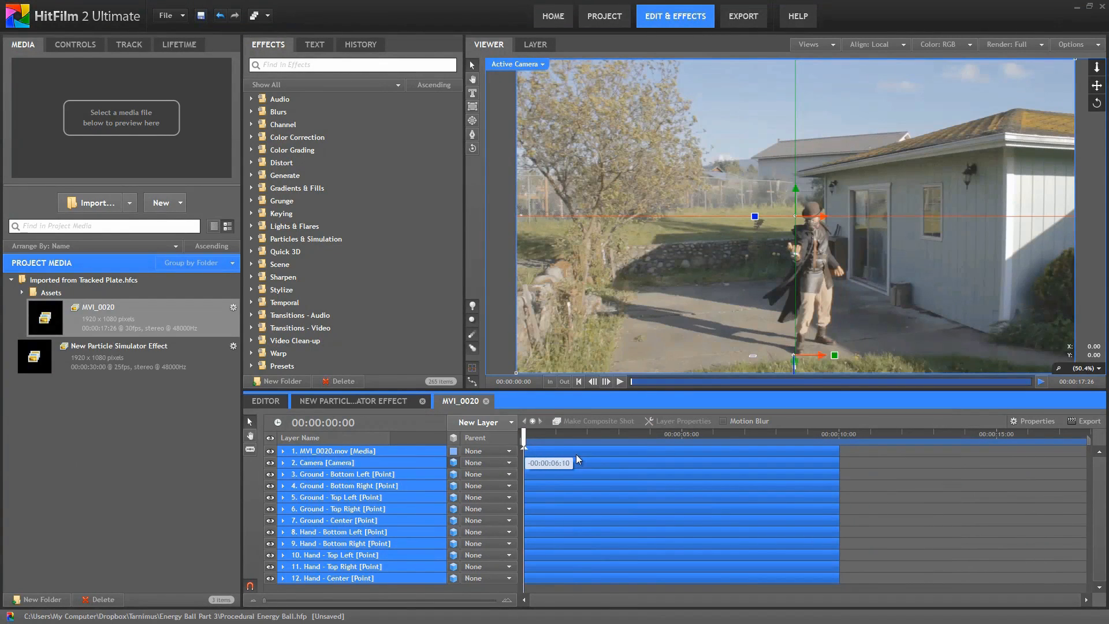
pyautogui.click(710, 450)
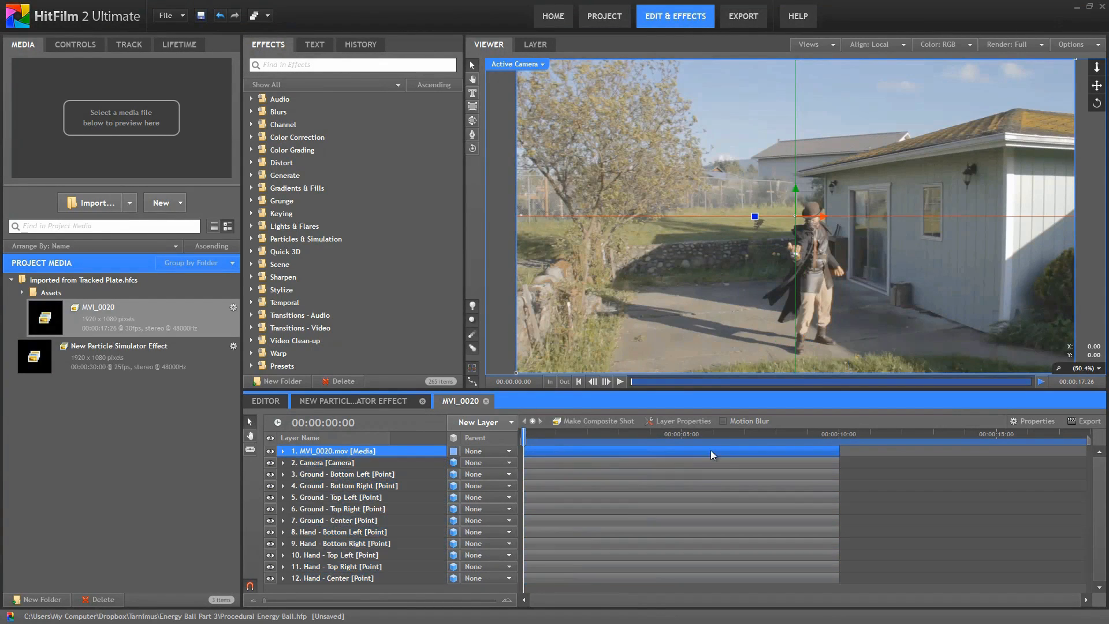
# - Rename the MVI_0020 shot to 'Finished Shot'
pyautogui.rightClick(102, 304)
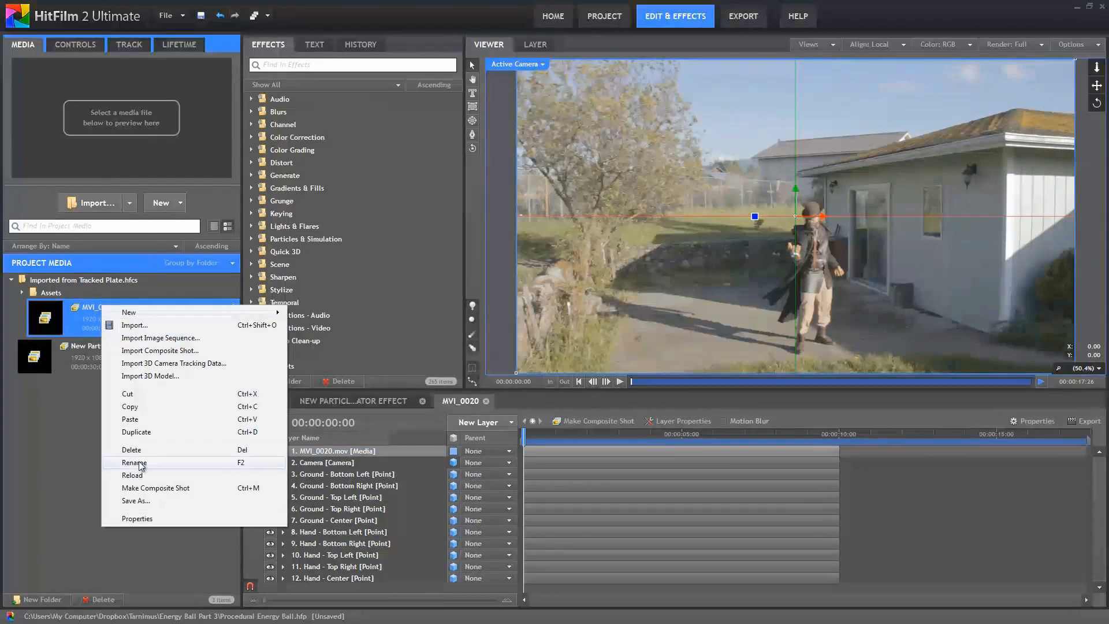
pyautogui.click(139, 460)
pyautogui.write('Finis')
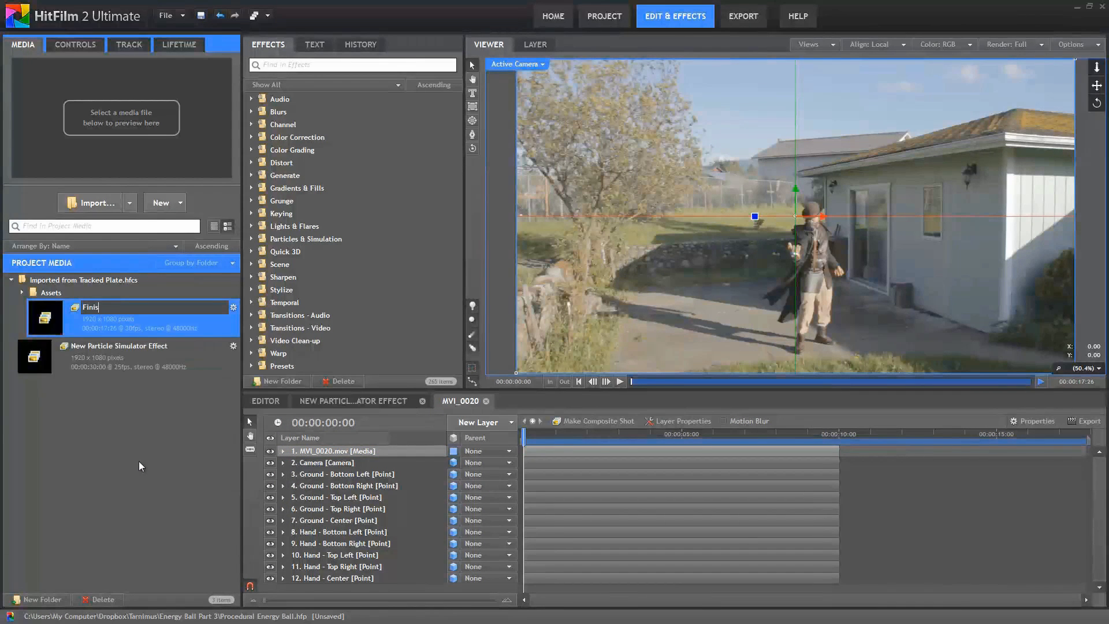
pyautogui.write('hed Shot')
pyautogui.press('Return')
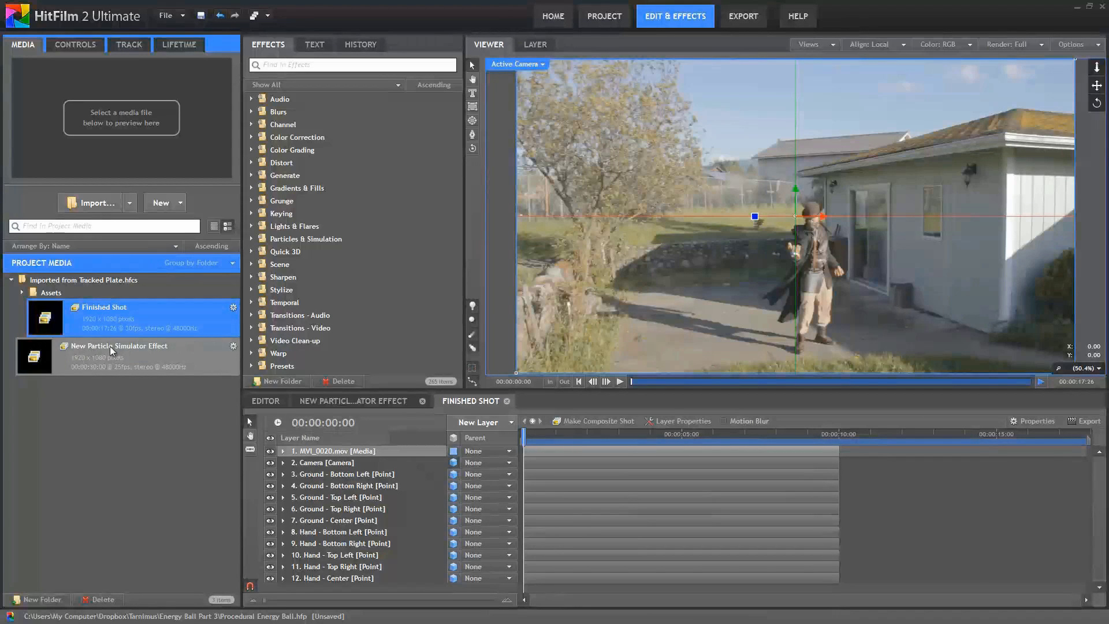
# - Rename the particle simulator to 'Energy Ball' and add it to the Finished Shot timeline
pyautogui.rightClick(109, 346)
pyautogui.click(143, 480)
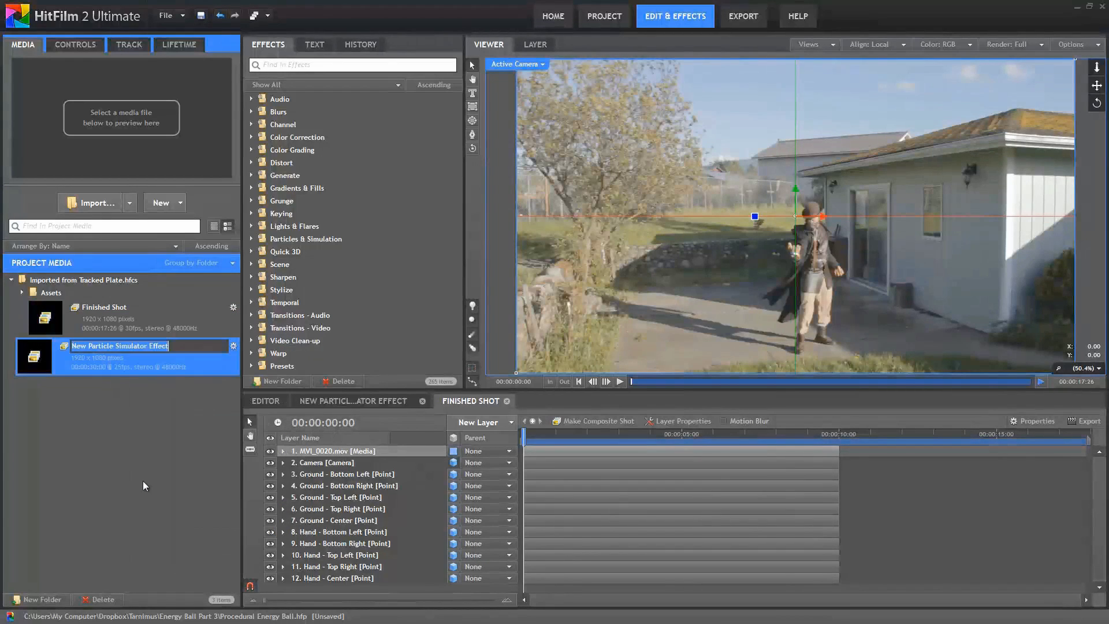
pyautogui.write('Energy Ball')
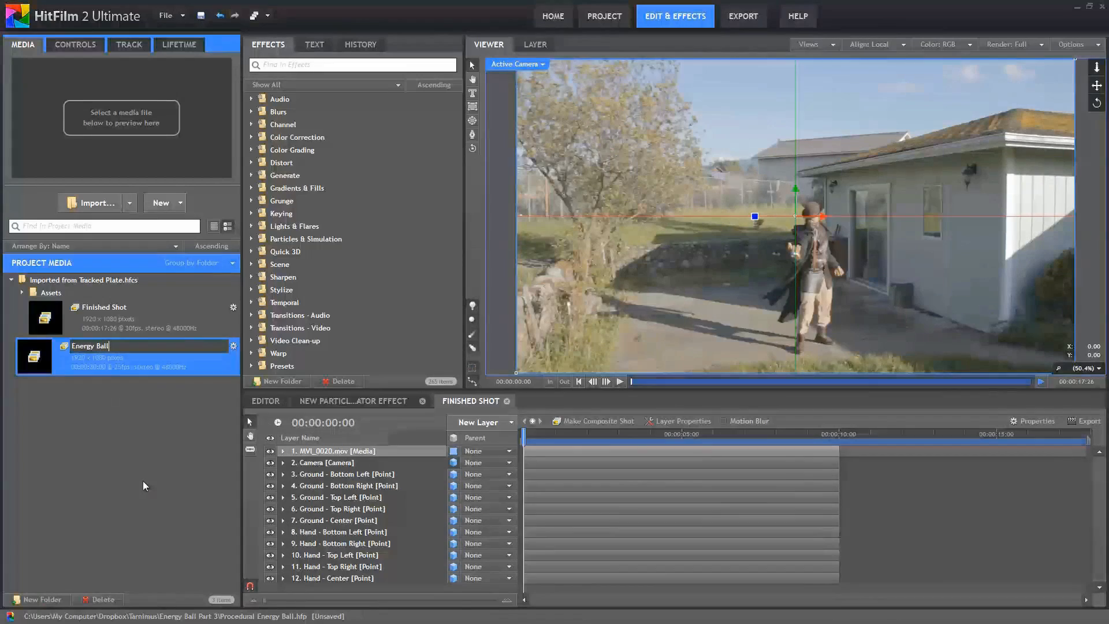
pyautogui.press('Return')
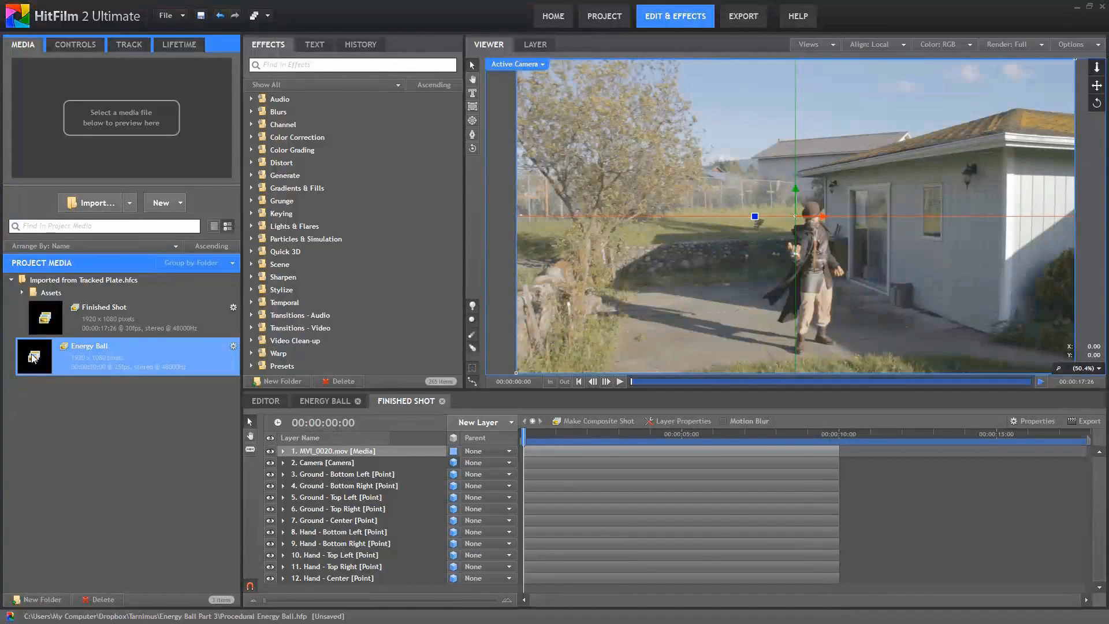
pyautogui.moveTo(33, 358); pyautogui.dragTo(350, 451)
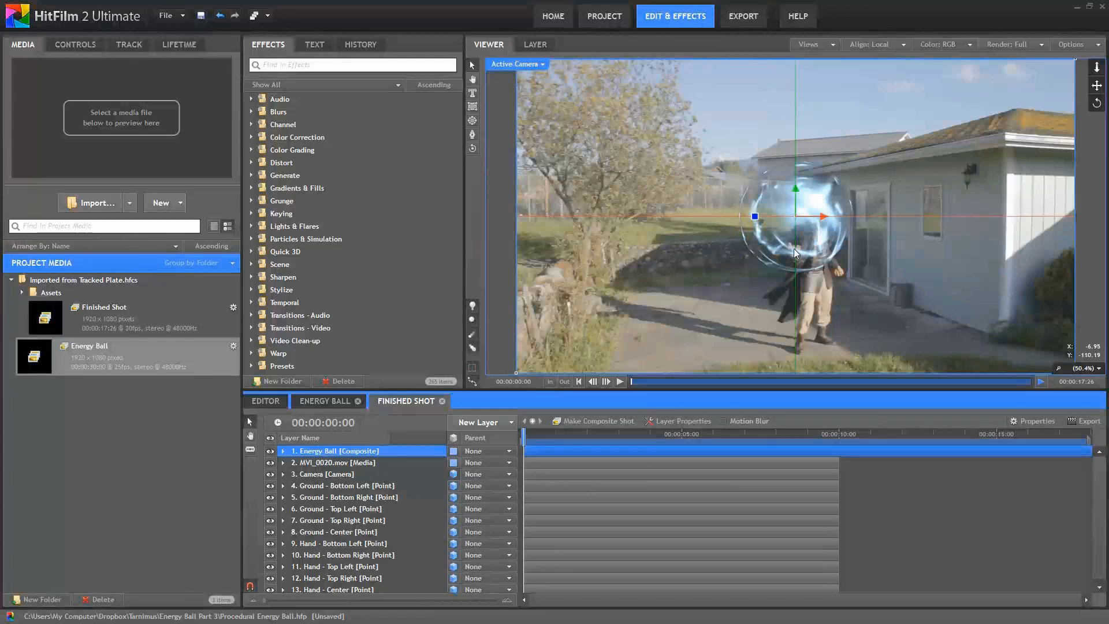
# - Parent the Energy Ball layer to 13. Hand - Center
pyautogui.click(327, 590)
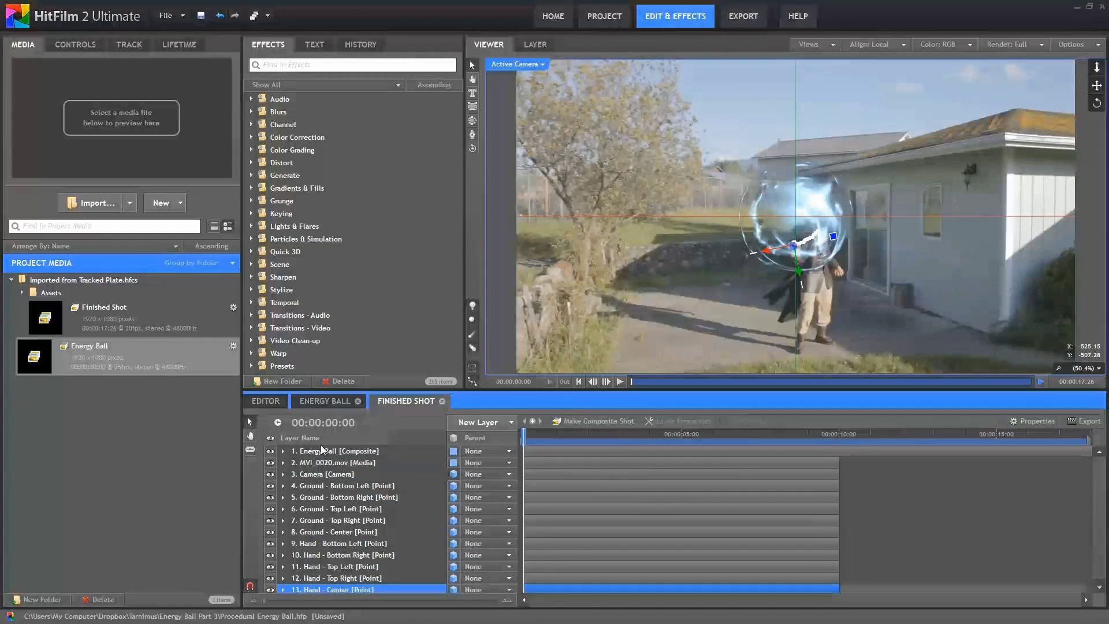
pyautogui.click(506, 454)
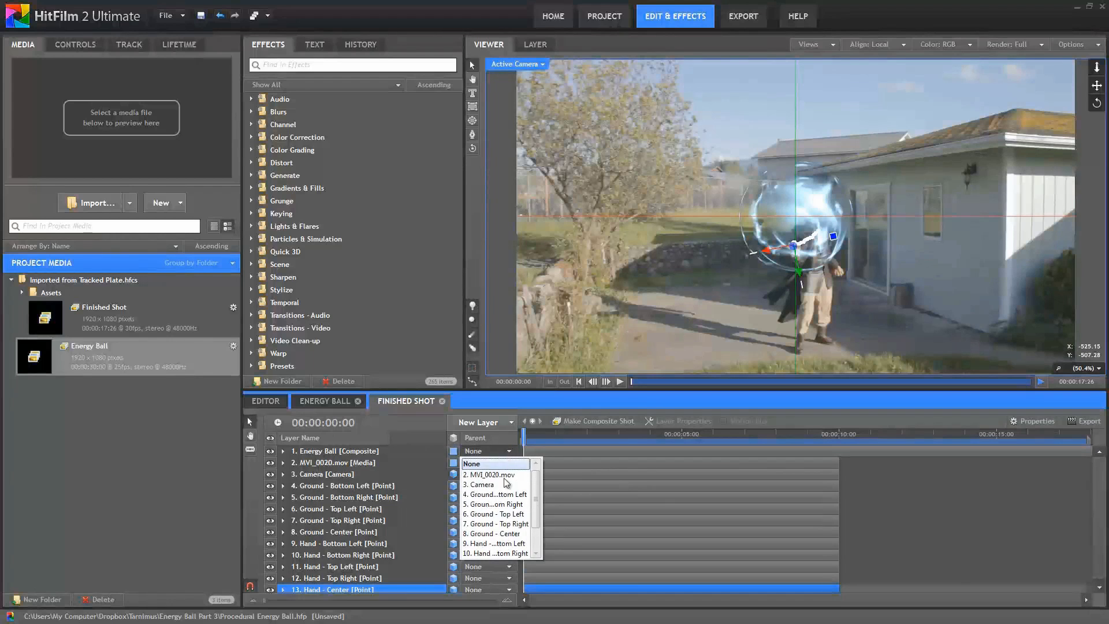
pyautogui.scroll(-2, 508, 519)
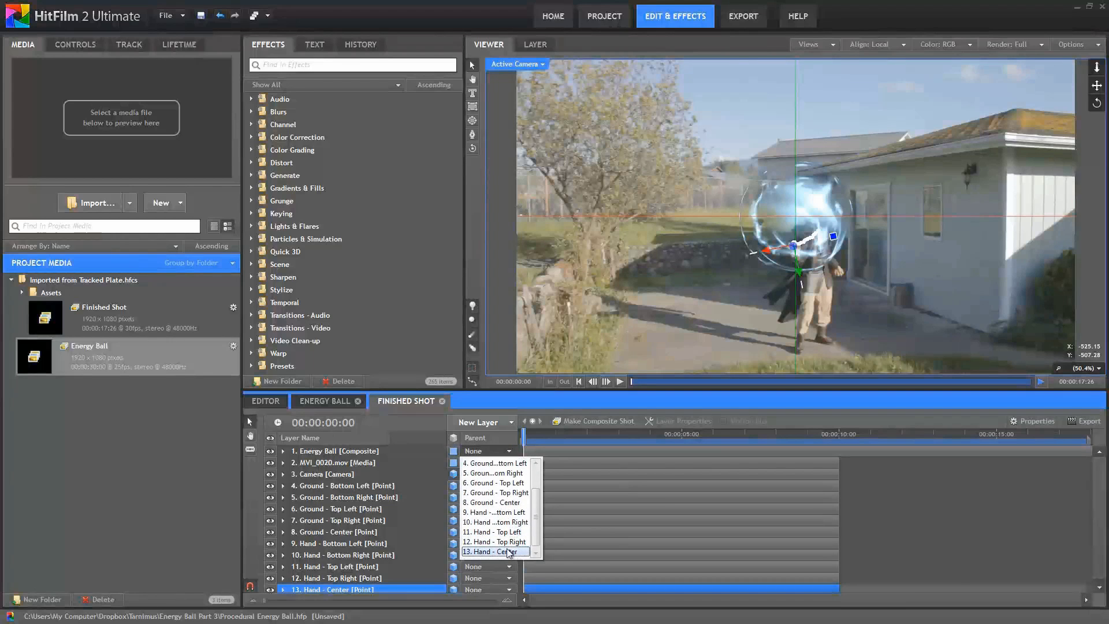
pyautogui.click(507, 551)
# - Show the Energy Ball's transform properties and make the layer a 3D Plane
pyautogui.click(332, 451)
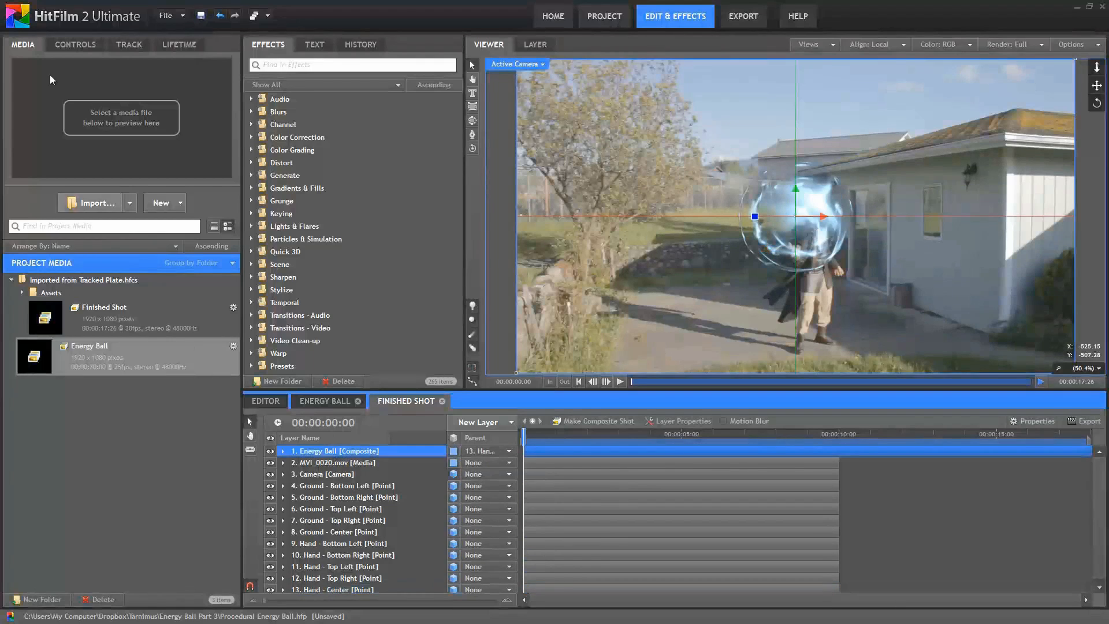
pyautogui.click(76, 44)
pyautogui.click(9, 111)
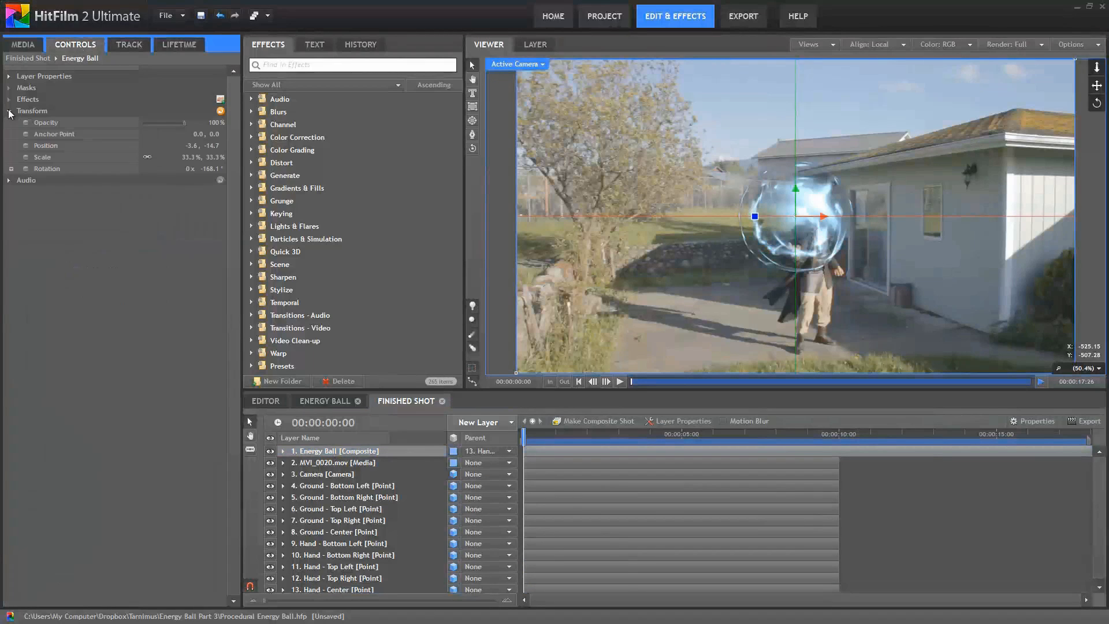
pyautogui.moveTo(193, 145); pyautogui.dragTo(203, 145)
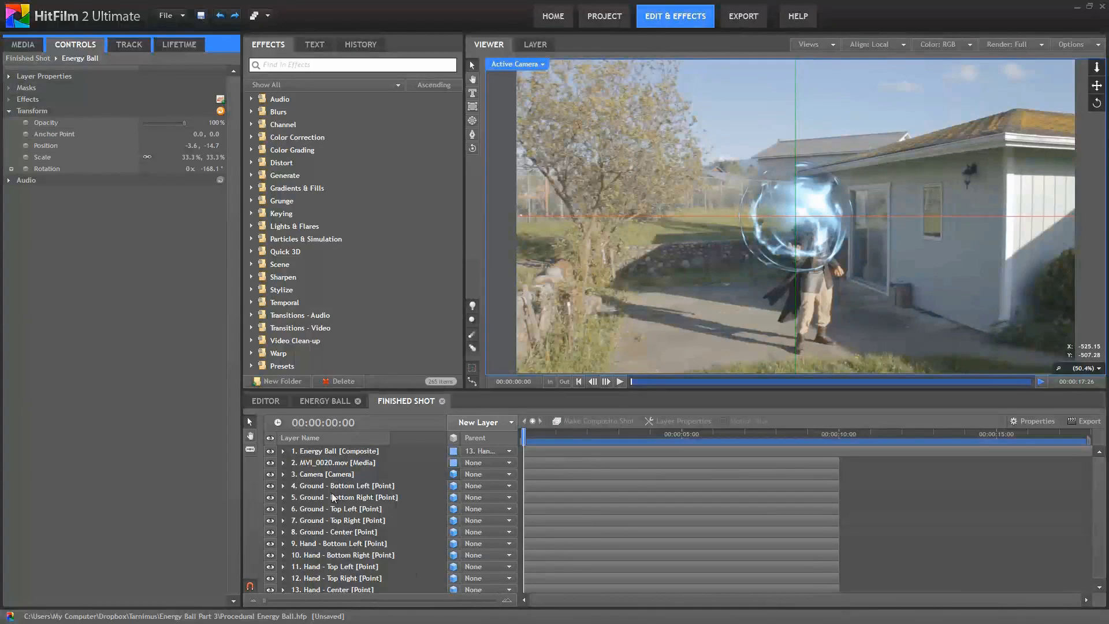
pyautogui.click(454, 451)
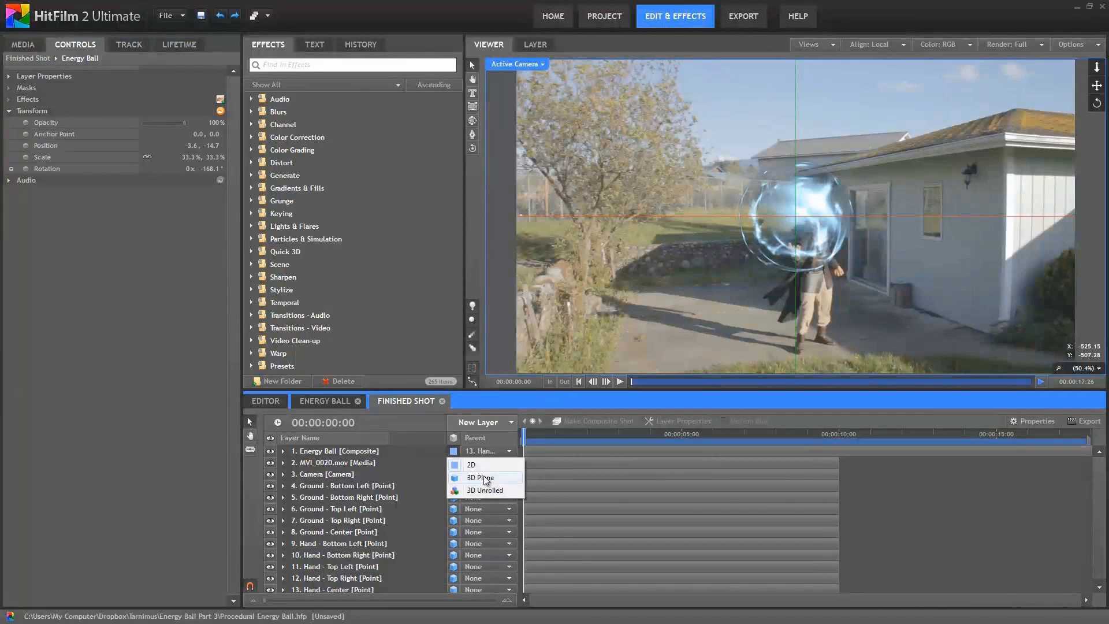
pyautogui.click(480, 478)
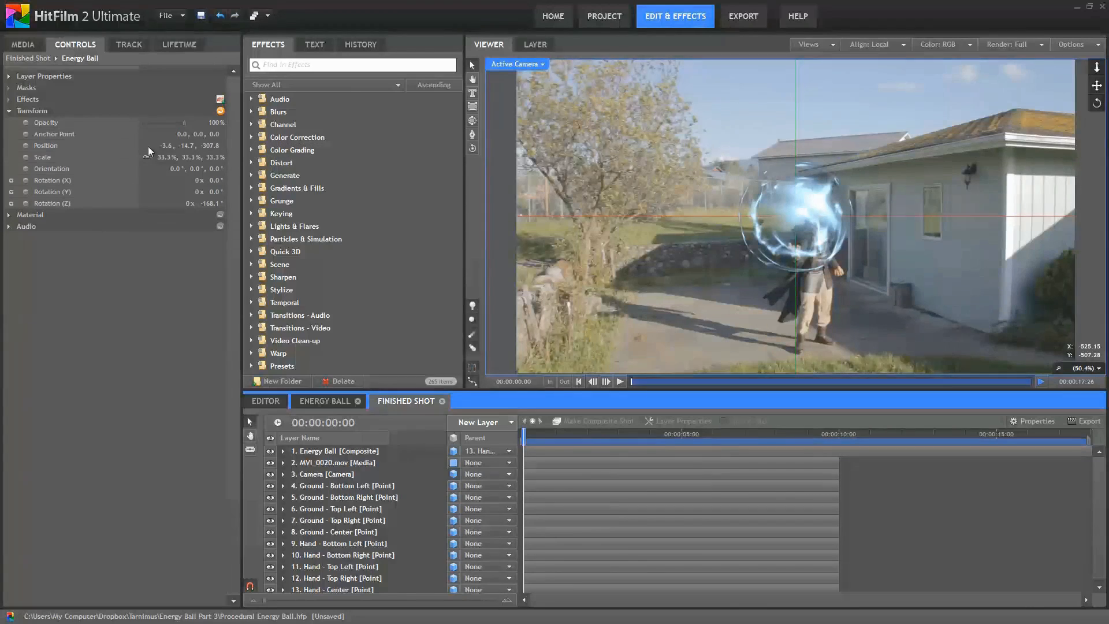
# - Set the Energy Ball's position to 0, 0, 0 and check a later frame
pyautogui.click(165, 145)
pyautogui.write('0')
pyautogui.press('Tab')
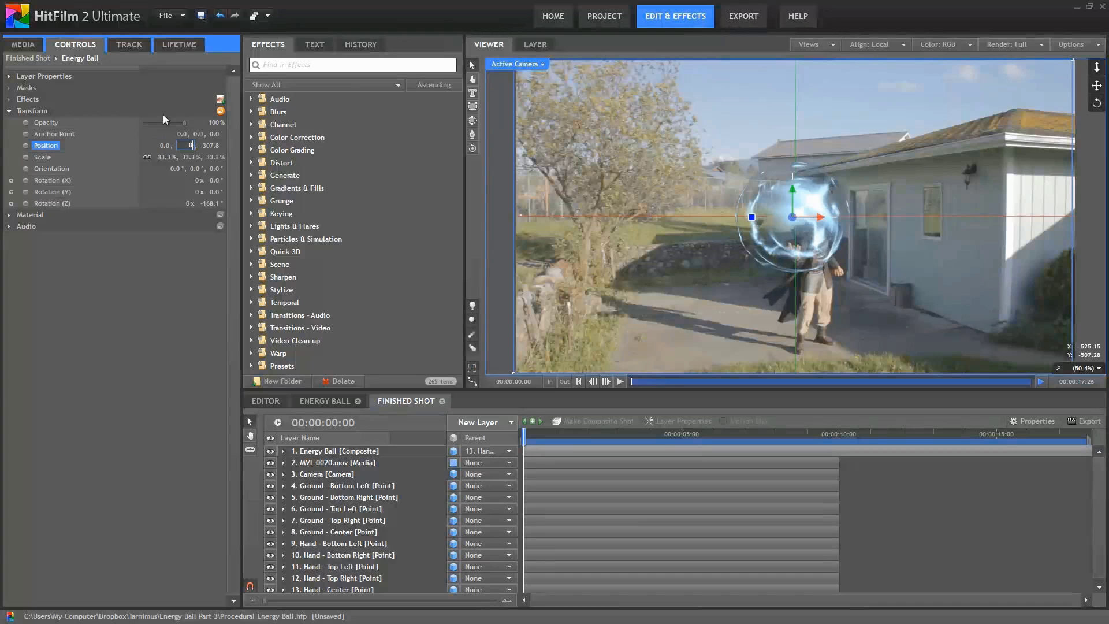
pyautogui.write('0')
pyautogui.press('Tab')
pyautogui.write('0')
pyautogui.press('Tab')
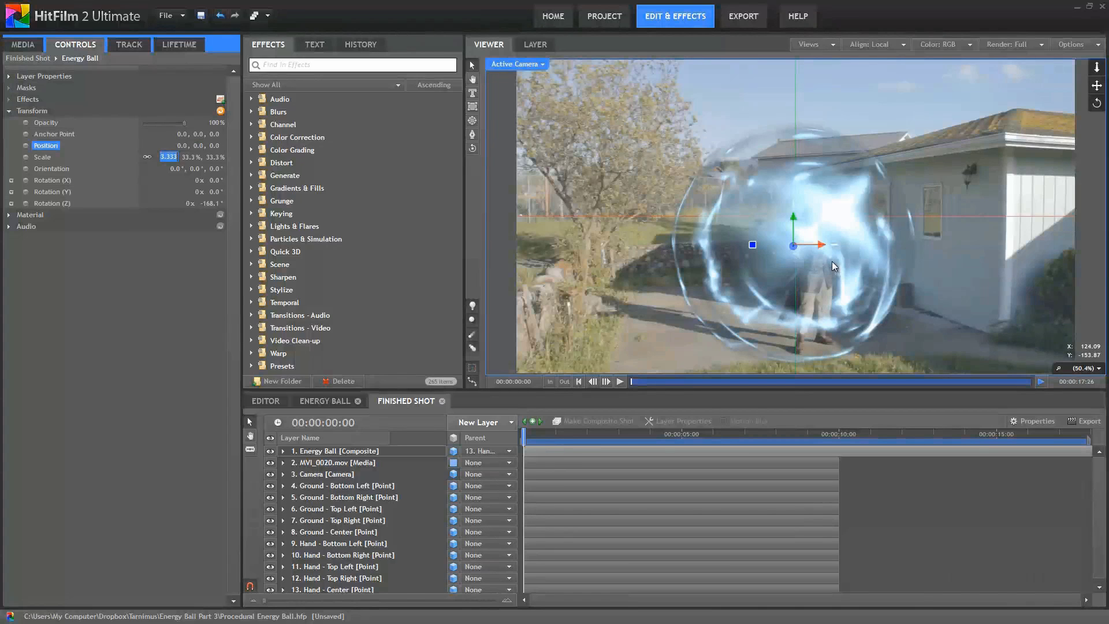
pyautogui.moveTo(522, 431)
pyautogui.mouseDown()
pyautogui.moveTo(826, 441)
pyautogui.moveTo(522, 444)
pyautogui.mouseUp()
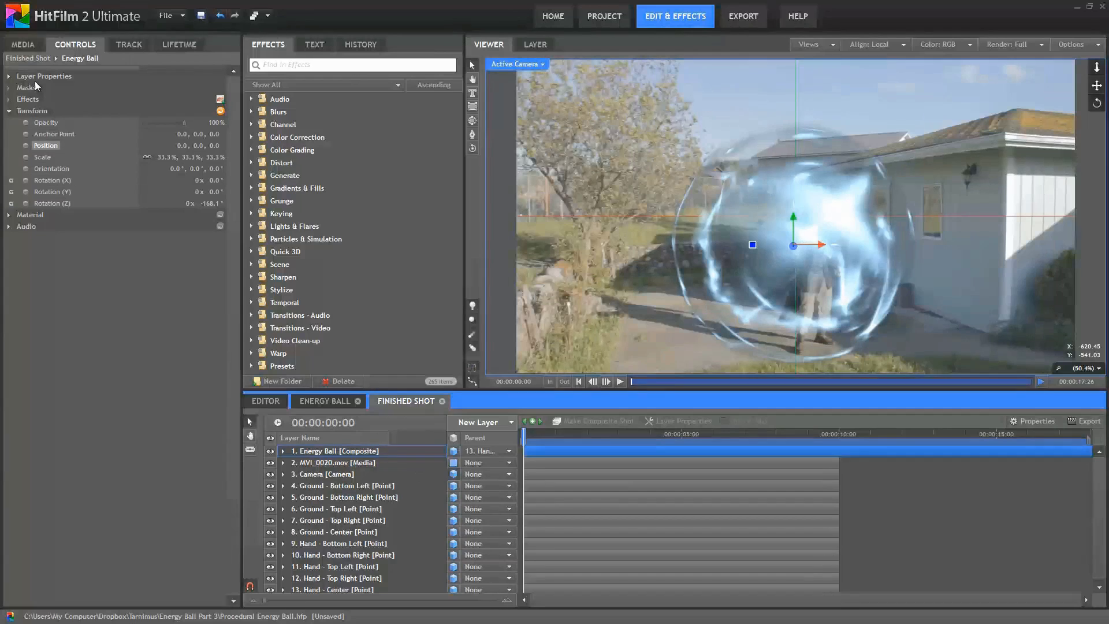
# - Leave the Energy Ball's alignment at None and turn it 73° around Y
pyautogui.click(9, 77)
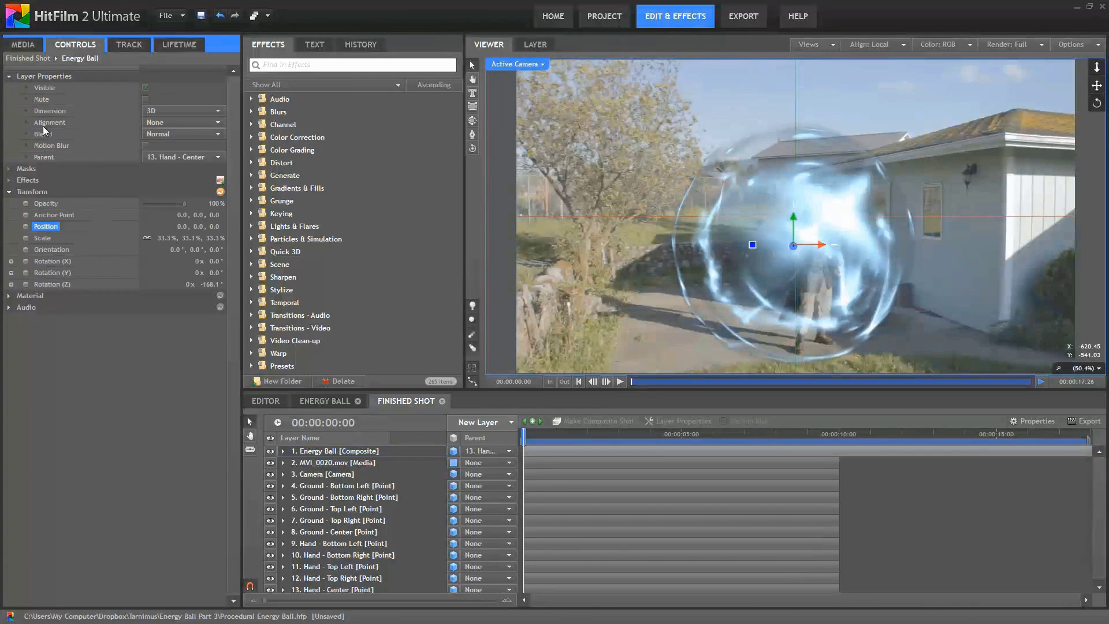
pyautogui.click(182, 122)
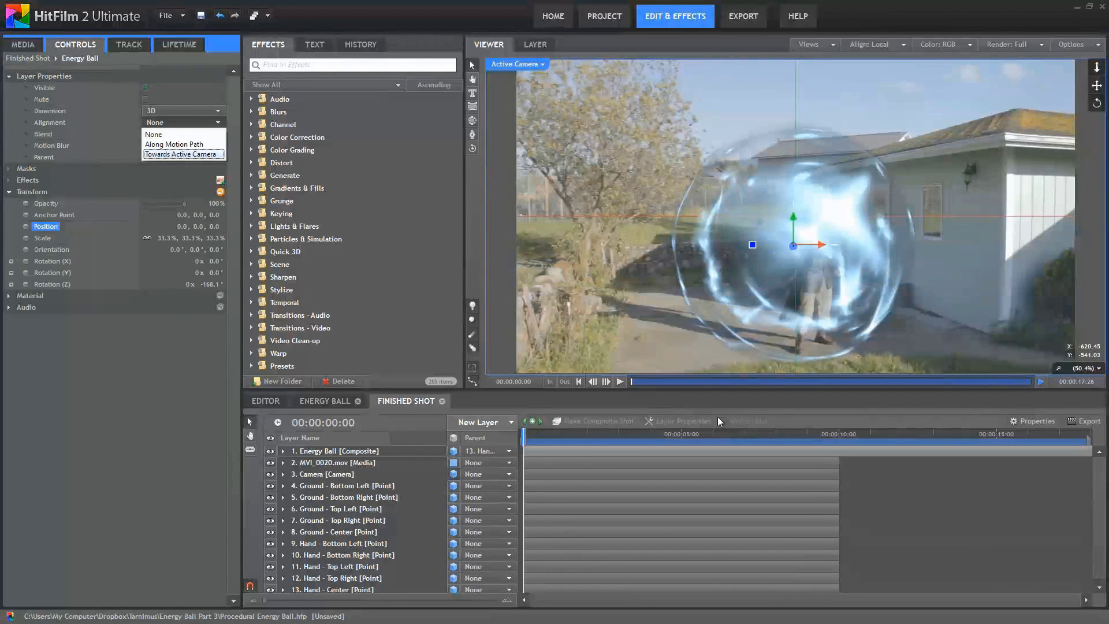
pyautogui.click(210, 317)
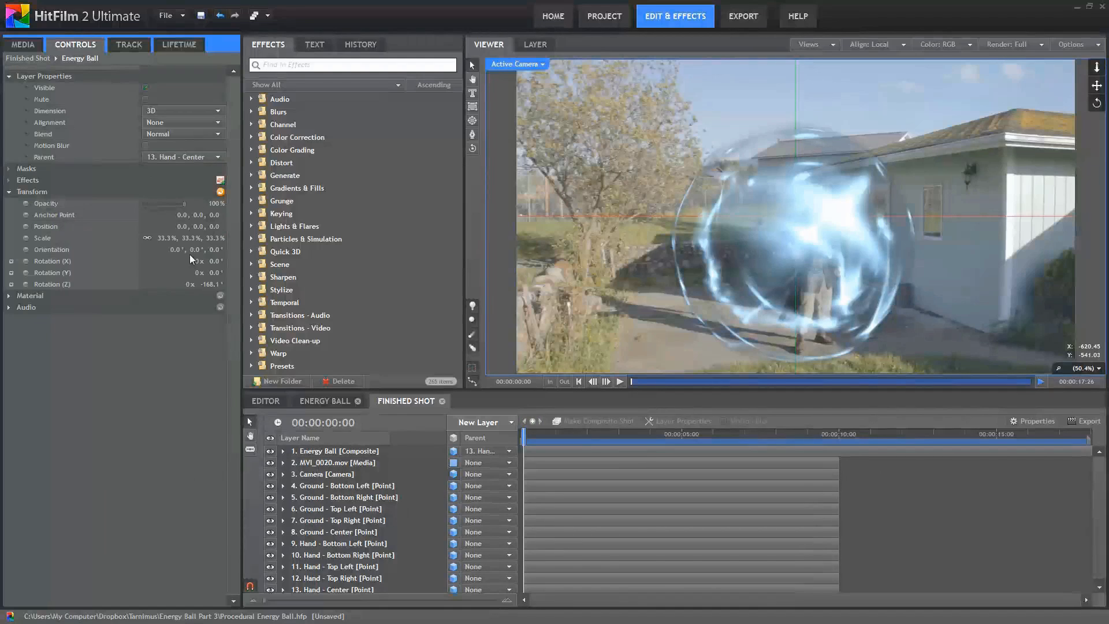
pyautogui.moveTo(194, 250)
pyautogui.mouseDown()
pyautogui.moveTo(233, 249)
pyautogui.moveTo(200, 248)
pyautogui.mouseUp()
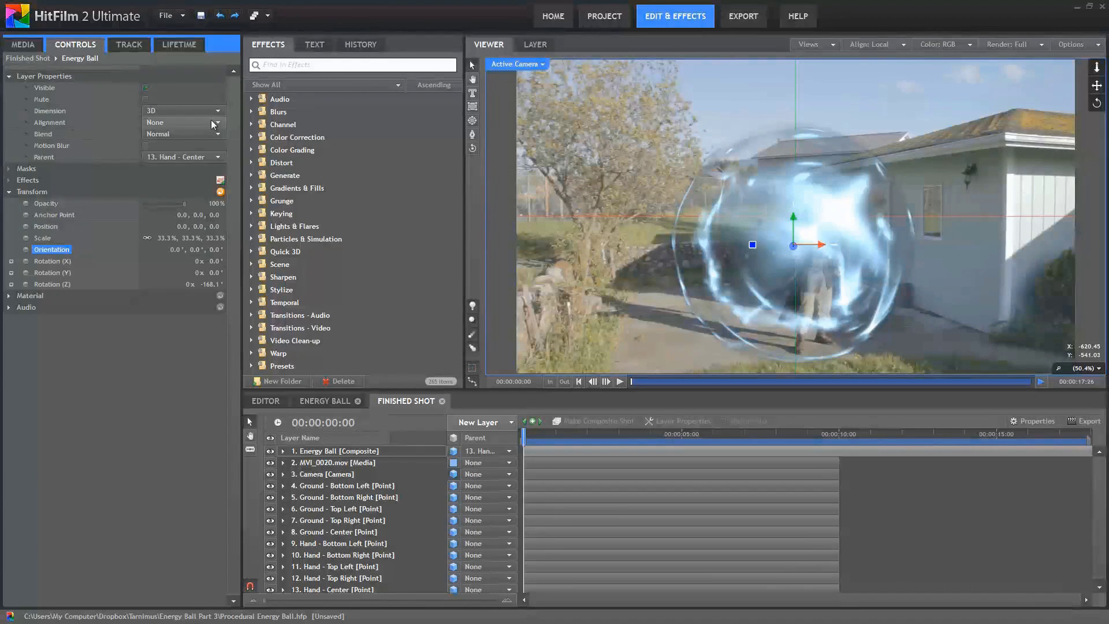
# - Set the Energy Ball's Alignment to Towards Active Camera and Blend to Add
pyautogui.click(179, 122)
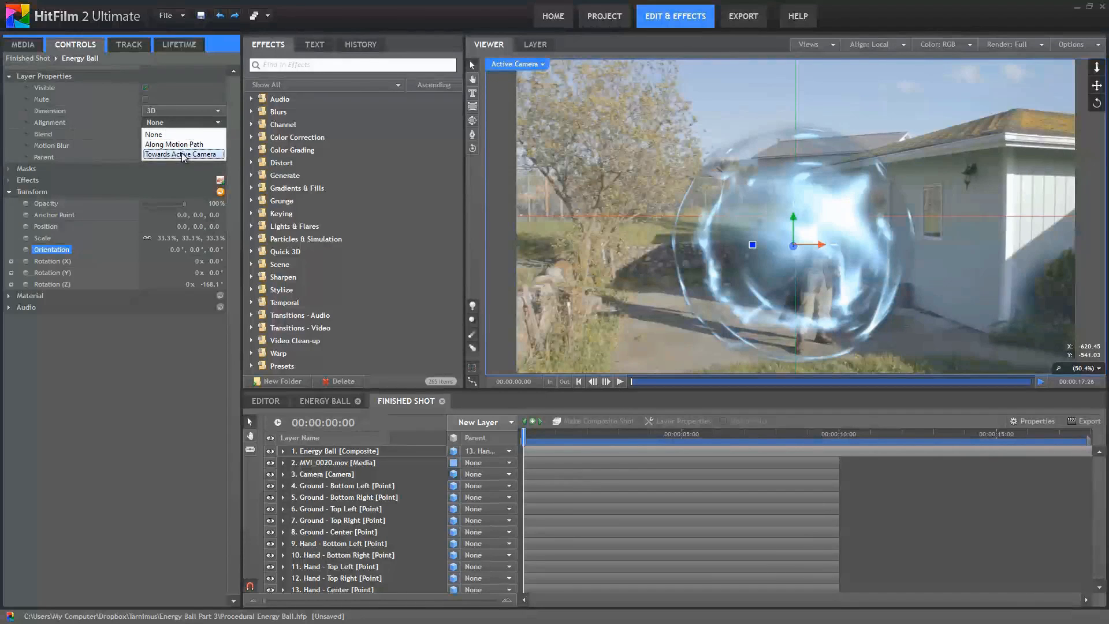
pyautogui.click(181, 154)
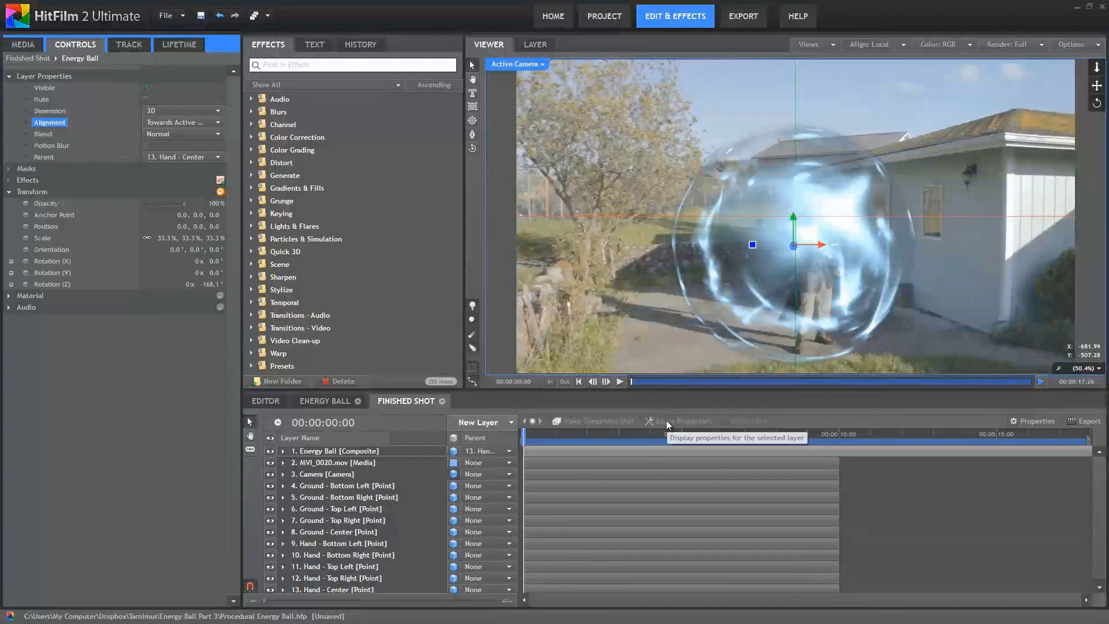
pyautogui.click(217, 135)
pyautogui.click(178, 156)
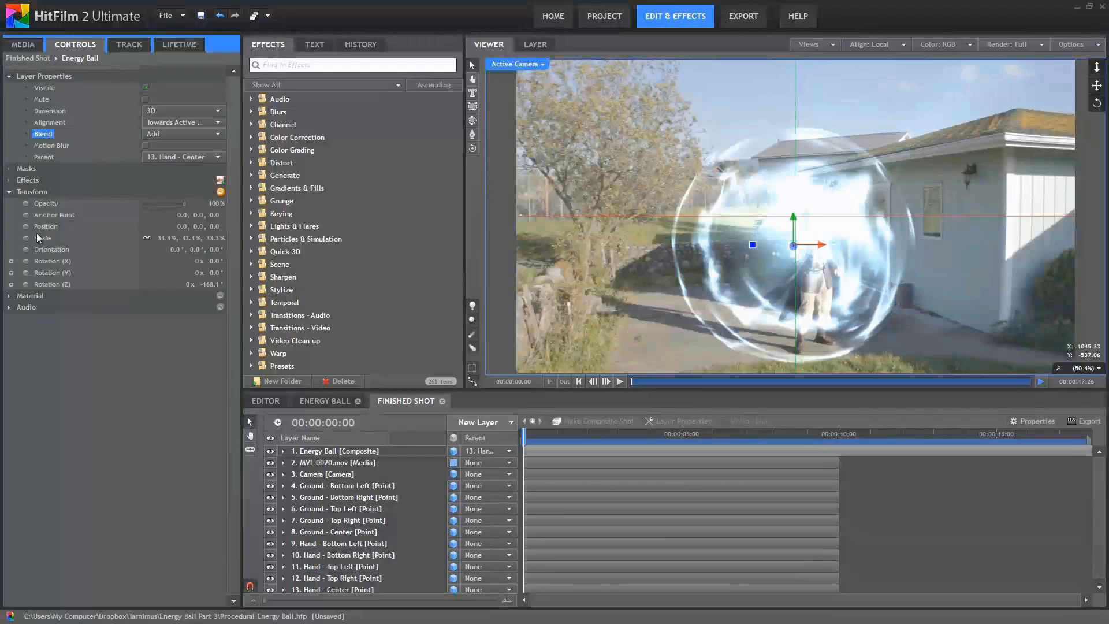
pyautogui.click(165, 237)
# - Set the Energy Ball's scale to 3%, try 5% and back, then scrub to about two seconds
pyautogui.write('3')
pyautogui.press('Return')
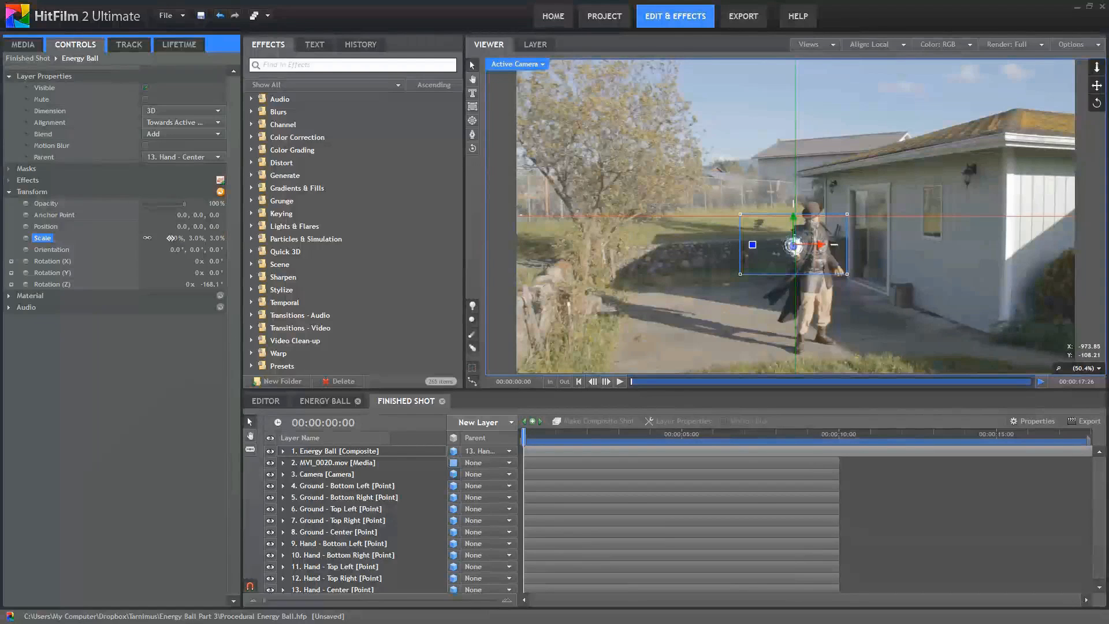
pyautogui.moveTo(171, 237); pyautogui.dragTo(171, 238)
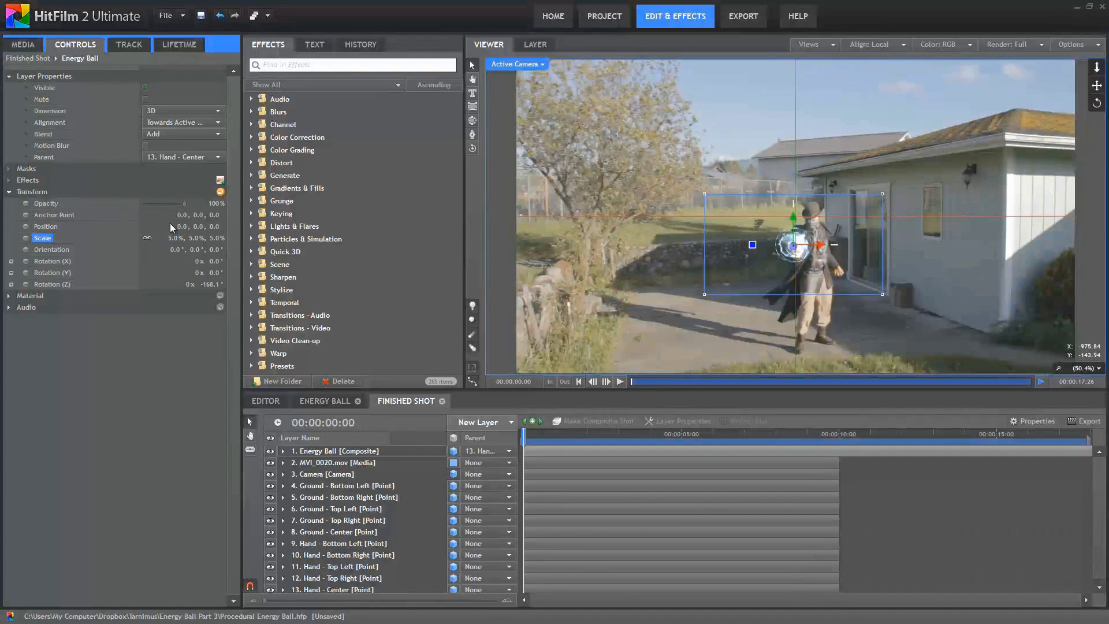
pyautogui.moveTo(171, 238); pyautogui.dragTo(169, 238)
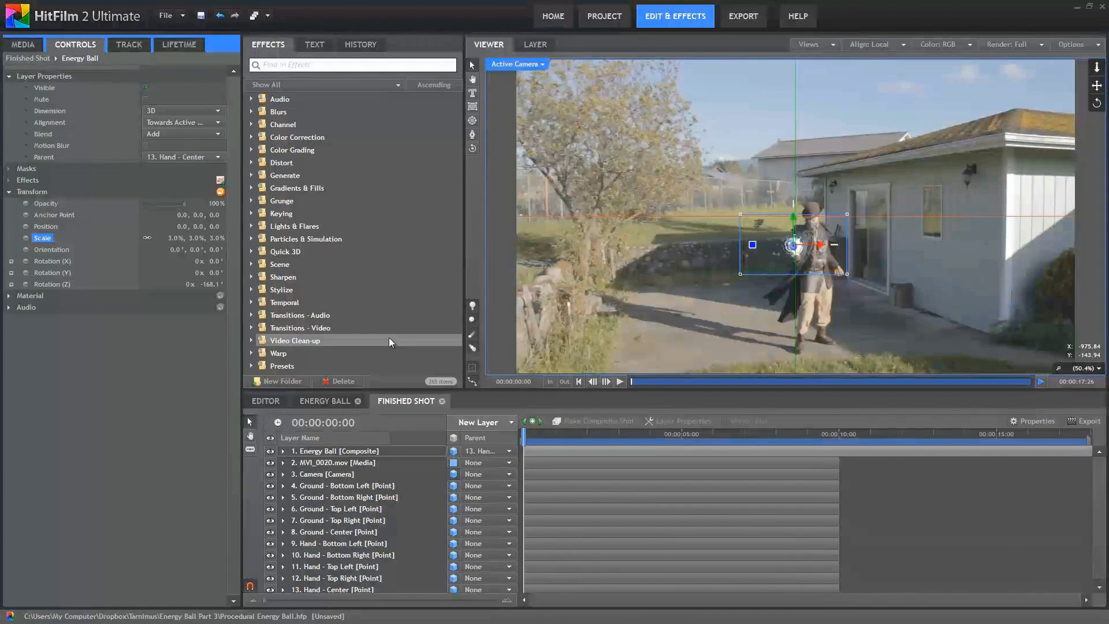
pyautogui.moveTo(527, 434); pyautogui.dragTo(641, 433)
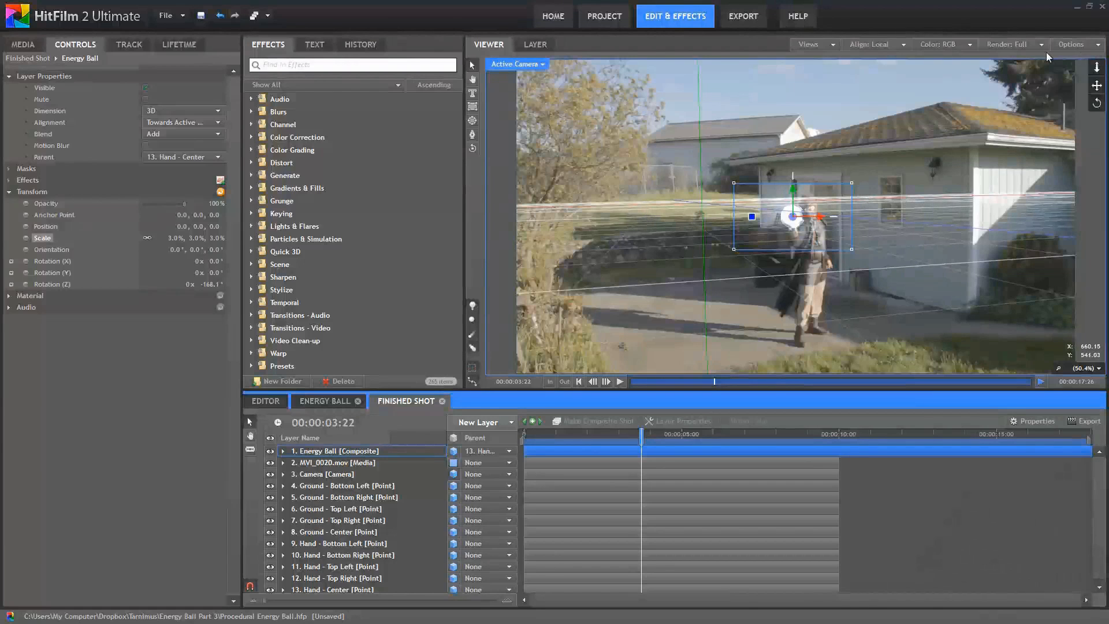
# - Hide the viewer's Floor Plane grid and return near the start of the shot
pyautogui.click(1092, 47)
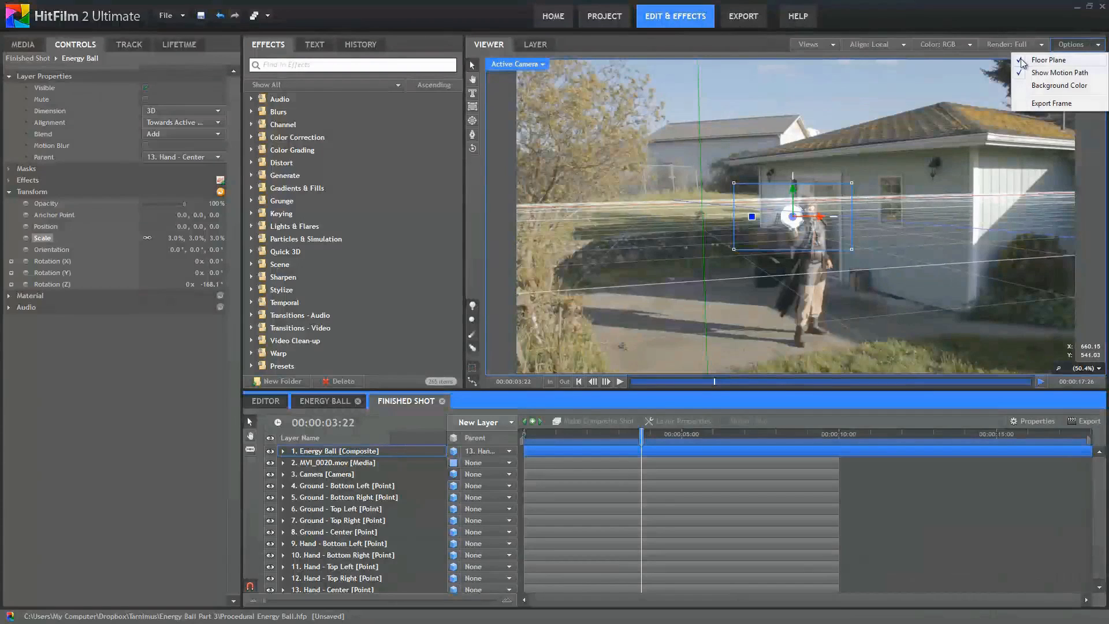
pyautogui.click(1039, 61)
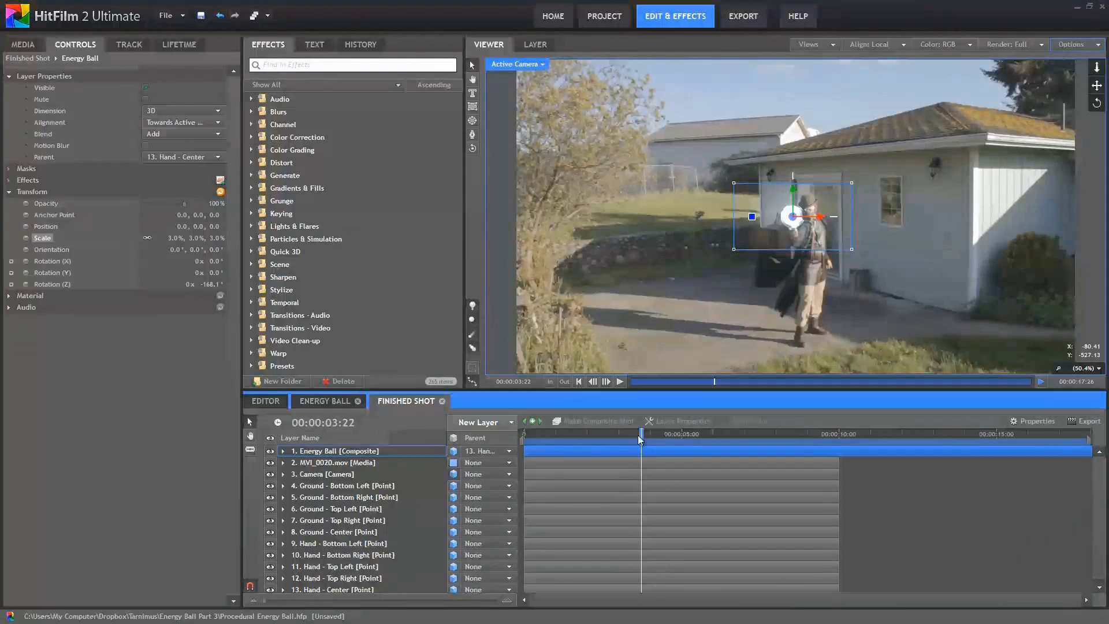
pyautogui.moveTo(641, 434); pyautogui.dragTo(519, 443)
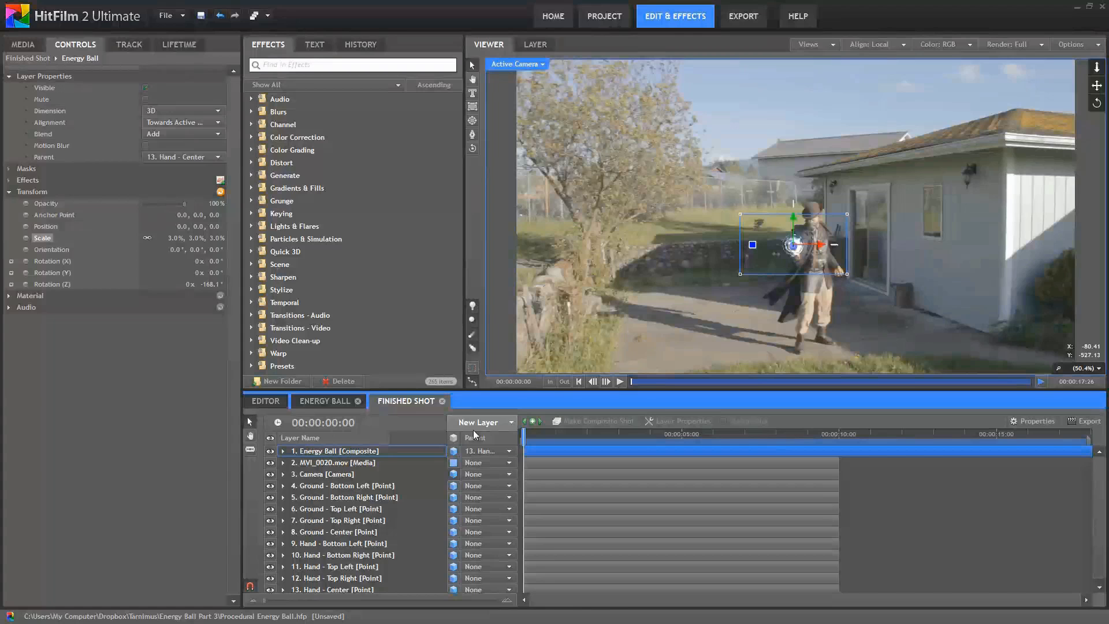
# - Play the shot to about three seconds to check the ball tracking the hand
pyautogui.click(574, 463)
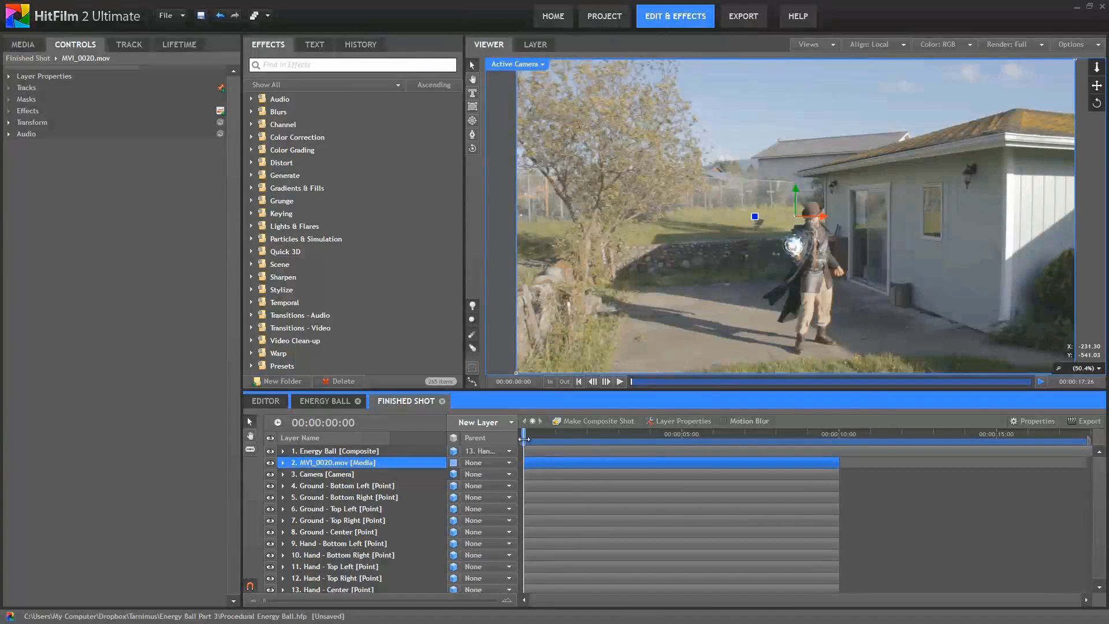
pyautogui.press('space')
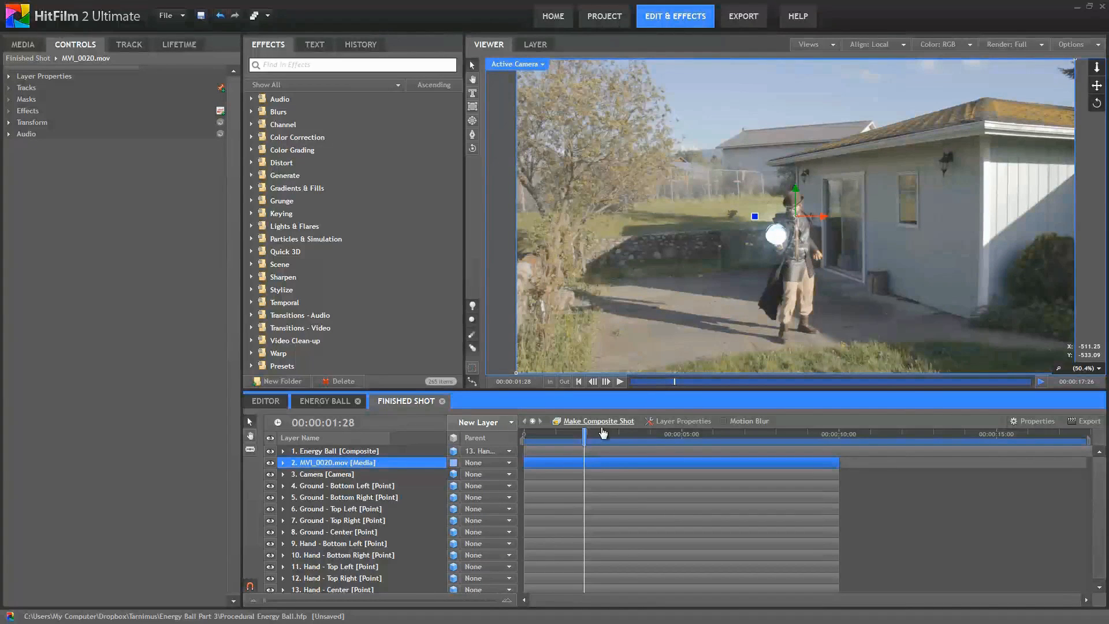
pyautogui.press('space')
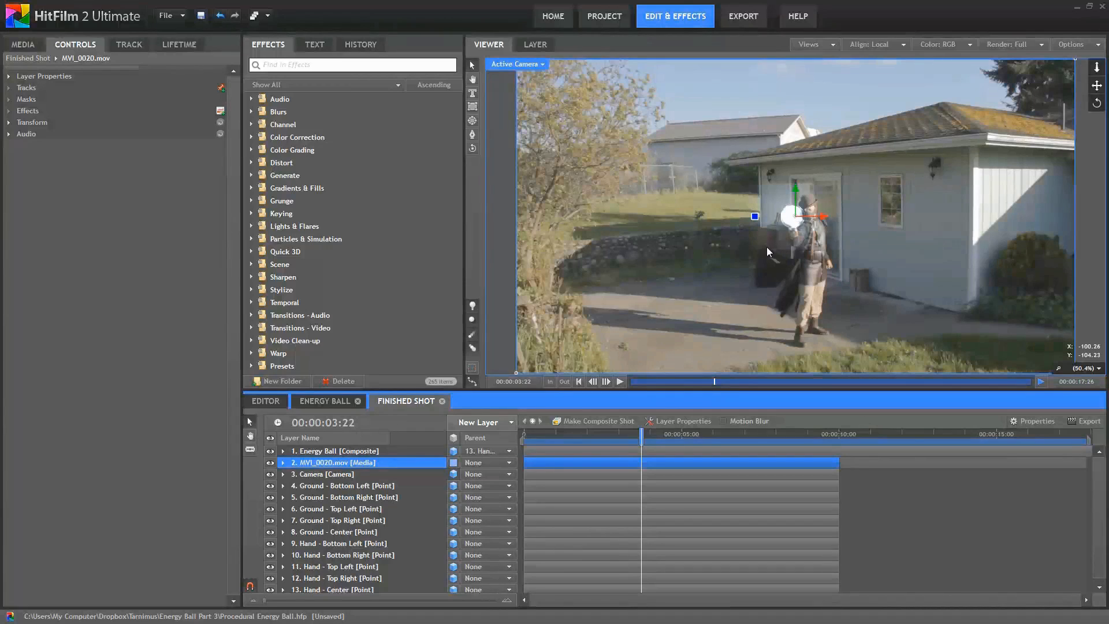
pyautogui.click(326, 451)
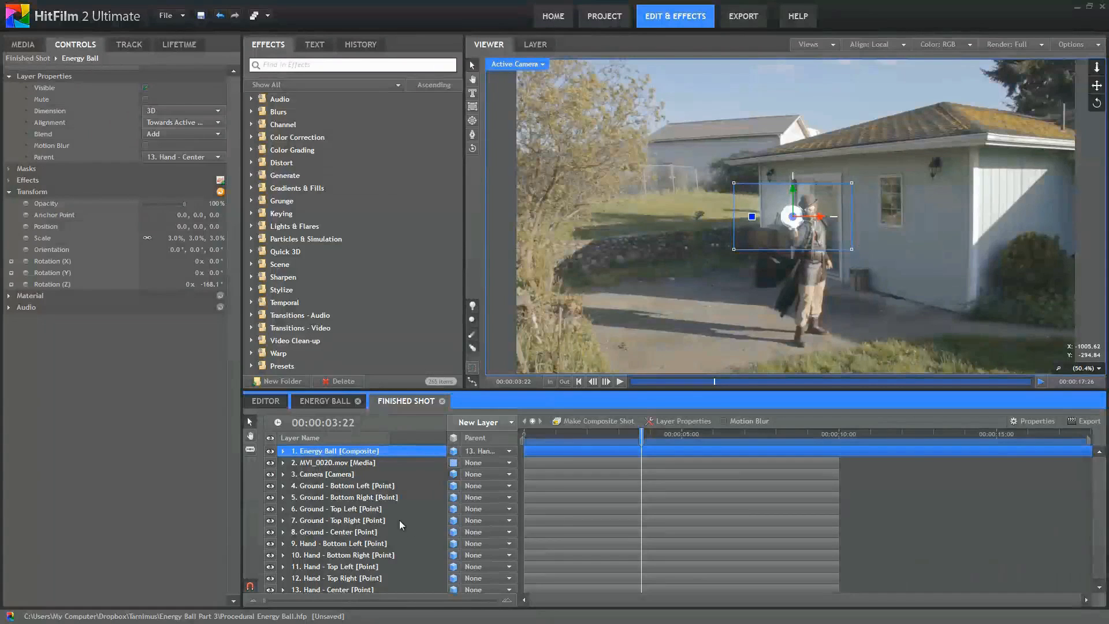
pyautogui.click(856, 466)
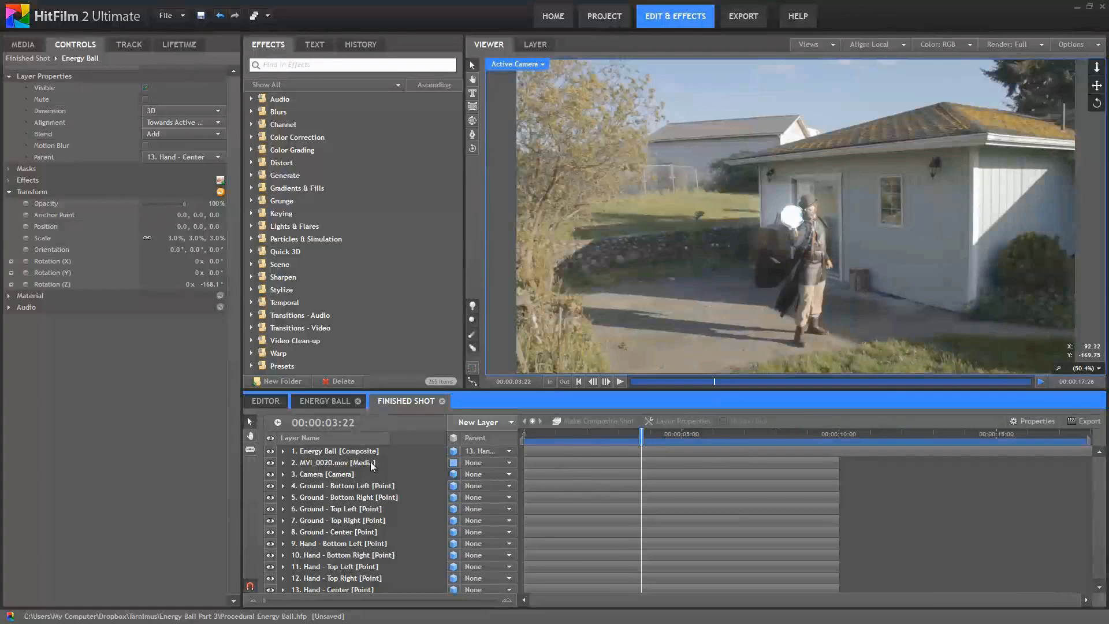
pyautogui.click(359, 450)
pyautogui.rightClick(359, 450)
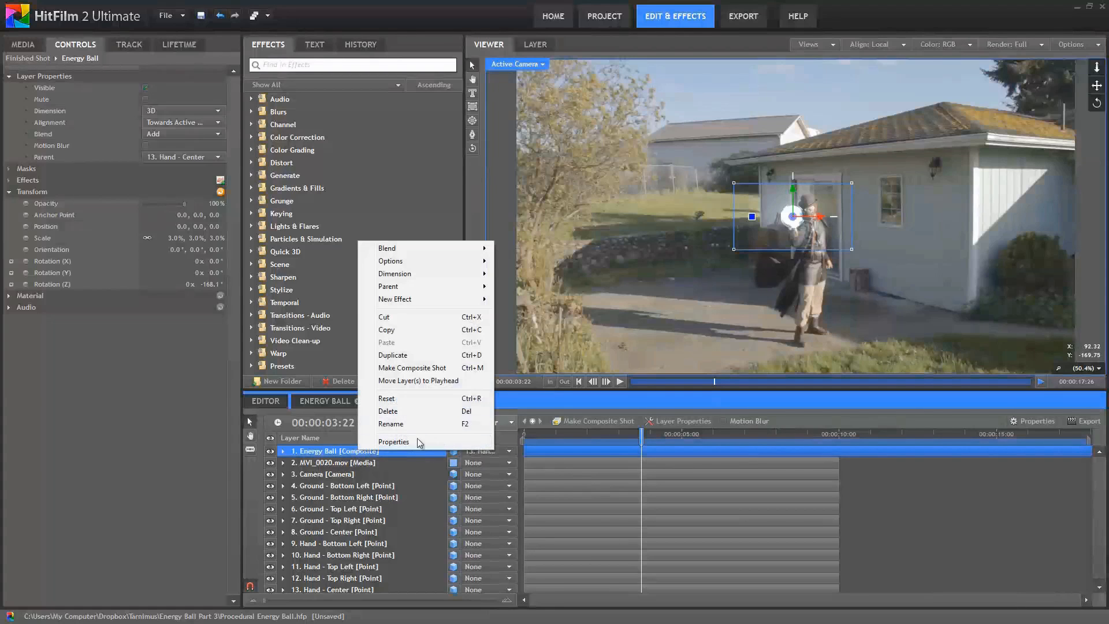
pyautogui.click(392, 442)
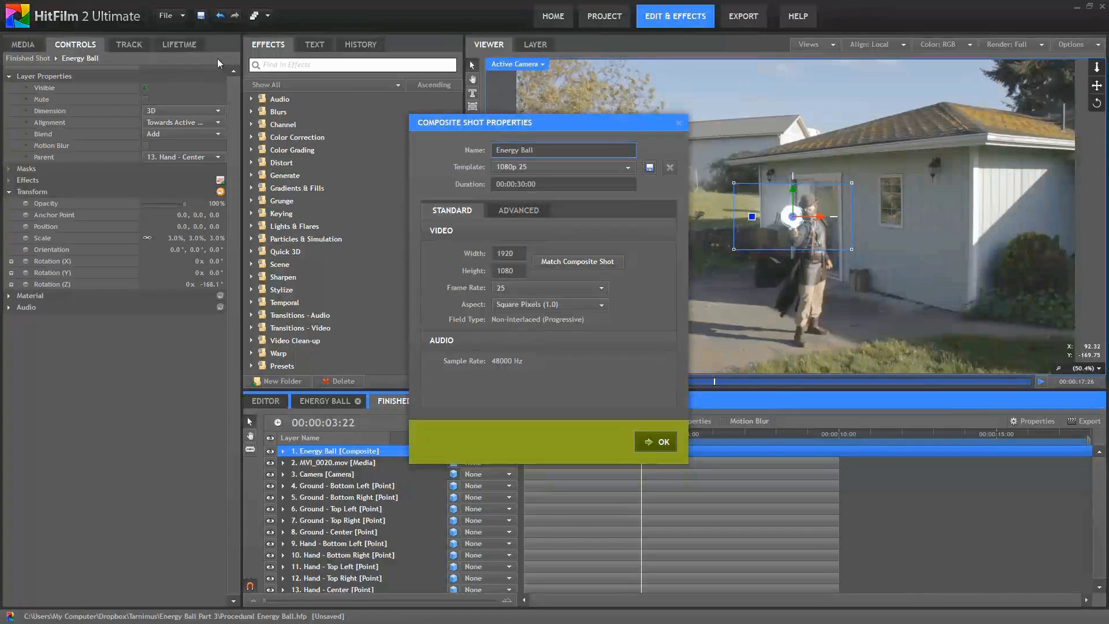
pyautogui.click(678, 122)
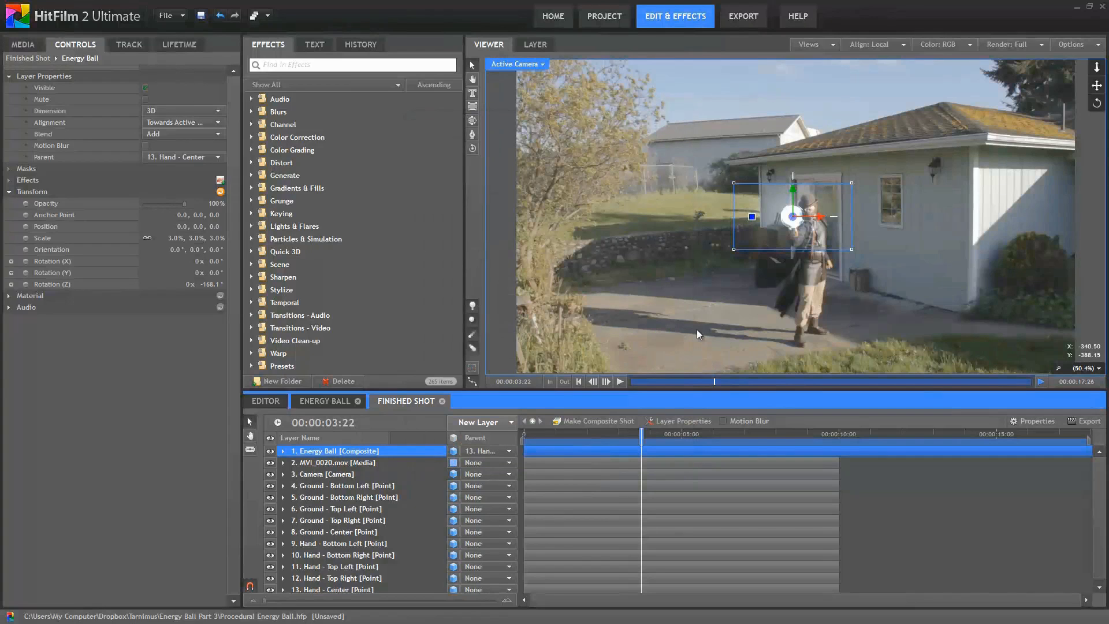
# - In the Energy Ball composite, untick Light Rays on New Grade, then return to Finished Shot
pyautogui.moveTo(640, 437); pyautogui.dragTo(523, 439)
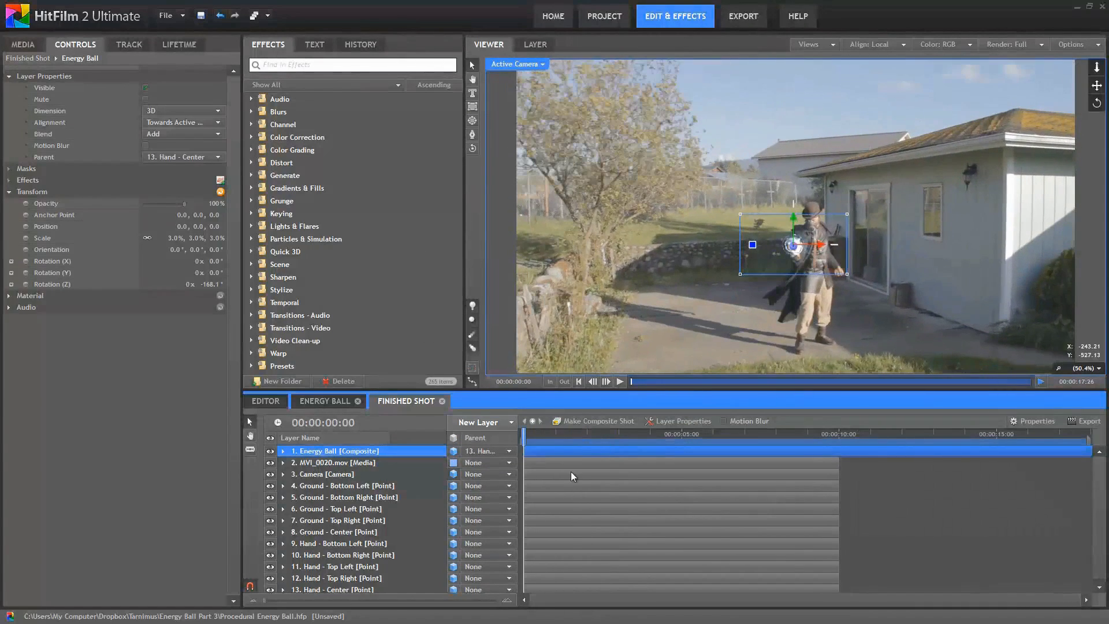
pyautogui.click(328, 401)
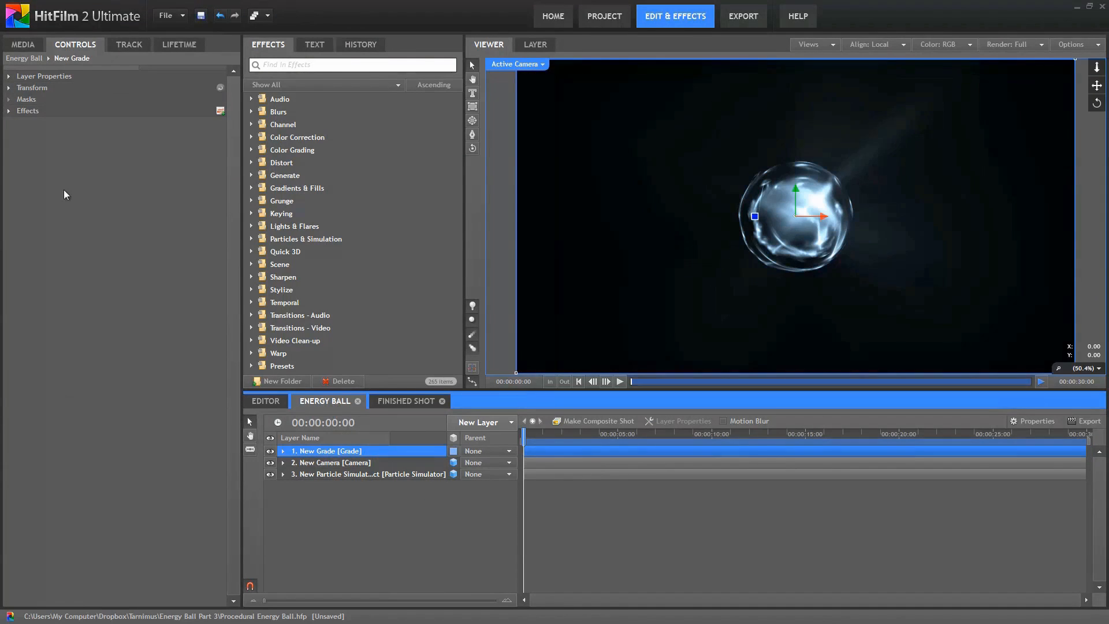
pyautogui.click(9, 111)
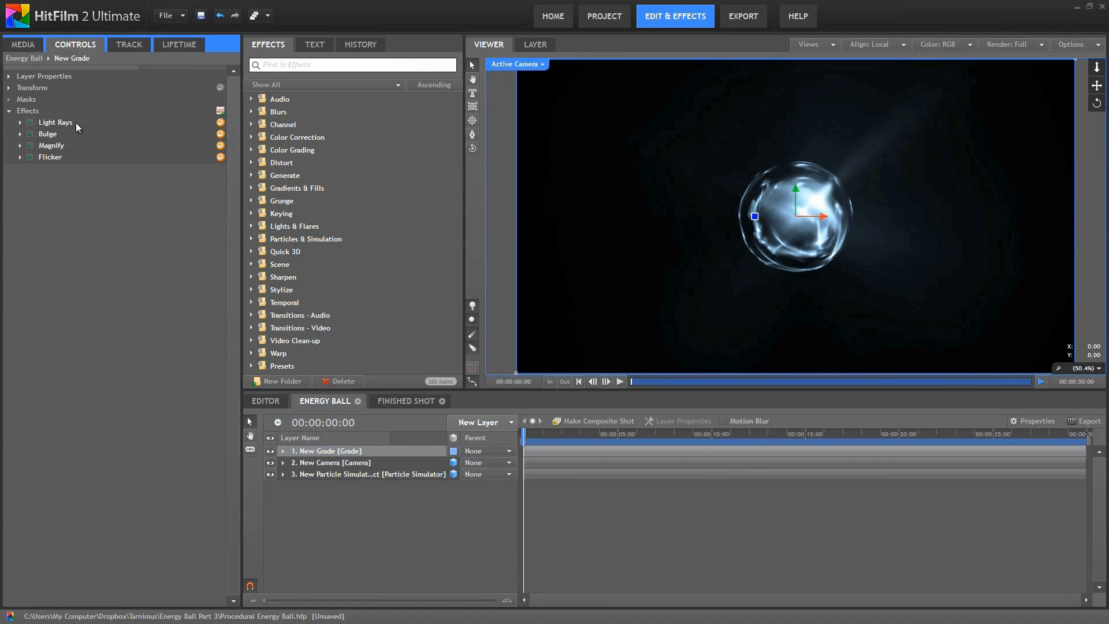
pyautogui.click(30, 122)
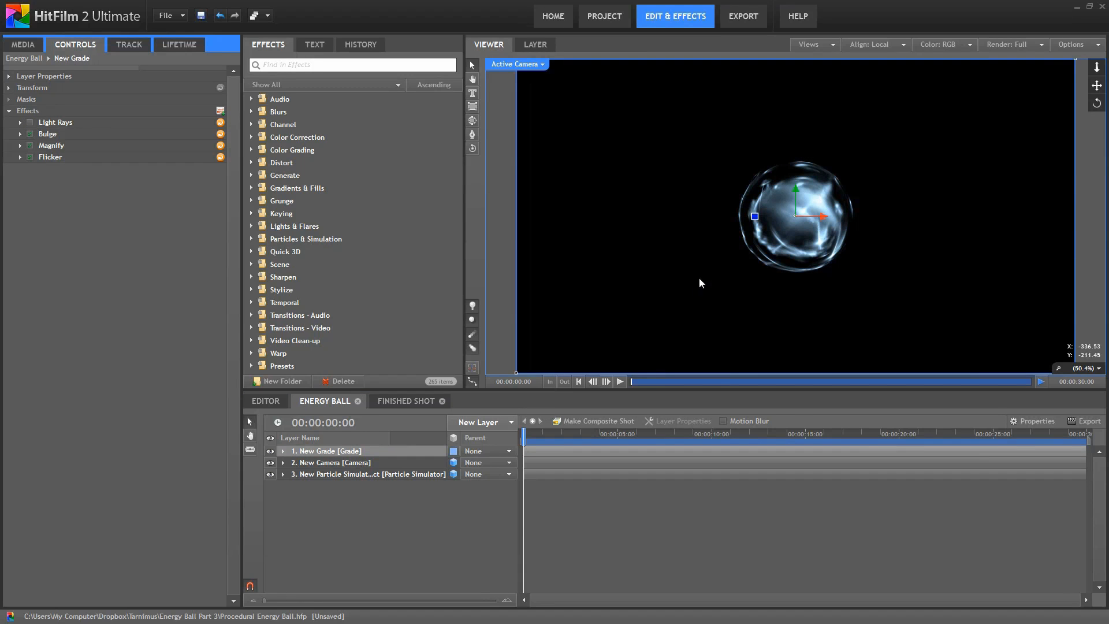
pyautogui.click(411, 398)
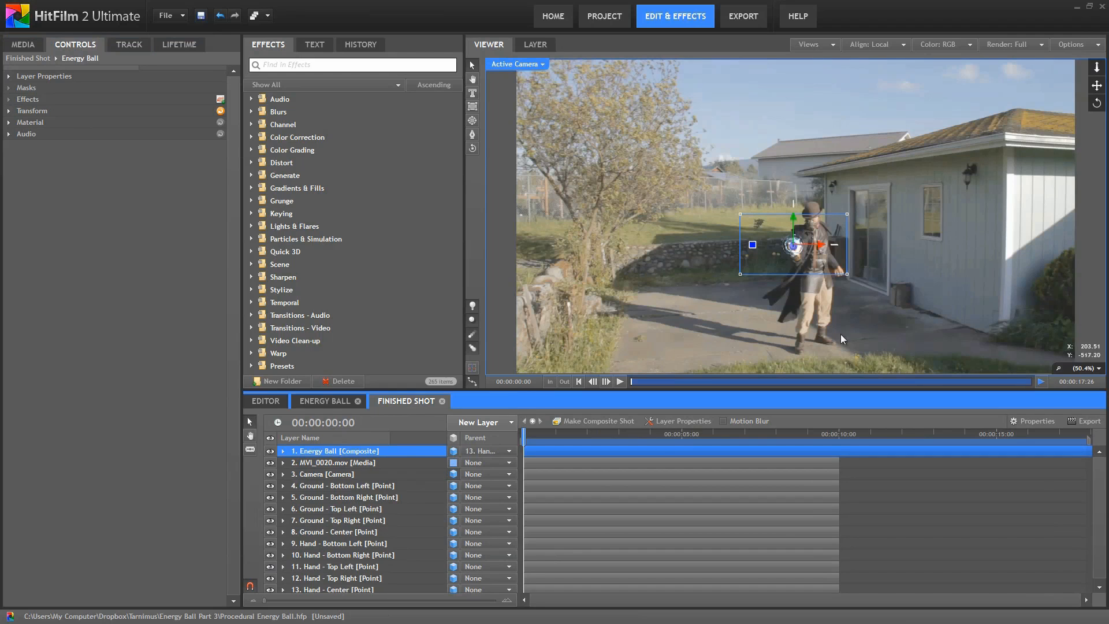
pyautogui.click(871, 470)
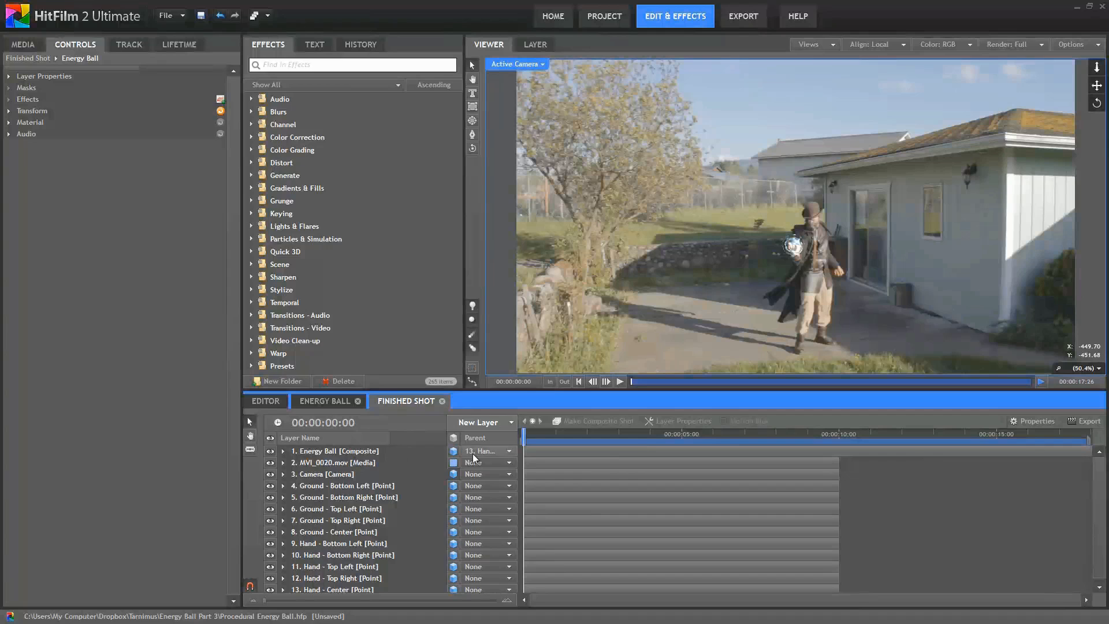
# - Add a New Grade layer and apply the Light Rays effect to it
pyautogui.click(503, 422)
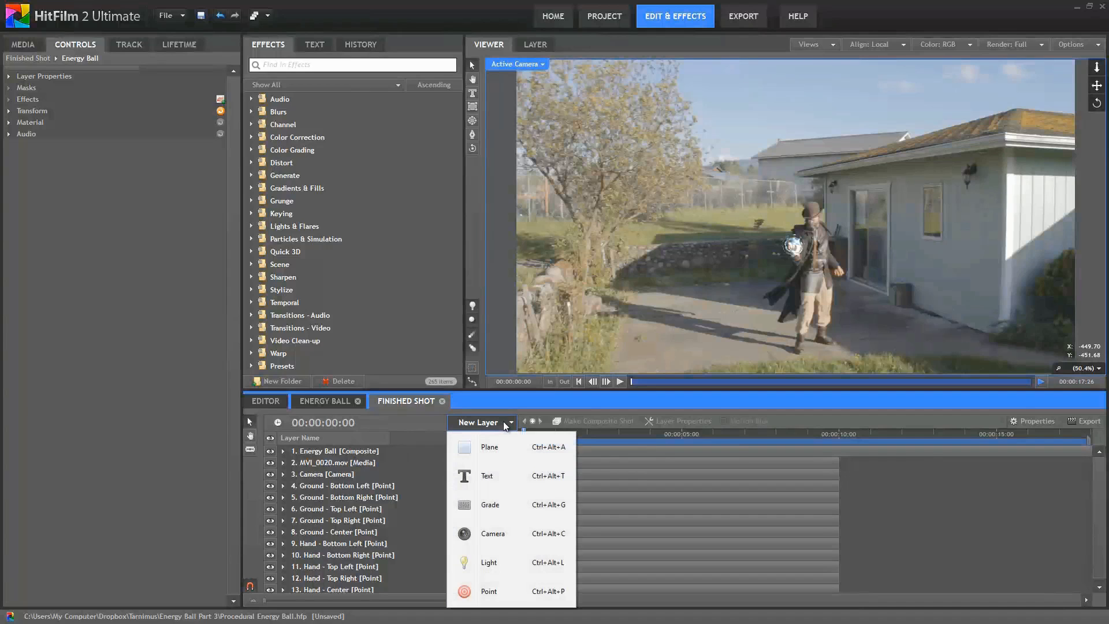
pyautogui.click(500, 506)
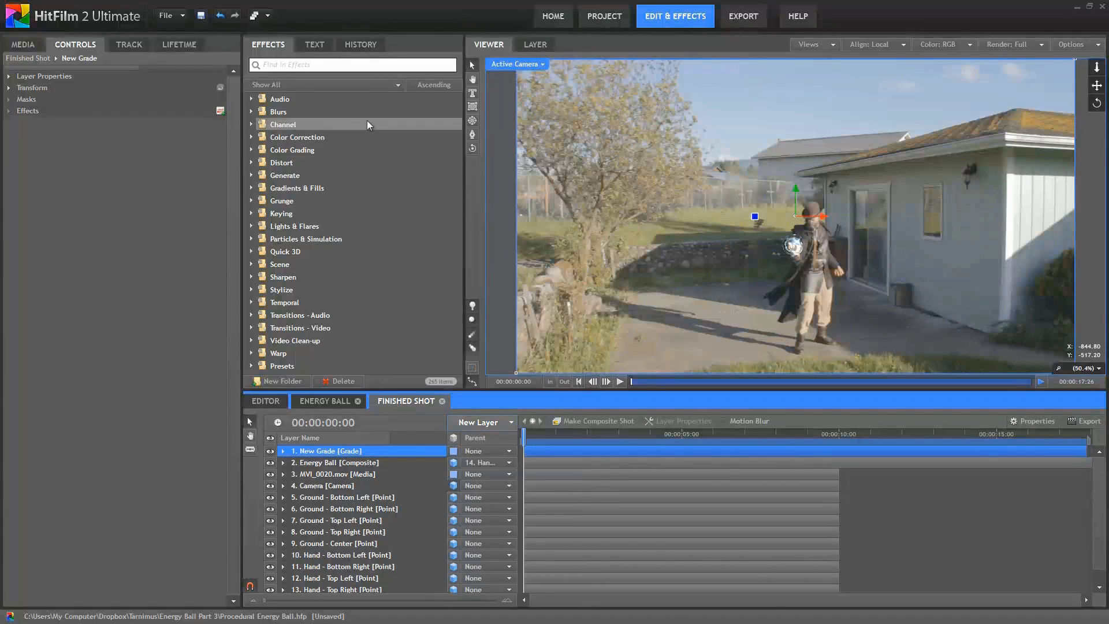
pyautogui.click(368, 65)
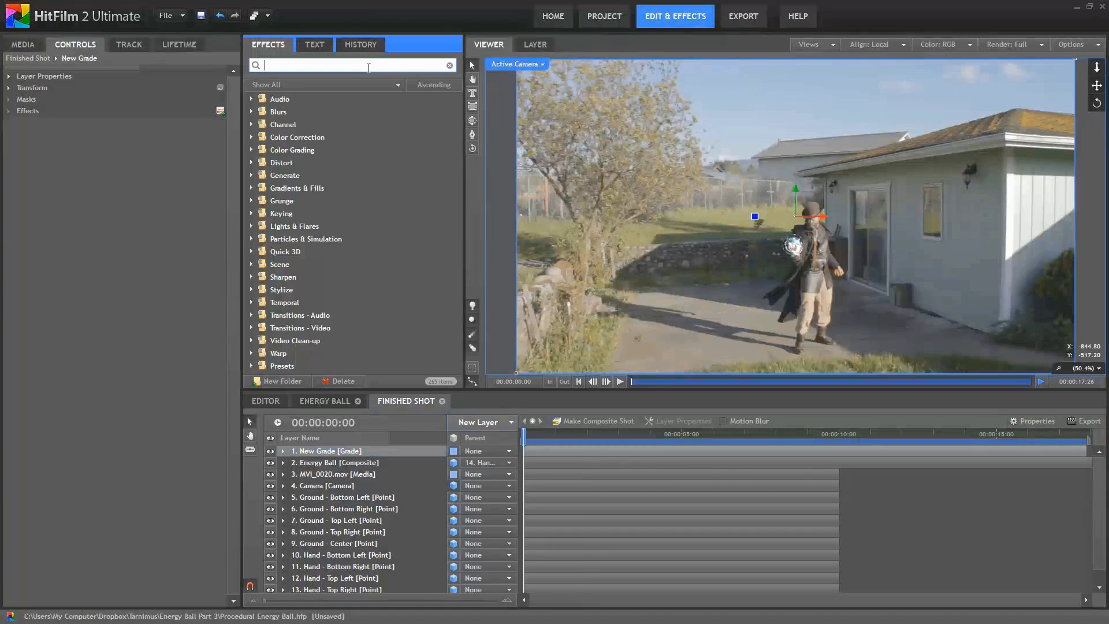
pyautogui.write('light rays')
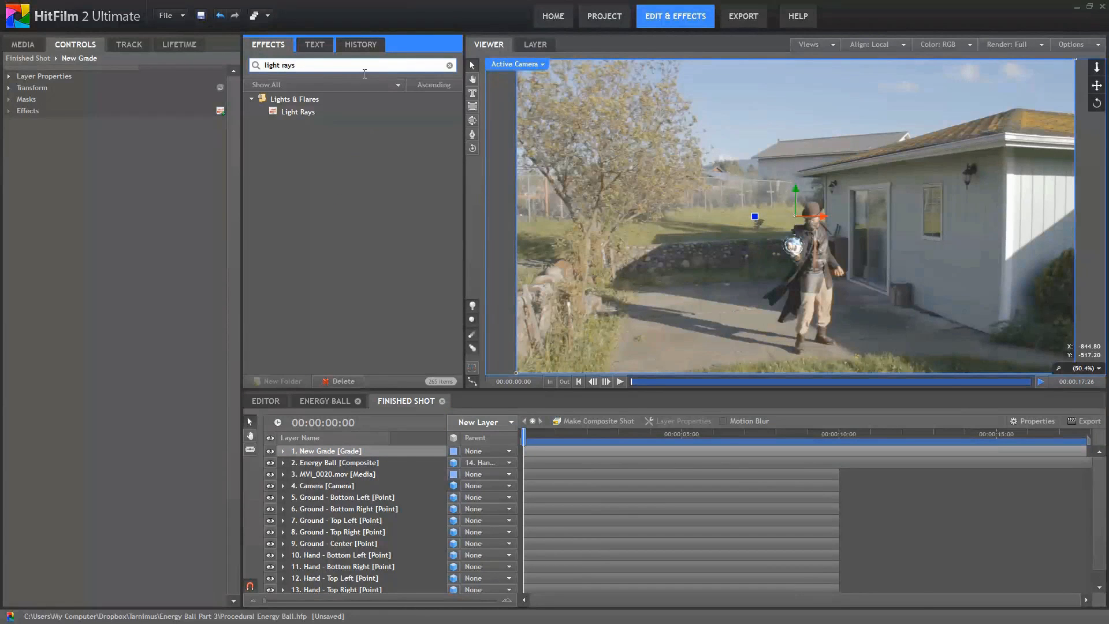
pyautogui.moveTo(293, 113); pyautogui.dragTo(352, 454)
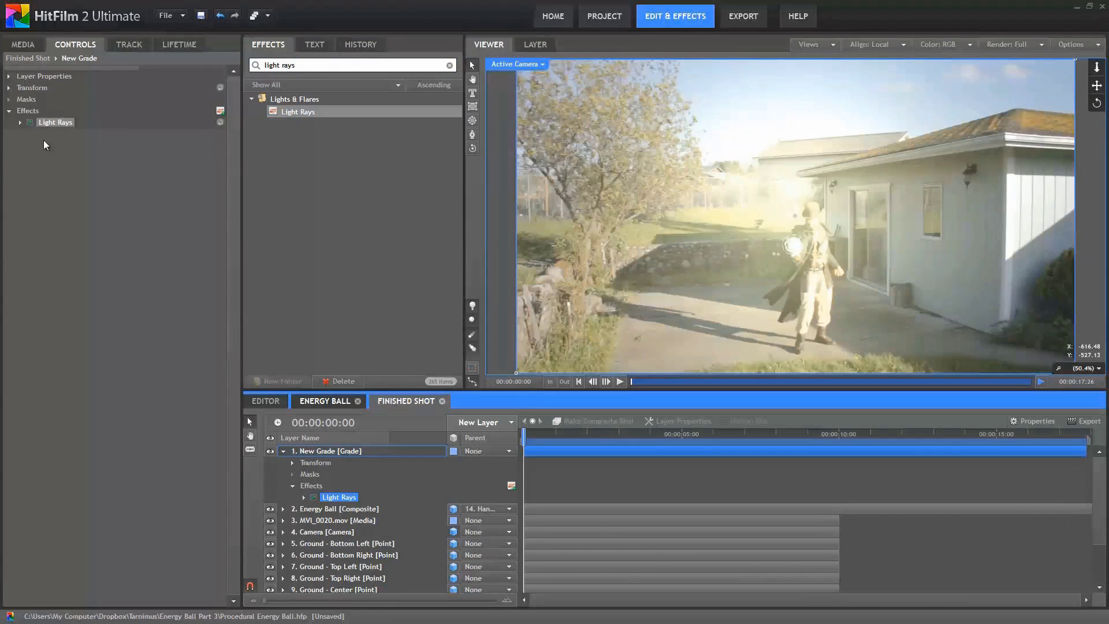
pyautogui.click(20, 123)
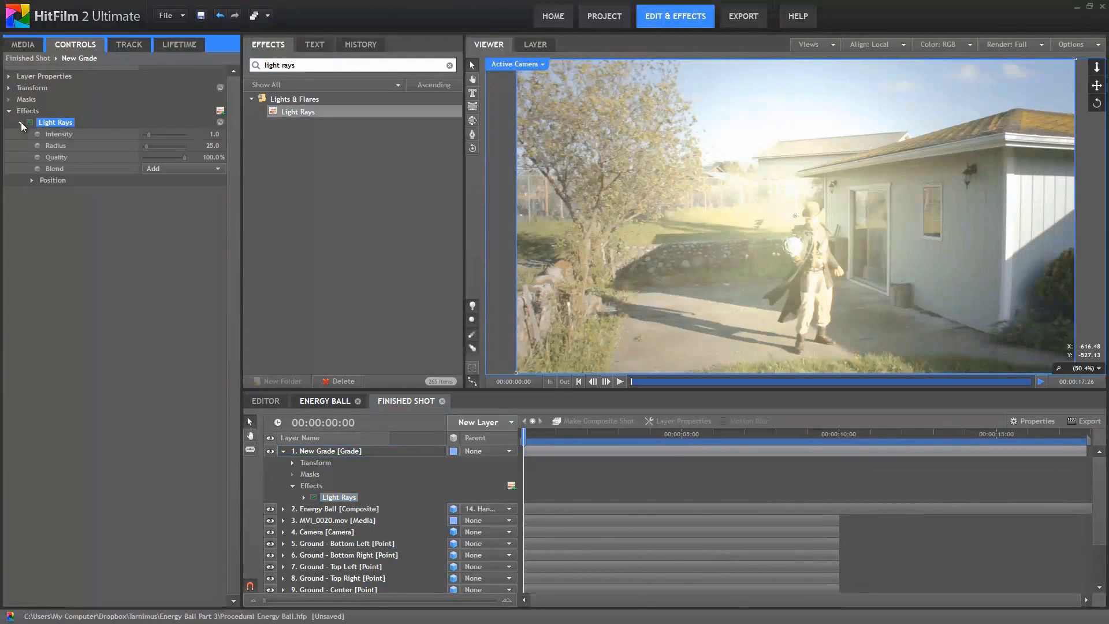
# - Set Light Rays' Use Layer to 2. Energy Ball and preview a later frame
pyautogui.click(32, 180)
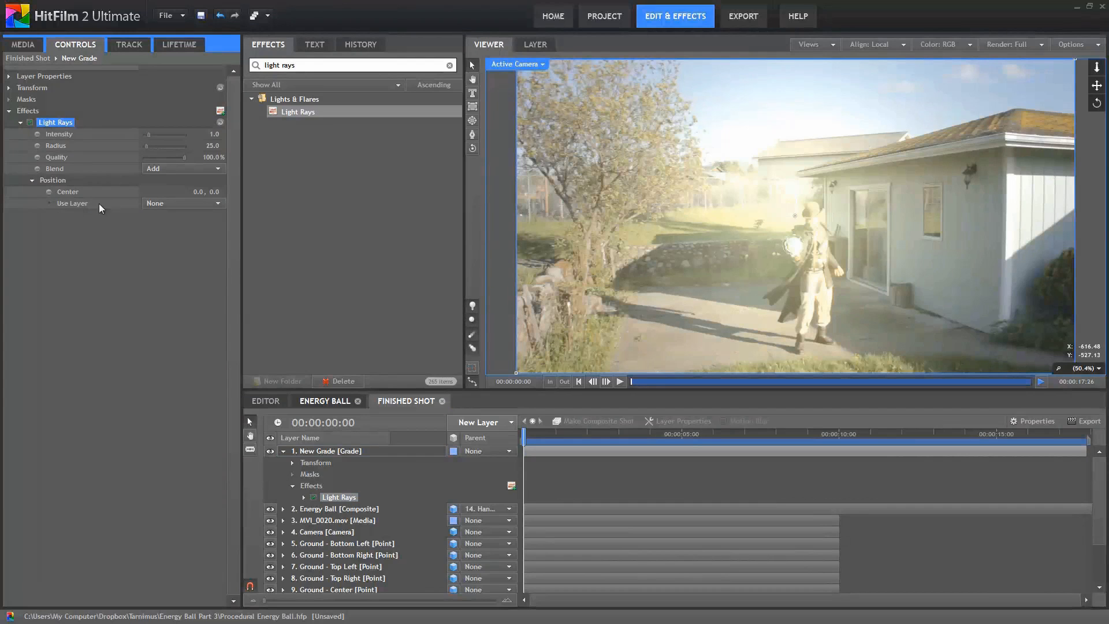
pyautogui.click(214, 205)
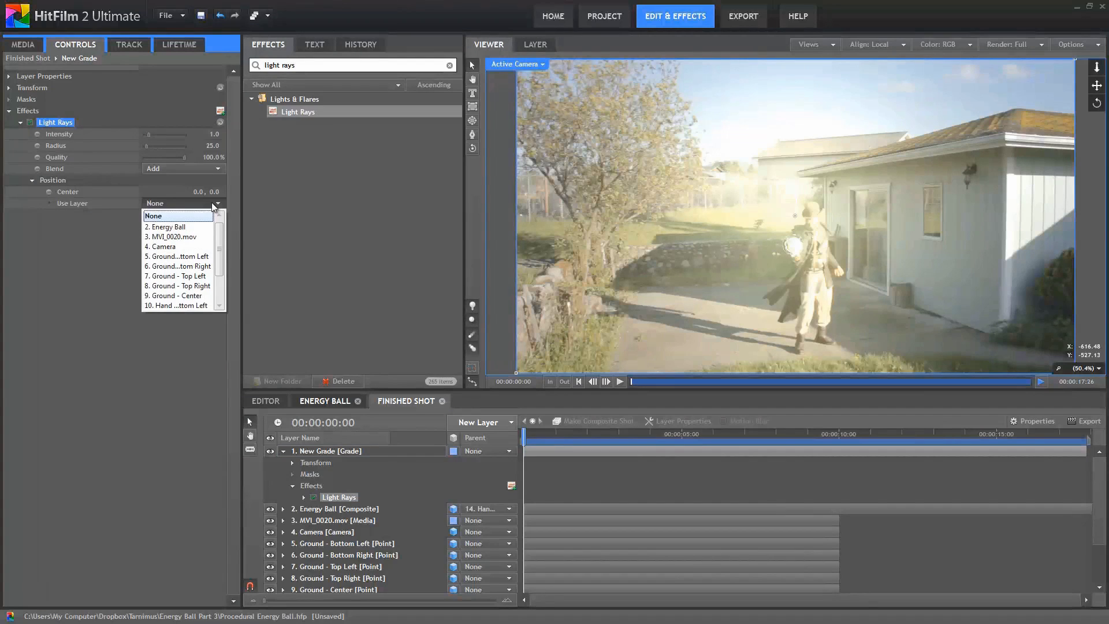
pyautogui.click(178, 228)
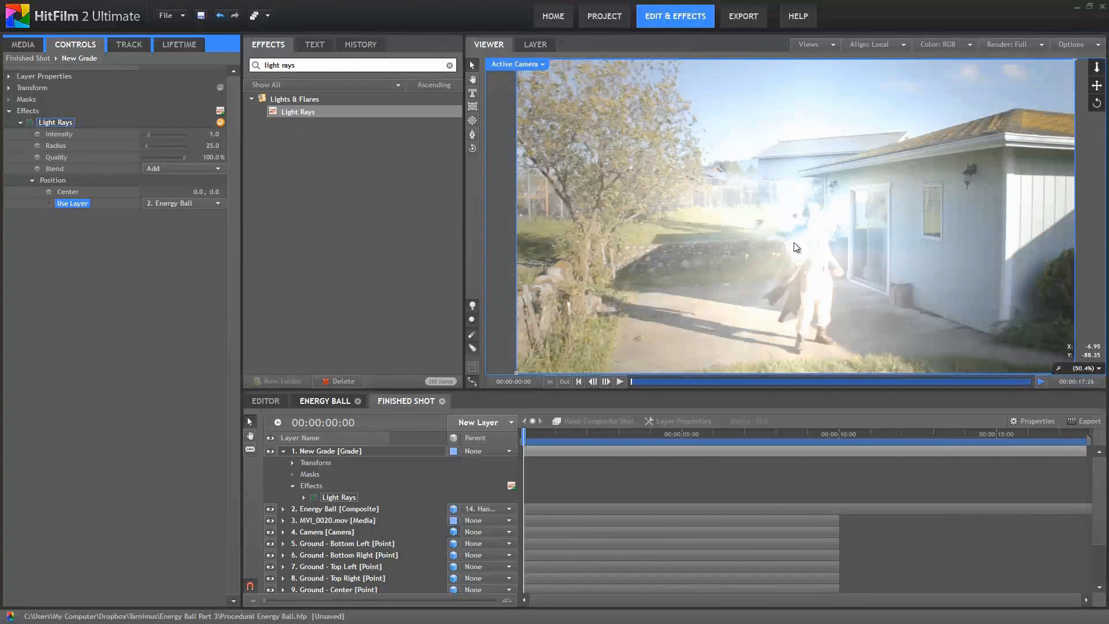
pyautogui.moveTo(523, 434); pyautogui.dragTo(797, 442)
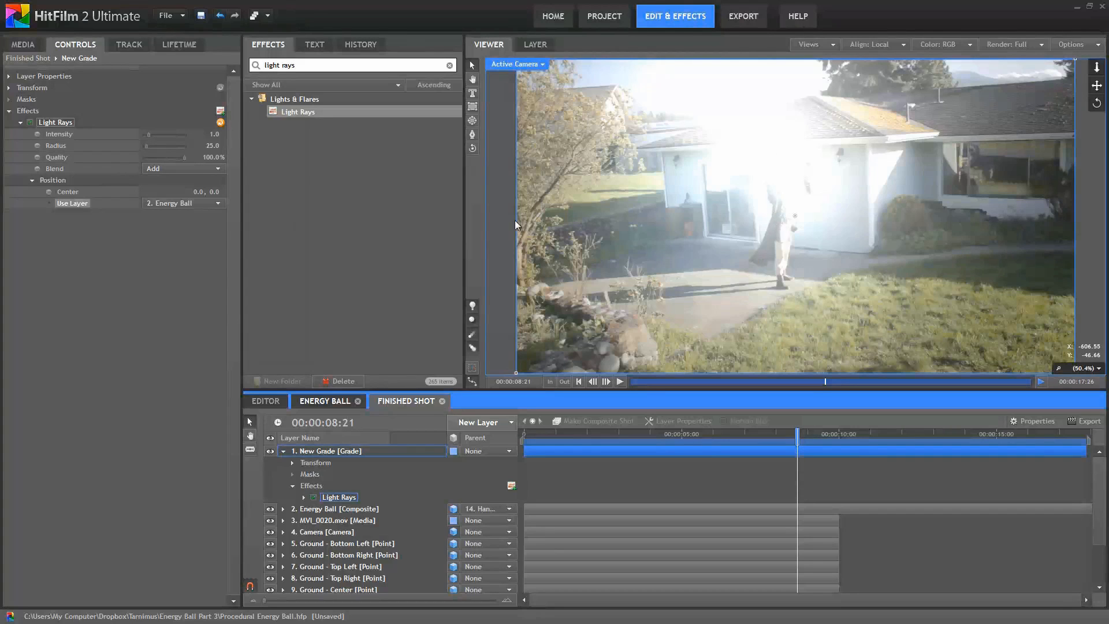
# - Set Light Rays Intensity to 0.5 and Radius to 70
pyautogui.click(214, 134)
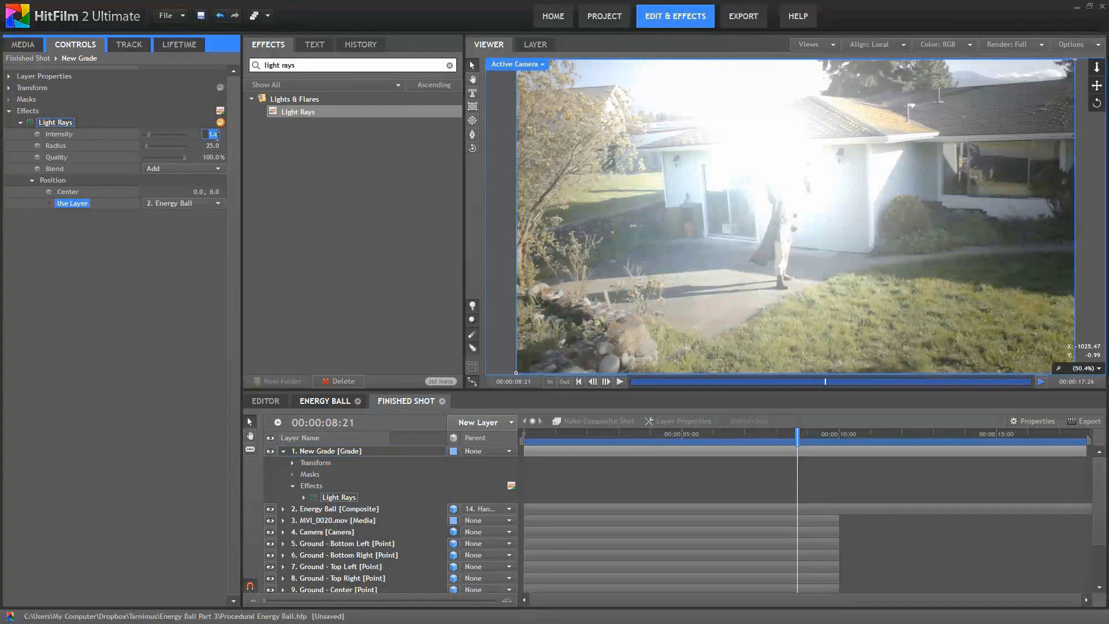
pyautogui.write('4')
pyautogui.press('Tab')
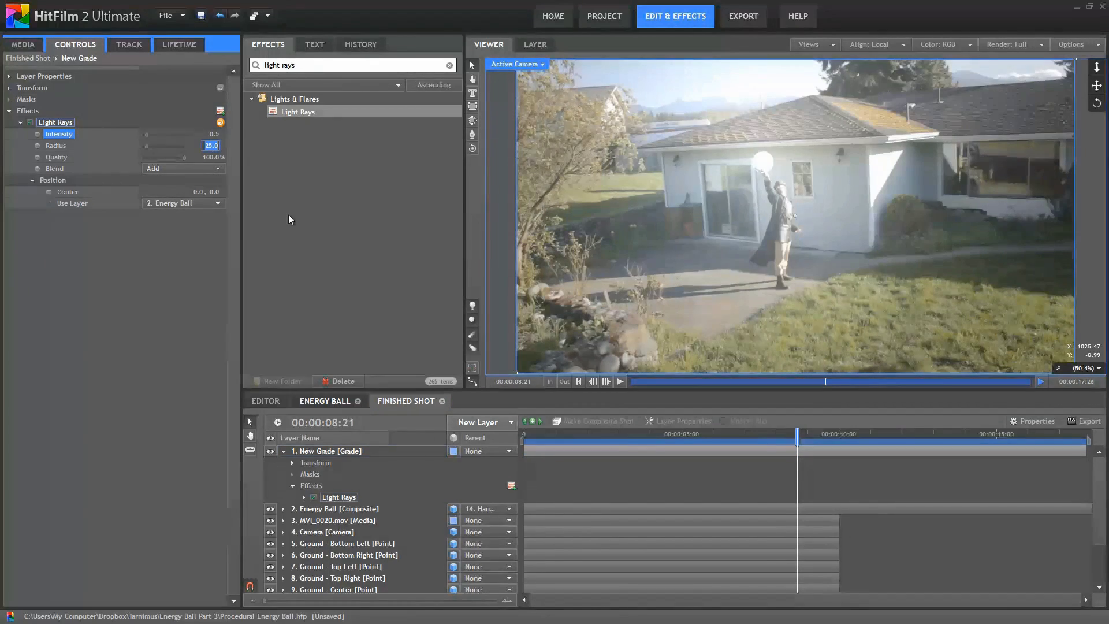
pyautogui.write('70')
pyautogui.press('Return')
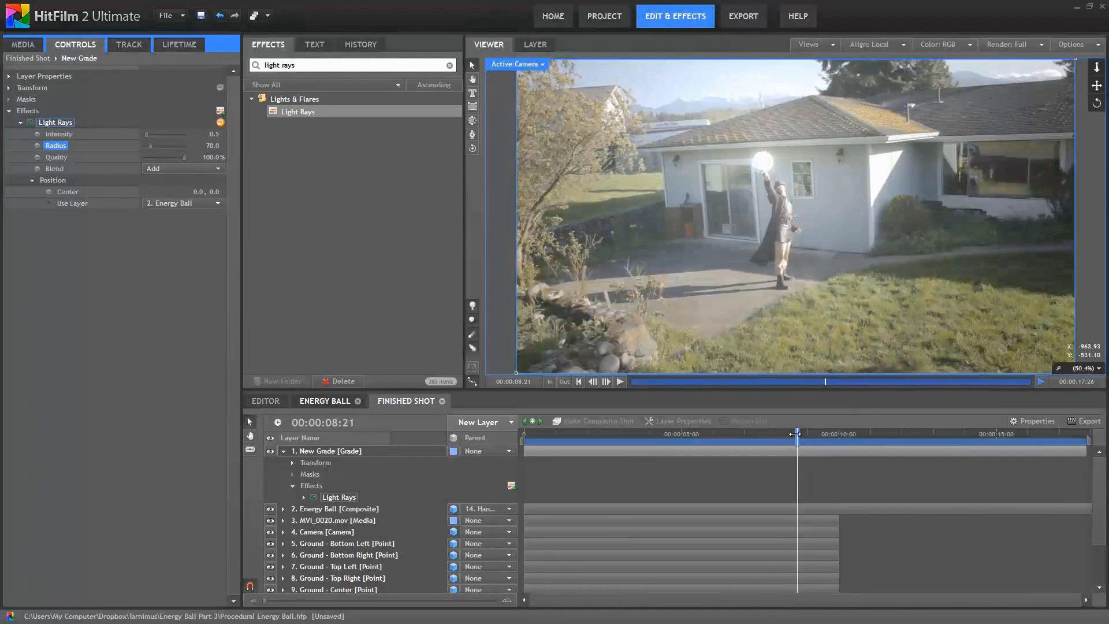
pyautogui.moveTo(801, 442); pyautogui.dragTo(501, 437)
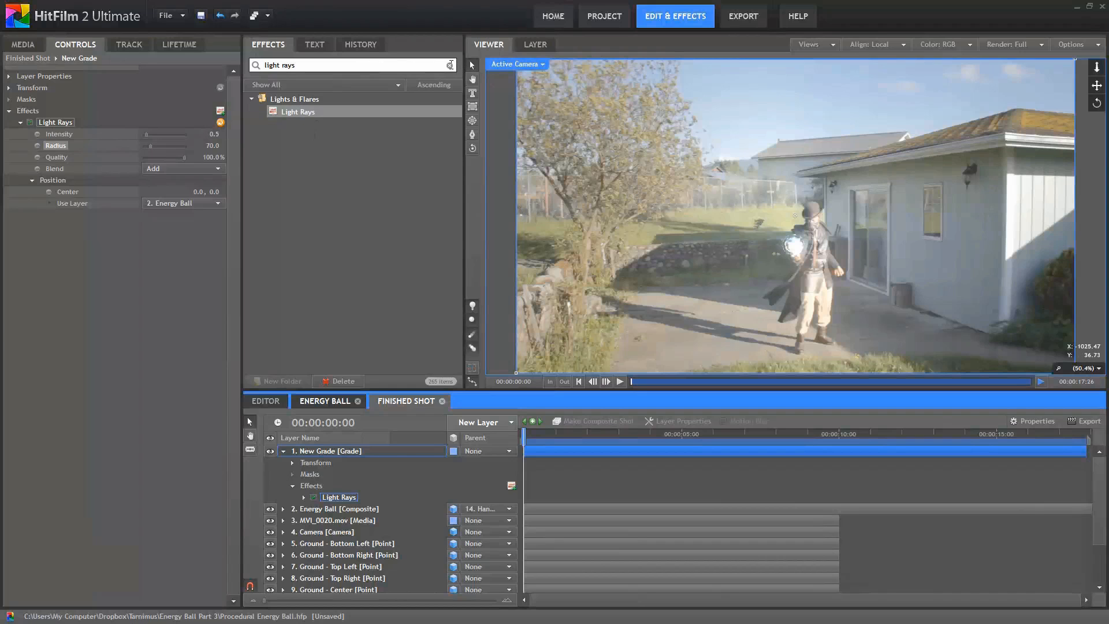
# - Apply Color Correction > Levels Histogram to MVI_0020.mov
pyautogui.click(449, 65)
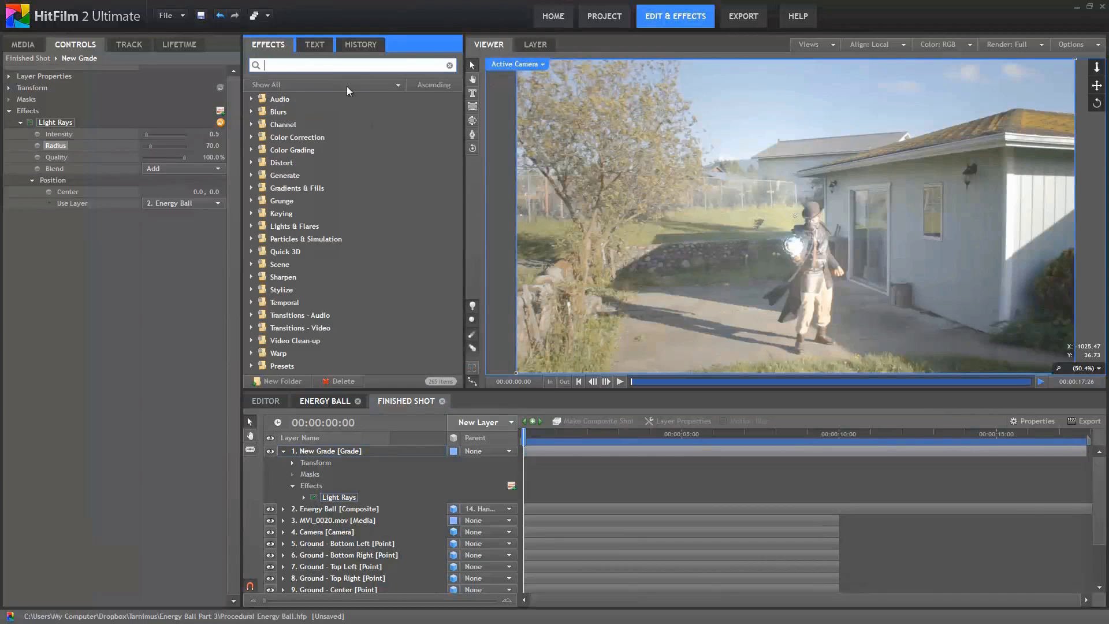
pyautogui.click(251, 137)
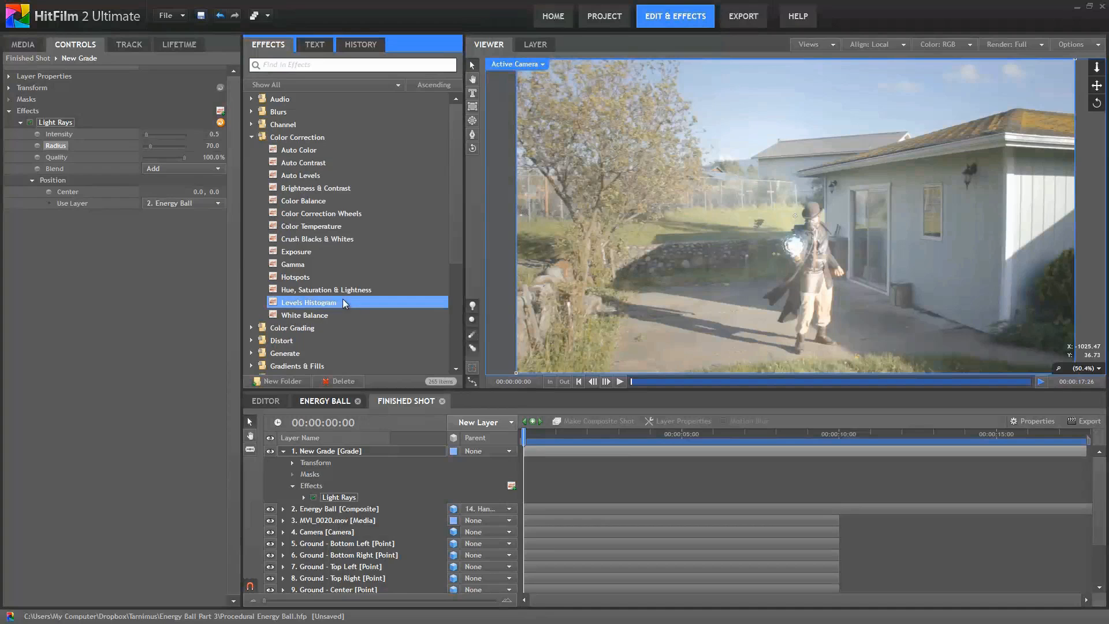
pyautogui.moveTo(341, 299); pyautogui.dragTo(332, 522)
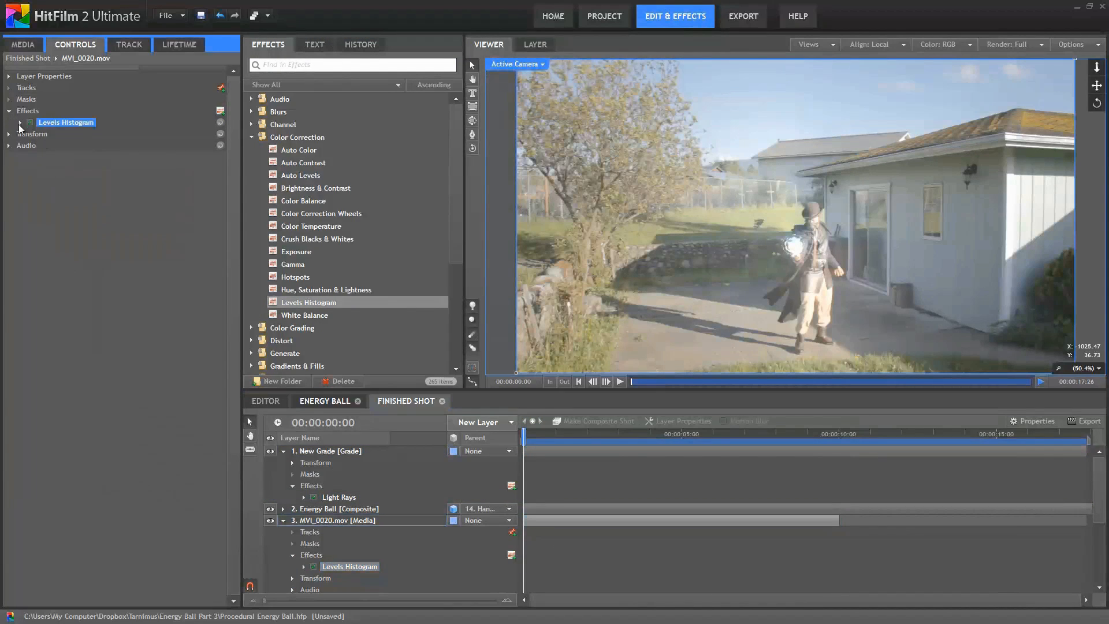
pyautogui.click(21, 123)
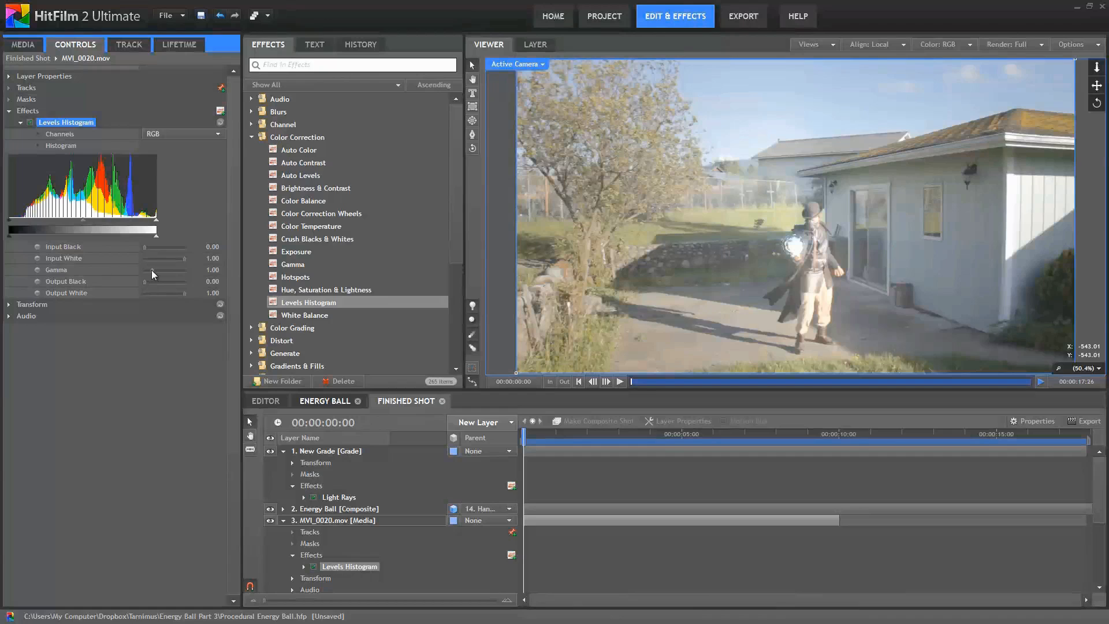
# - Set Levels Histogram gamma to 0.71 and input black to 0.10, comparing before and after
pyautogui.moveTo(151, 269); pyautogui.dragTo(158, 255)
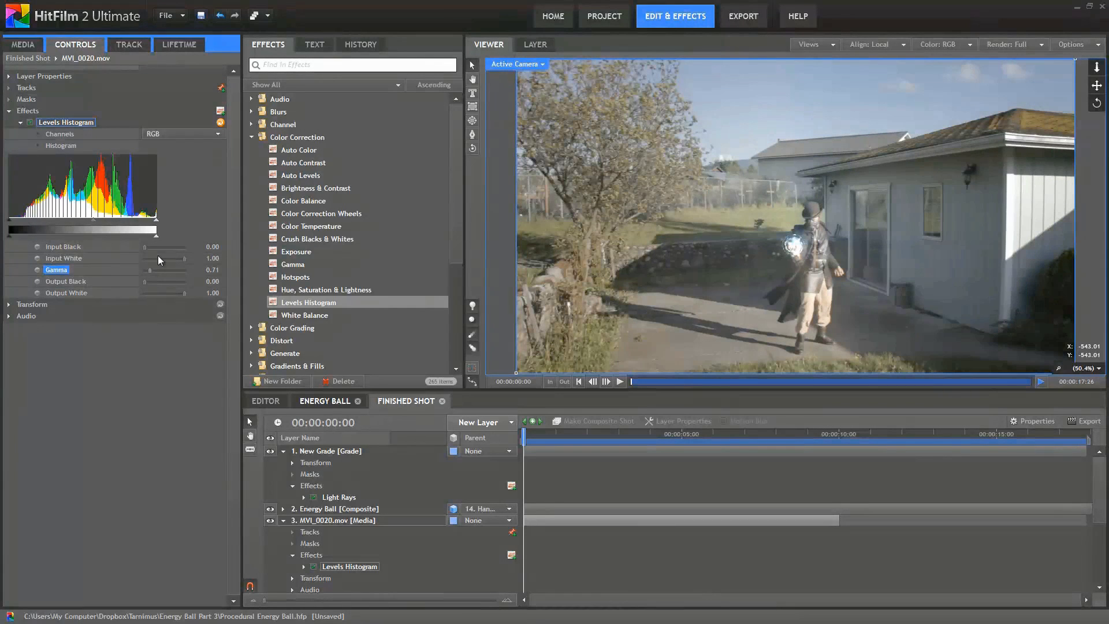
pyautogui.click(30, 122)
pyautogui.click(29, 122)
pyautogui.moveTo(144, 247); pyautogui.dragTo(149, 247)
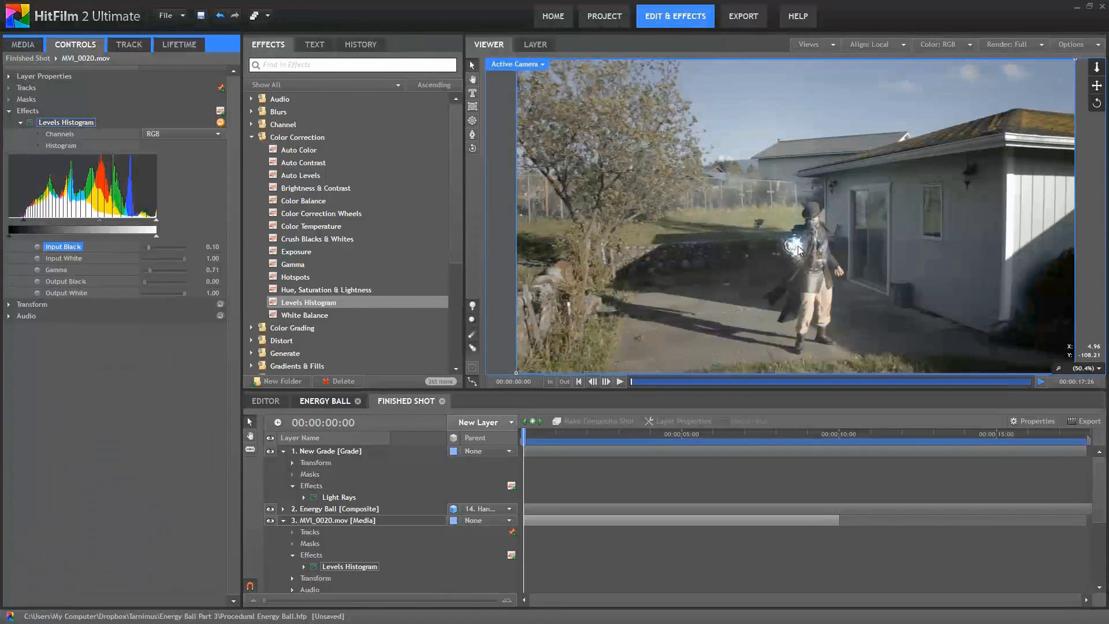
pyautogui.click(30, 123)
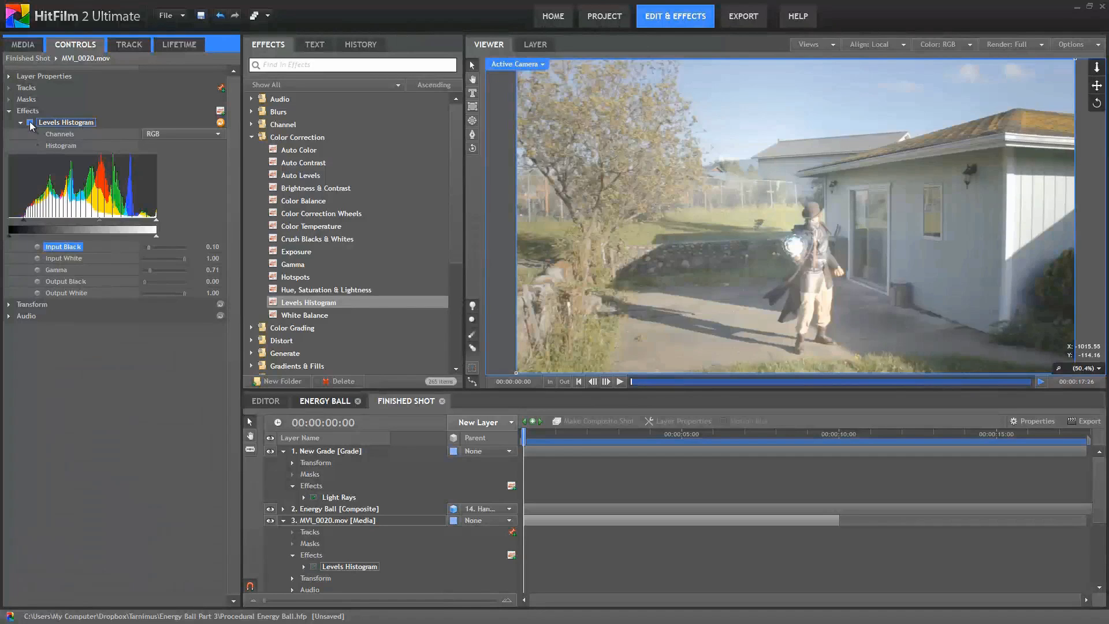
pyautogui.click(30, 123)
pyautogui.moveTo(523, 432); pyautogui.dragTo(637, 437)
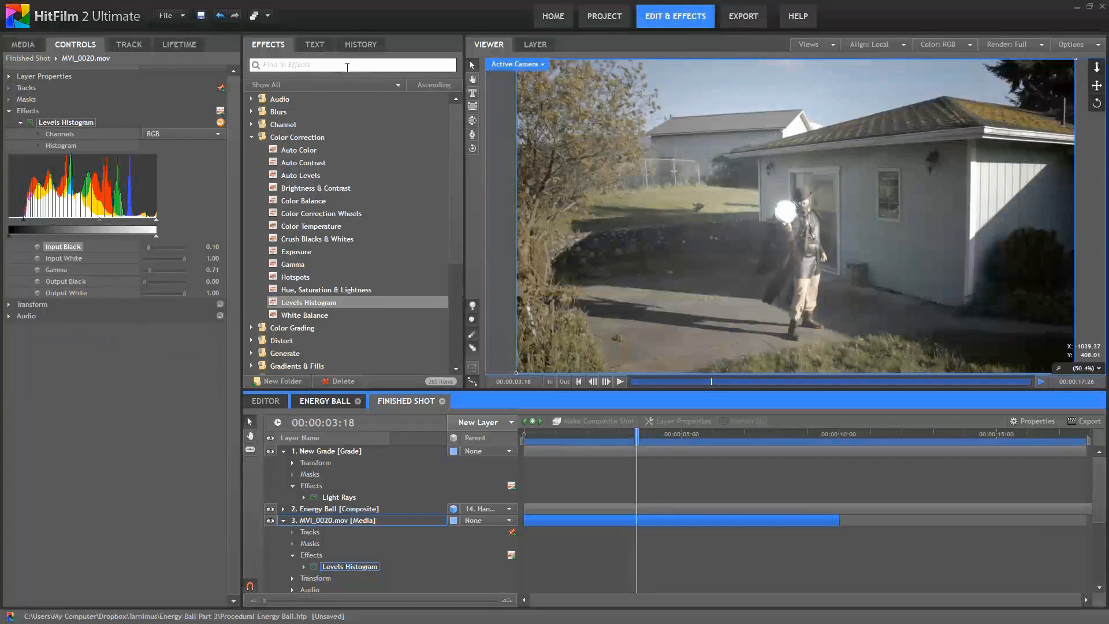
pyautogui.click(250, 137)
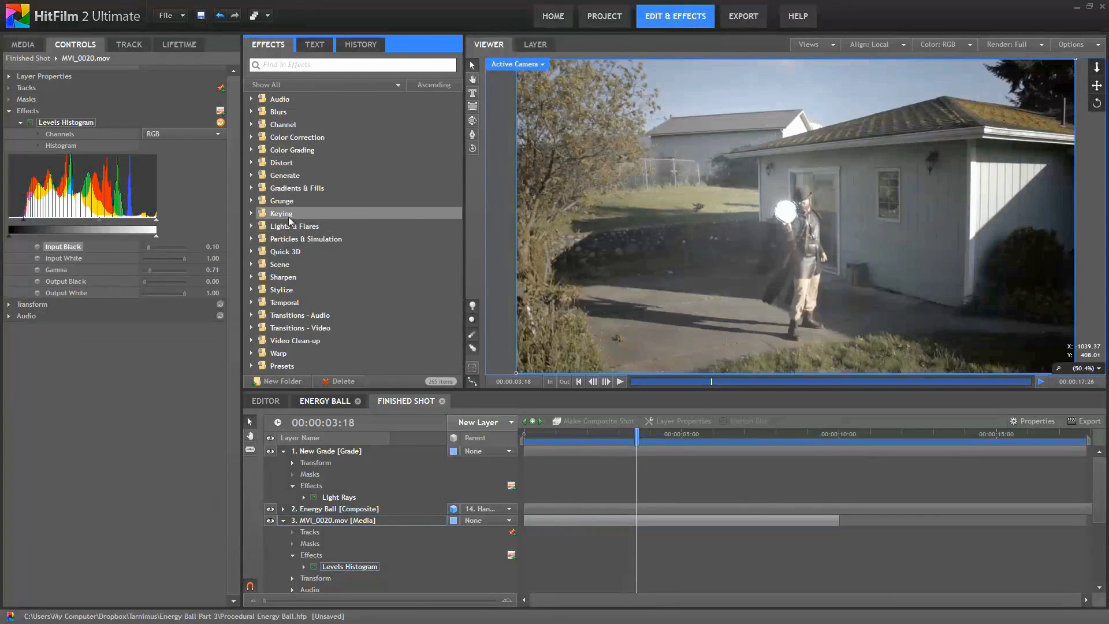
pyautogui.click(255, 224)
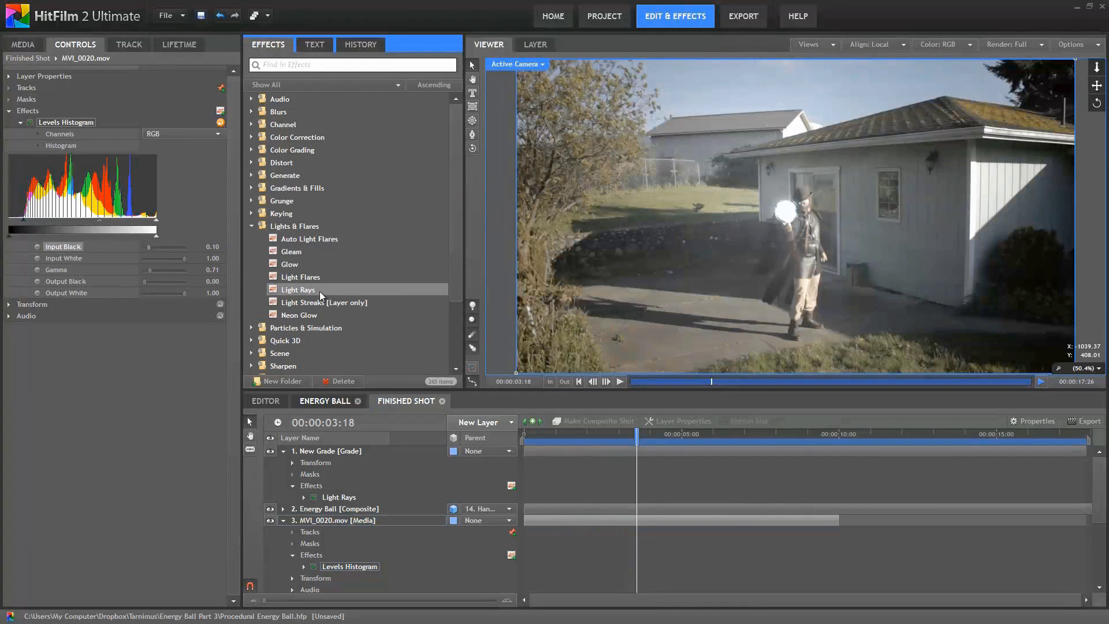
# - Apply Light Flares to New Grade, hotspot on layer 2. Energy Ball at Center 0, 0
pyautogui.moveTo(315, 279); pyautogui.dragTo(355, 496)
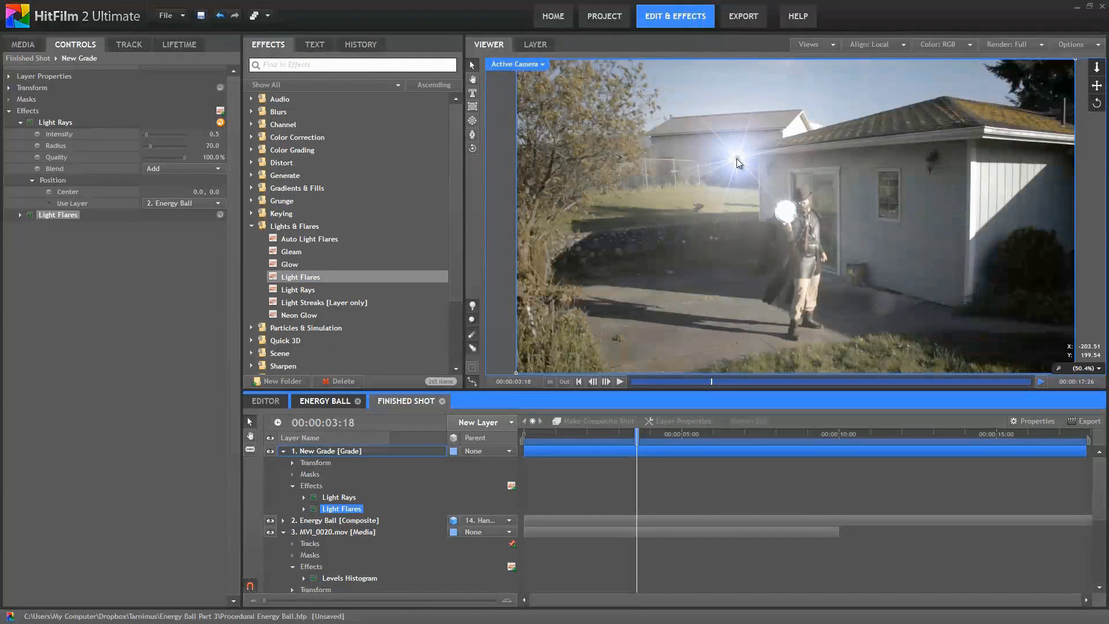
pyautogui.click(20, 214)
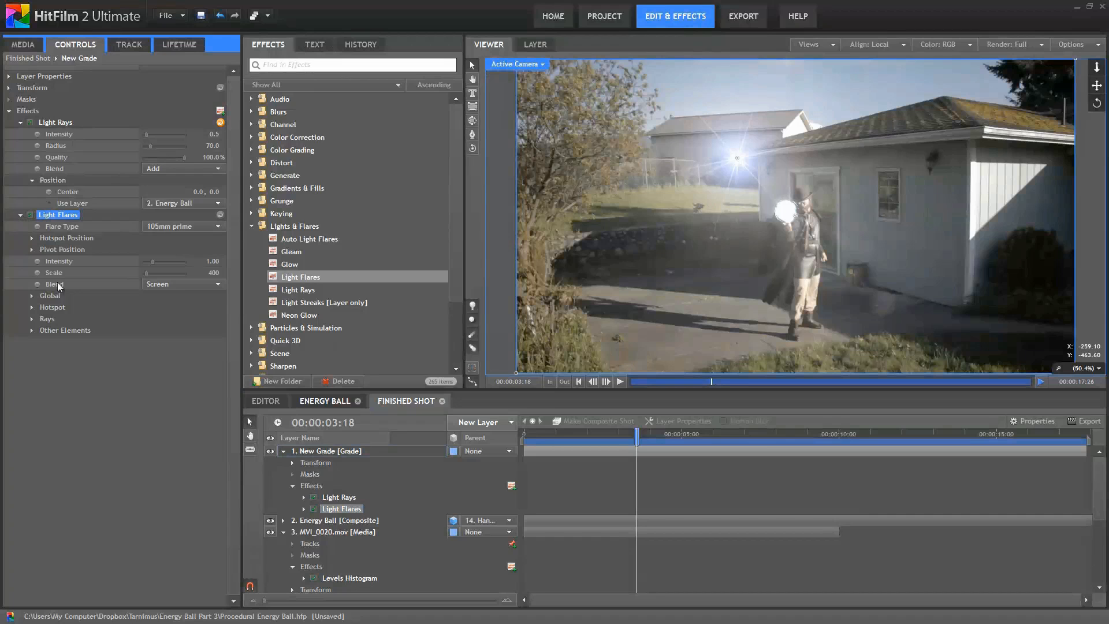
pyautogui.click(31, 237)
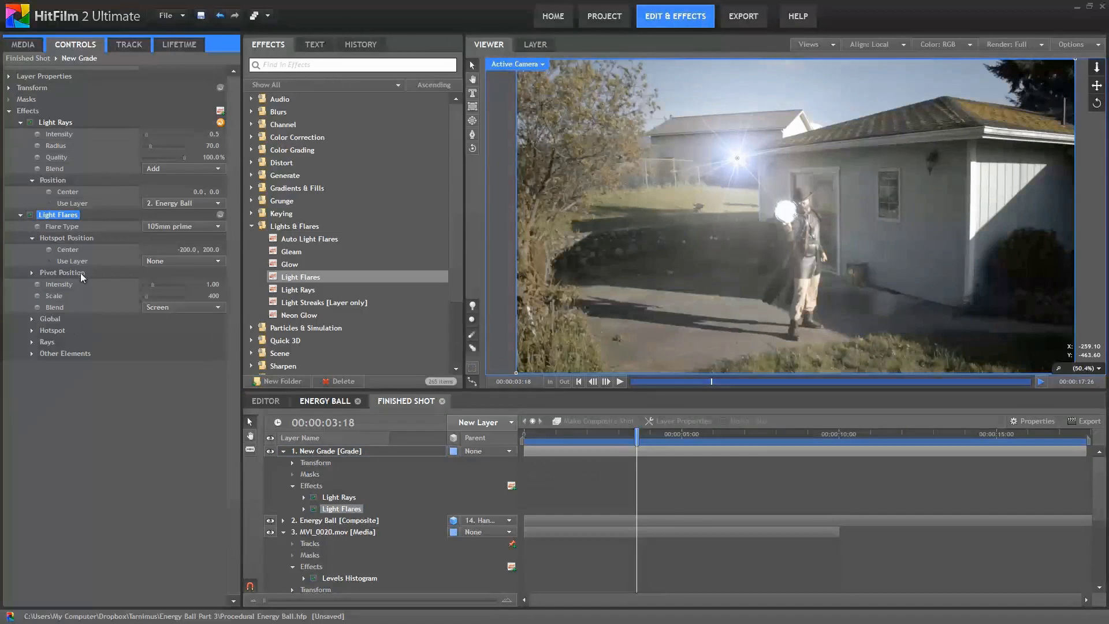
pyautogui.click(210, 261)
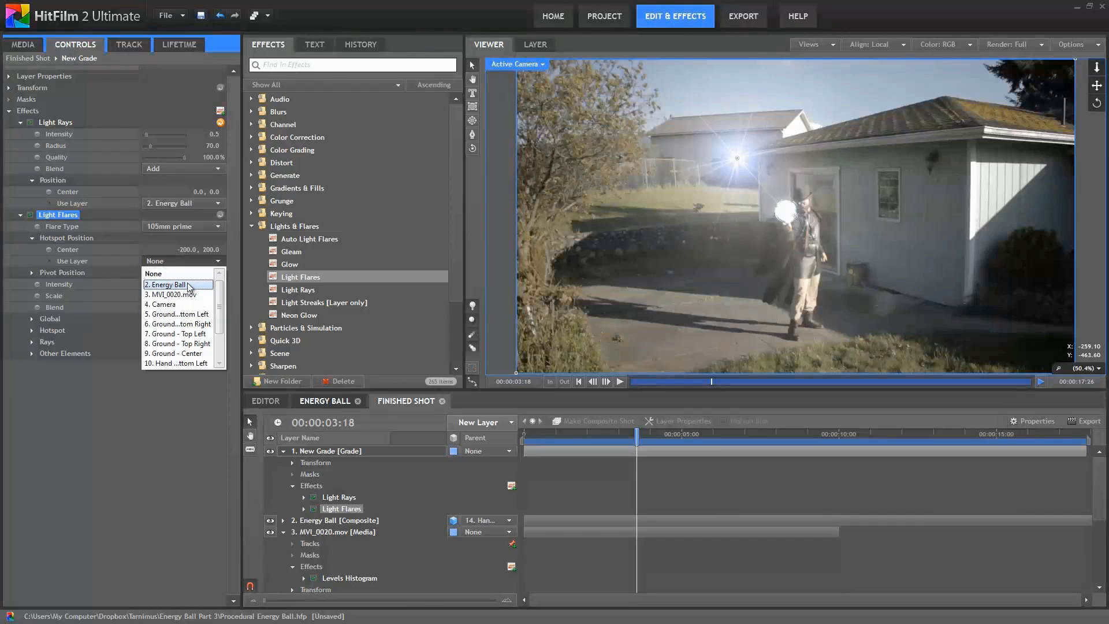
pyautogui.click(167, 284)
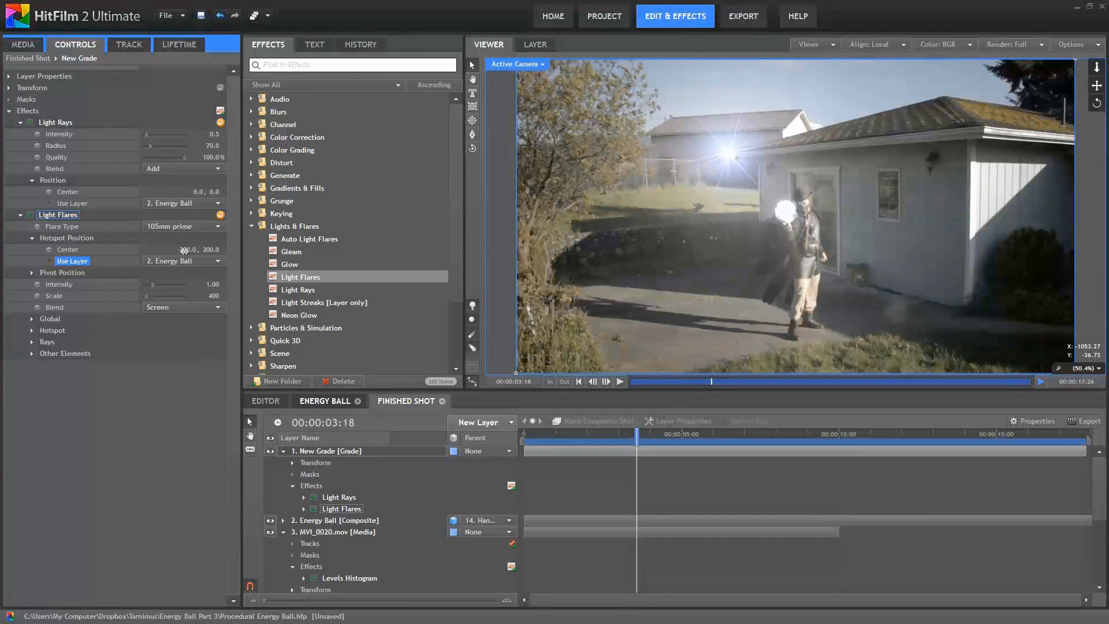
pyautogui.write('0')
pyautogui.press('Tab')
pyautogui.write('0')
pyautogui.press('Return')
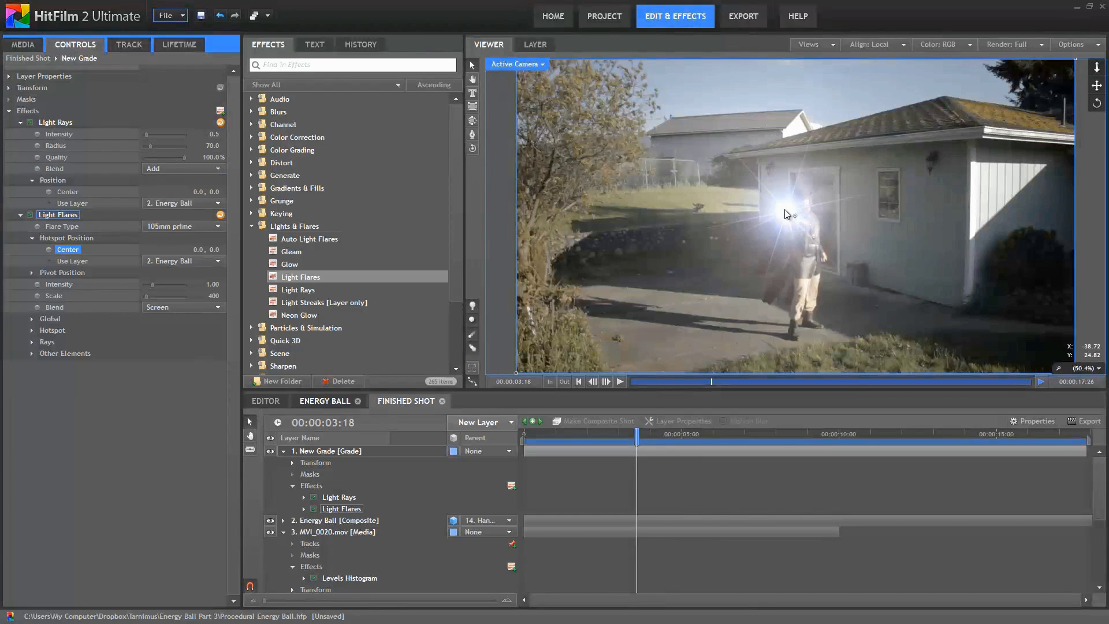
# - Keep the 105mm prime flare type and set the Rays Width Scale to 2.20
pyautogui.click(218, 226)
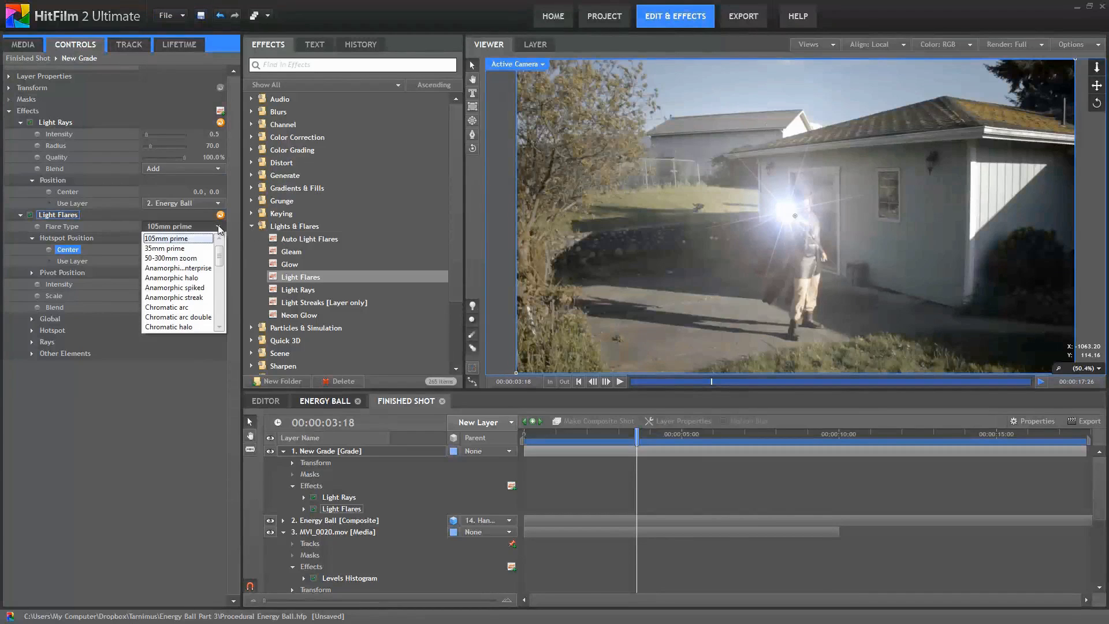
pyautogui.click(218, 227)
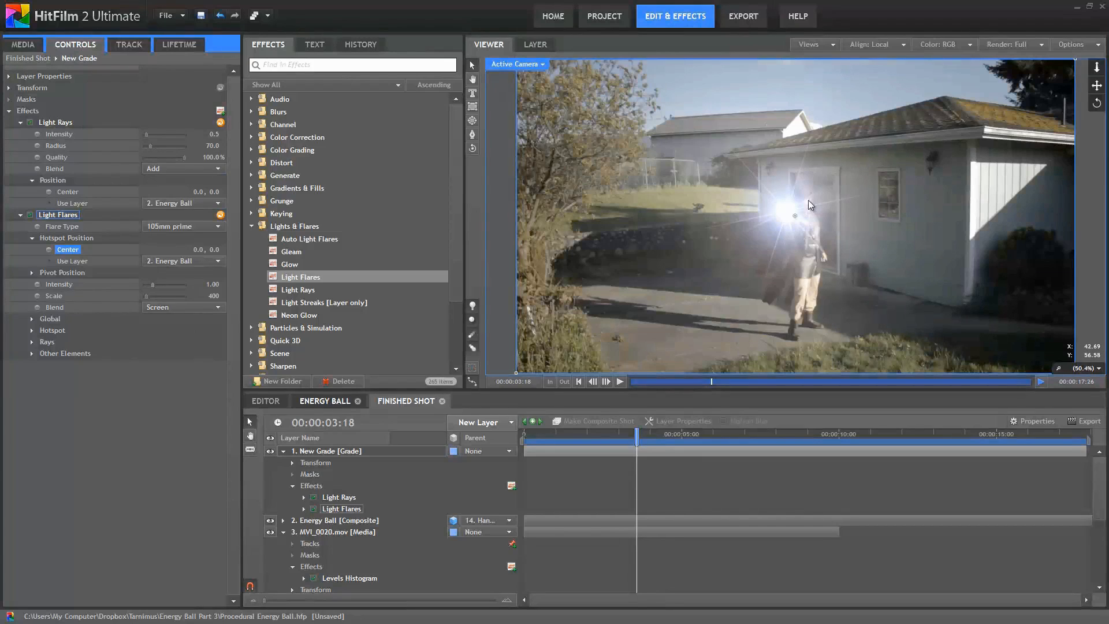
pyautogui.click(31, 341)
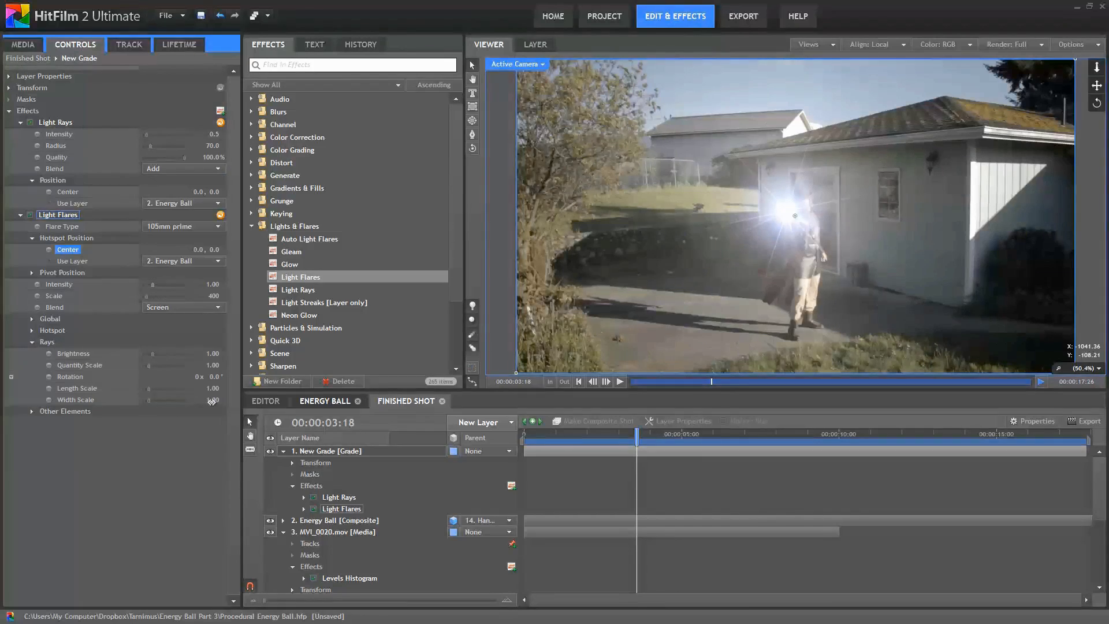
pyautogui.moveTo(213, 400); pyautogui.dragTo(101, 461)
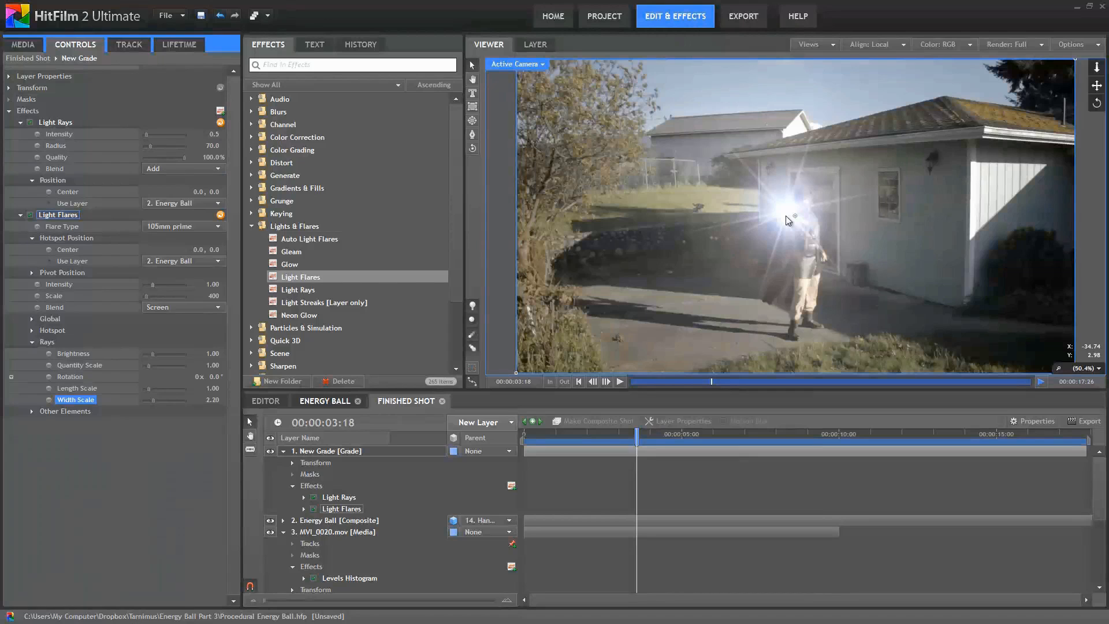
# - Try the Spotlight soft and 50-300mm zoom flare types, previewing an earlier frame
pyautogui.click(220, 227)
pyautogui.scroll(-5, 194, 289)
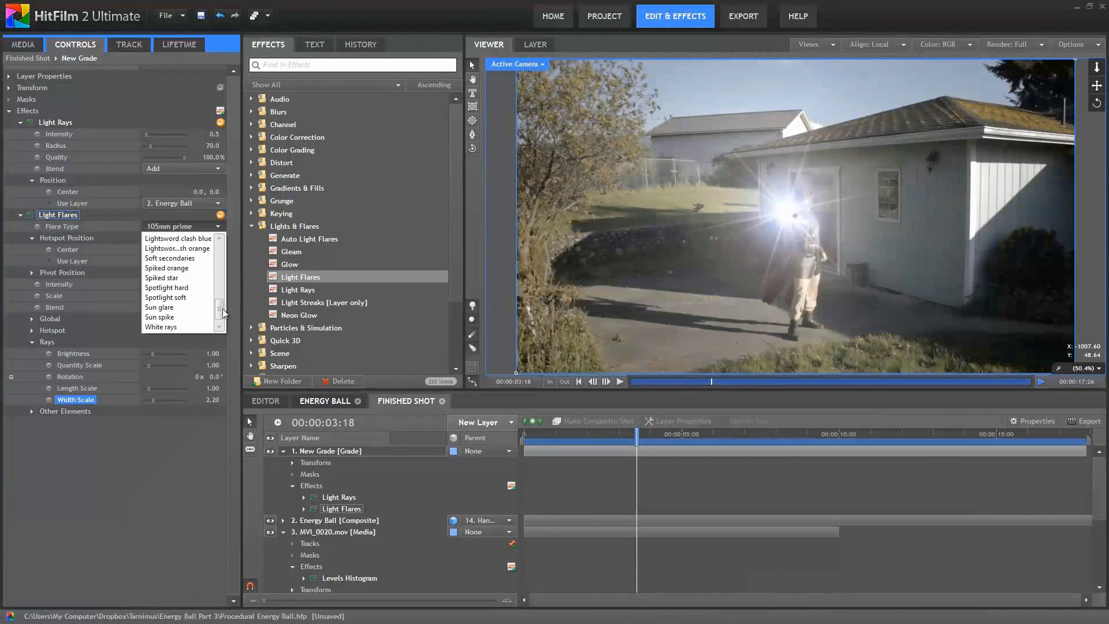
pyautogui.click(189, 297)
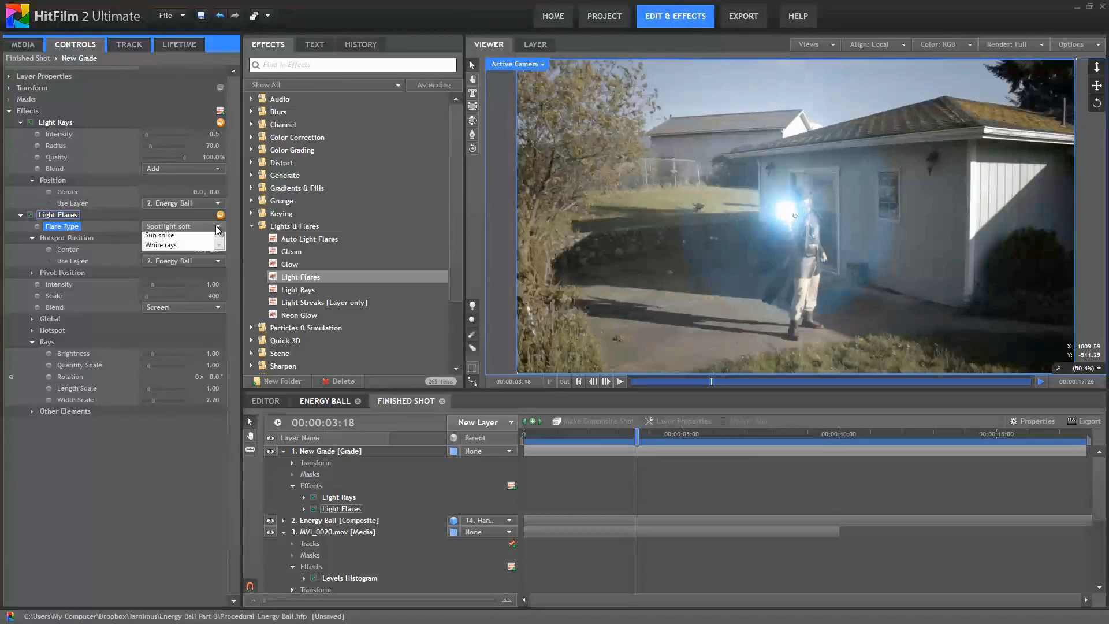
pyautogui.scroll(10, 174, 272)
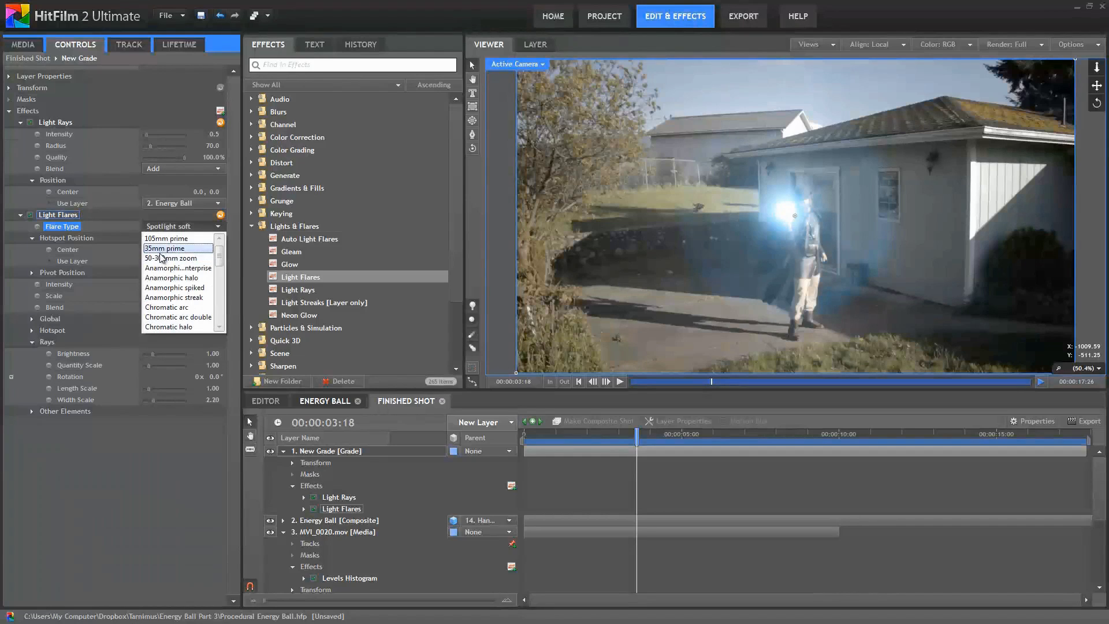
pyautogui.click(182, 258)
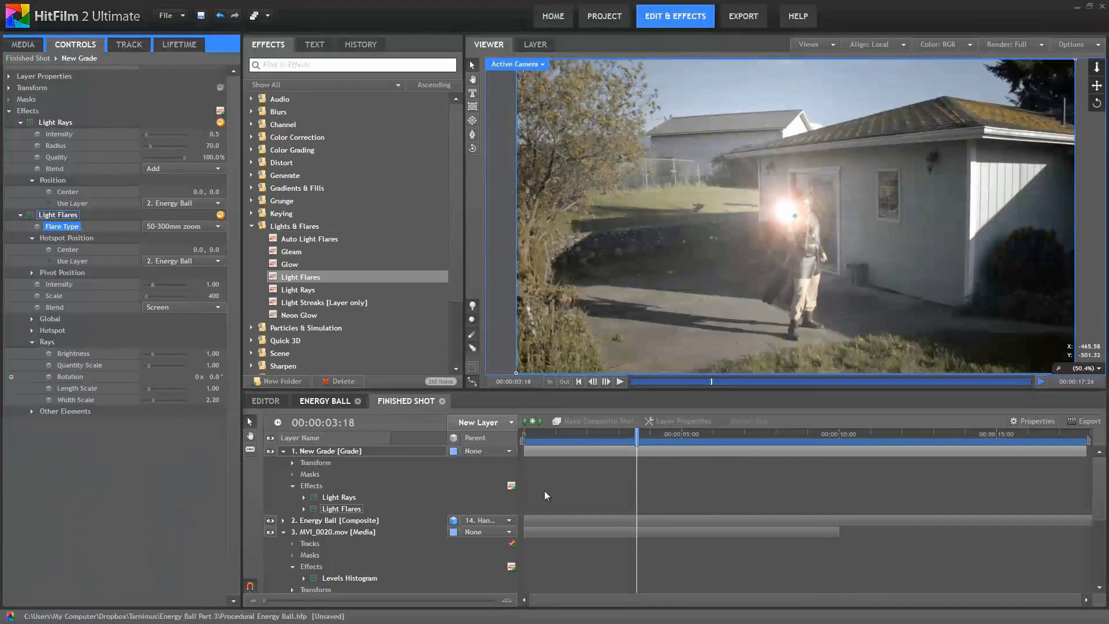
pyautogui.moveTo(643, 441); pyautogui.dragTo(700, 437)
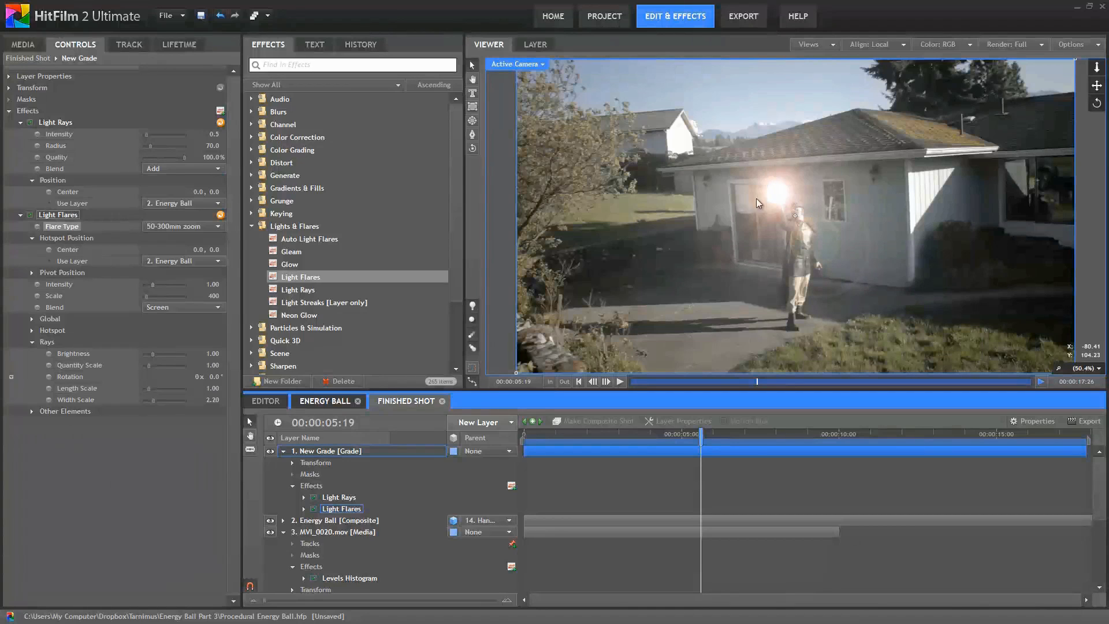
# - Settle on the Spotlight soft flare type
pyautogui.click(217, 227)
pyautogui.scroll(-5, 222, 289)
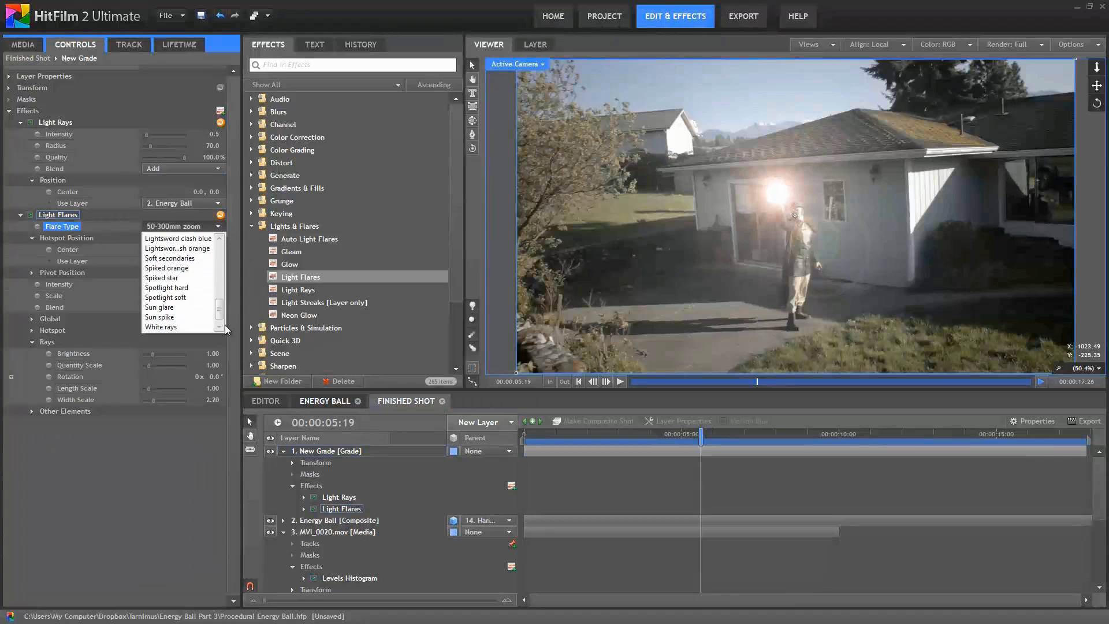
pyautogui.click(171, 297)
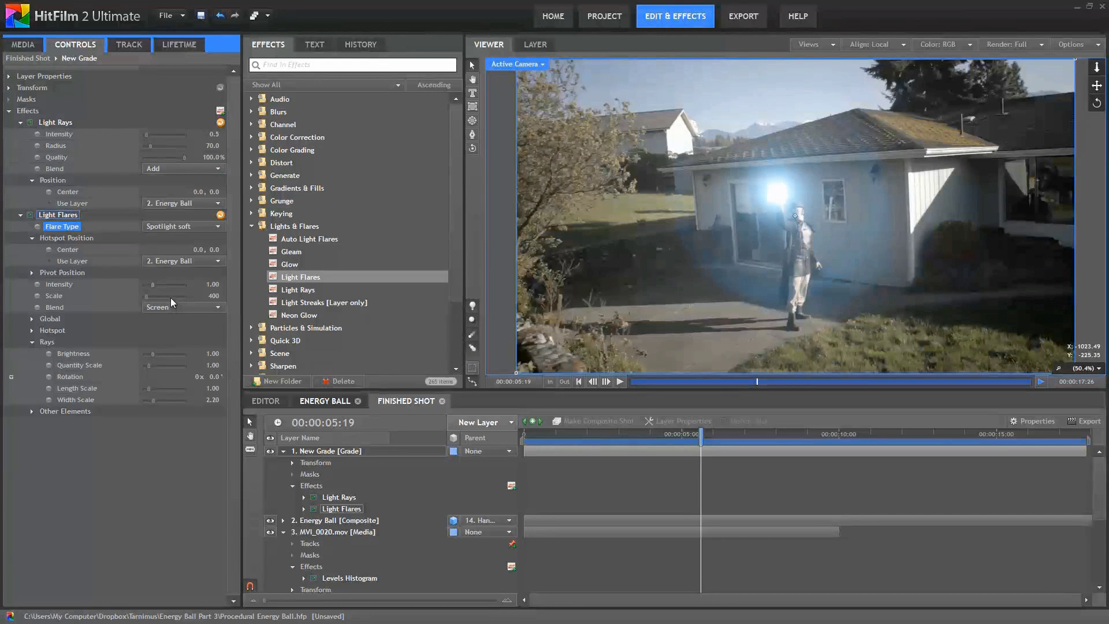
# - Set the flare Hotspot brightness to 0.65 and scale to 1.2
pyautogui.click(30, 330)
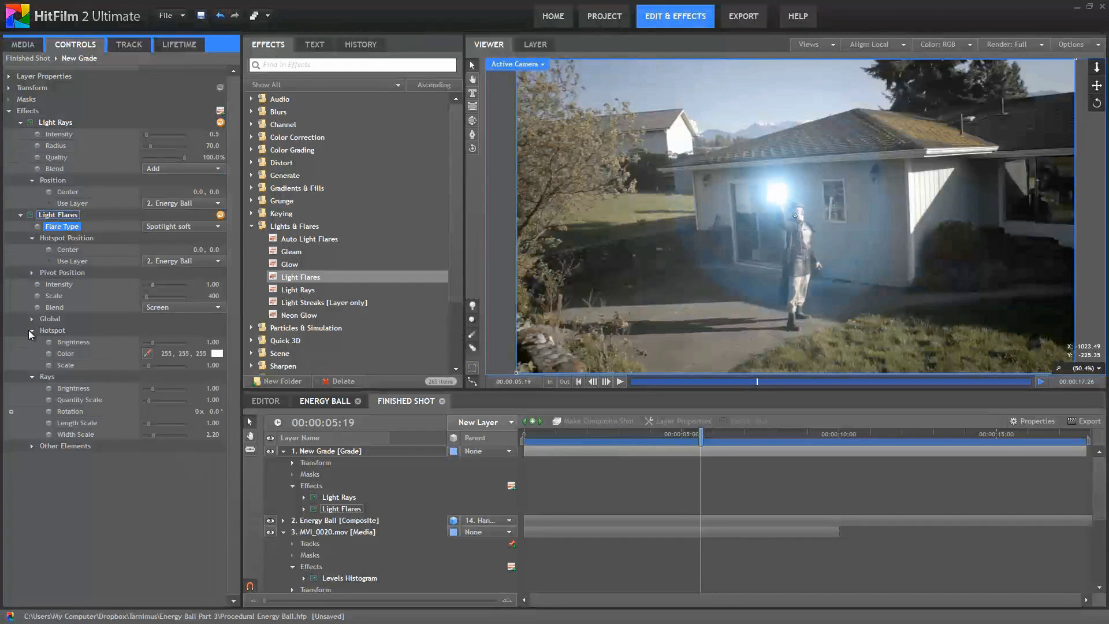
pyautogui.click(213, 343)
pyautogui.write('0.65')
pyautogui.press('Return')
pyautogui.click(214, 365)
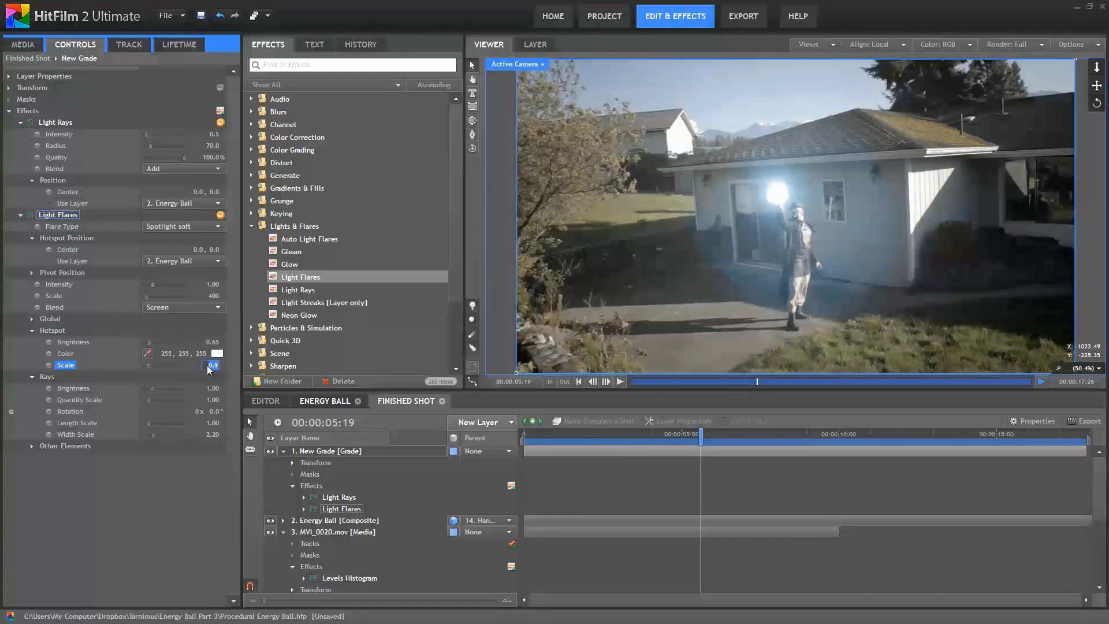
pyautogui.write('1.2')
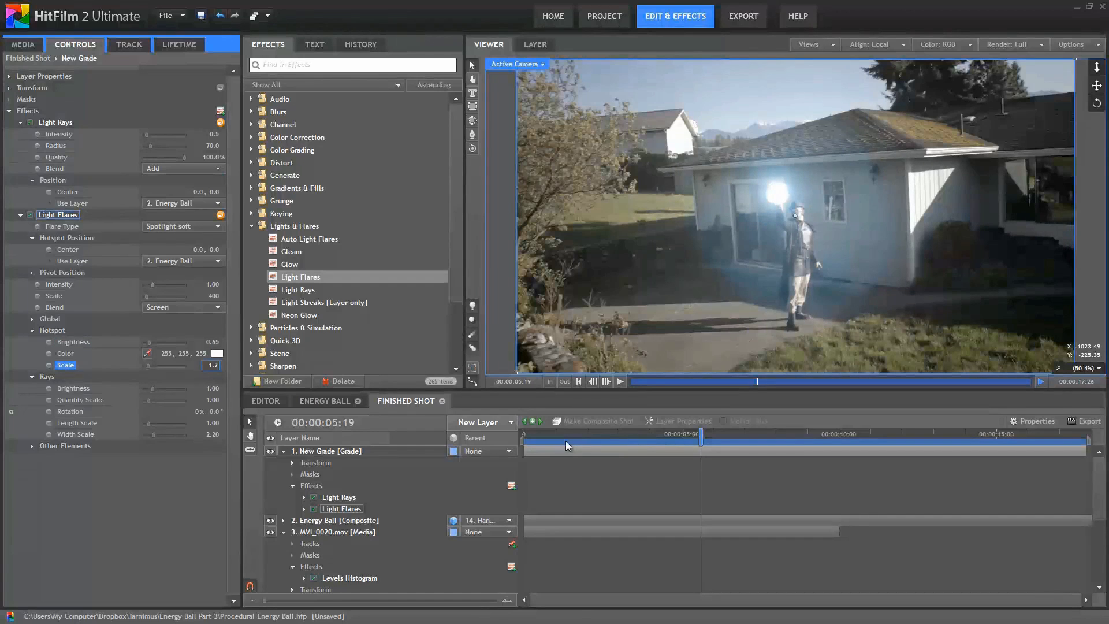
pyautogui.press('Return')
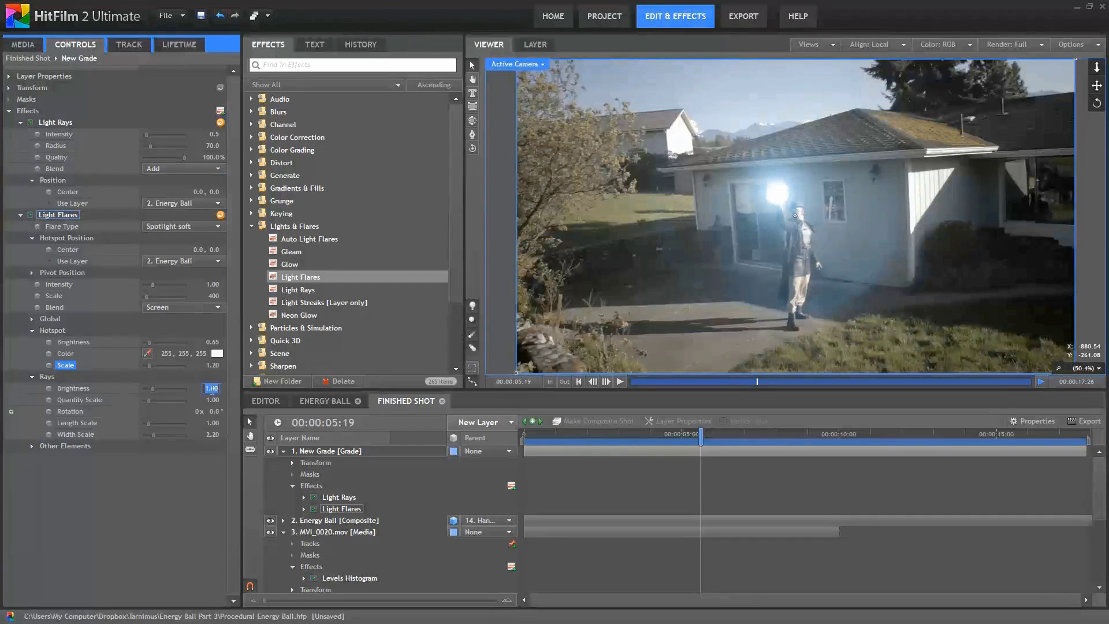
# - Set Rays brightness 3.3, length scale 1.4 and raise quantity scale to 2.6
pyautogui.write('3.3')
pyautogui.press('Return')
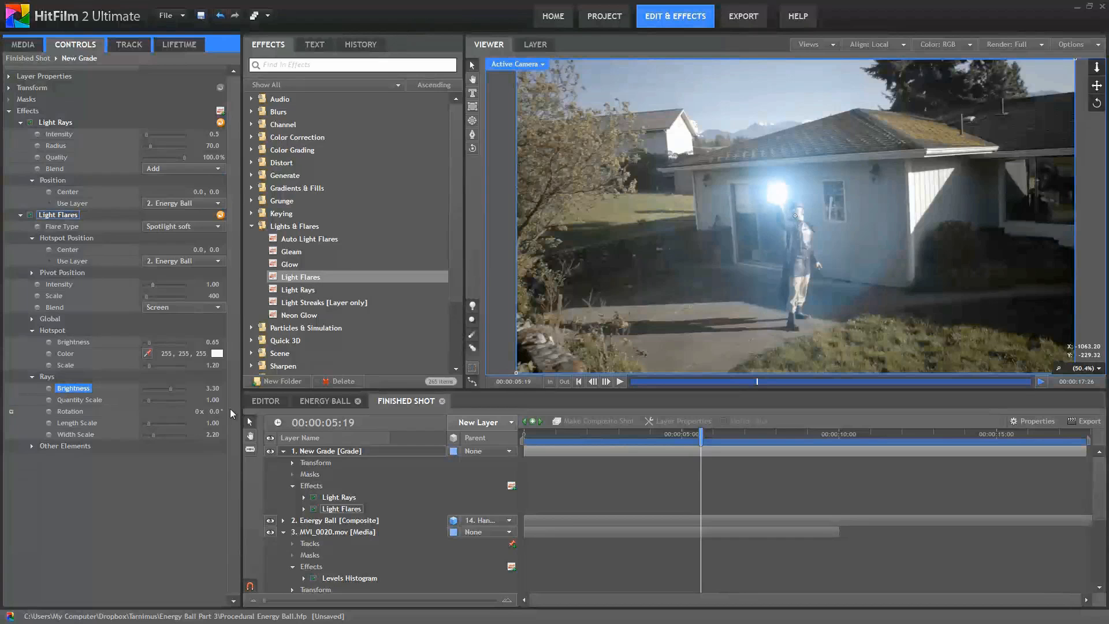
pyautogui.click(211, 422)
pyautogui.write('1.4')
pyautogui.press('Return')
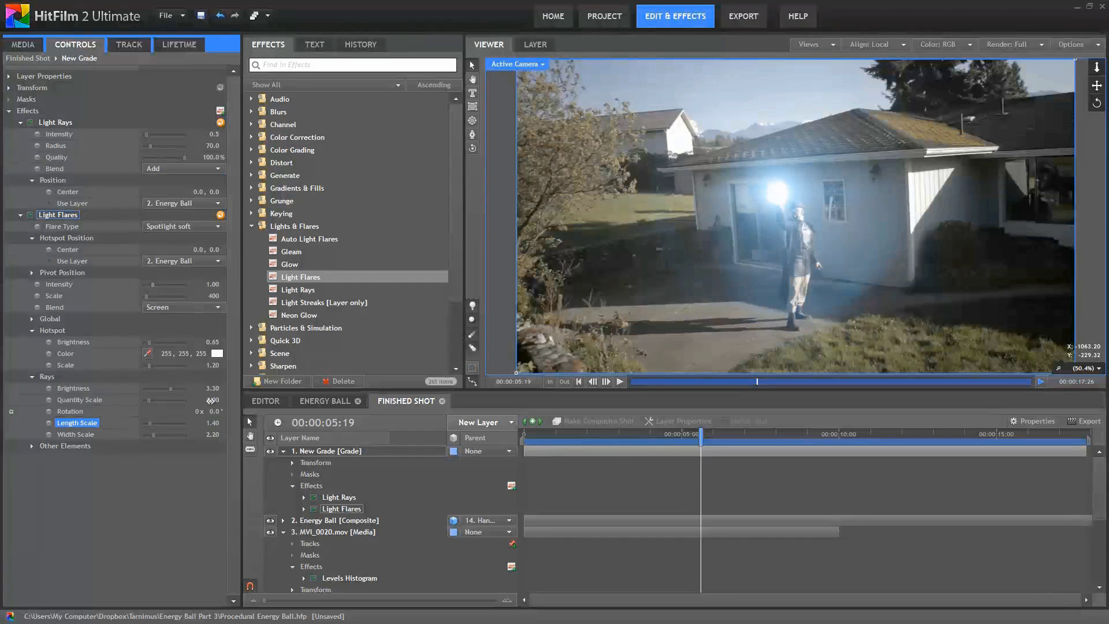
pyautogui.moveTo(211, 399)
pyautogui.mouseDown()
pyautogui.moveTo(254, 399)
pyautogui.moveTo(203, 403)
pyautogui.moveTo(222, 404)
pyautogui.mouseUp()
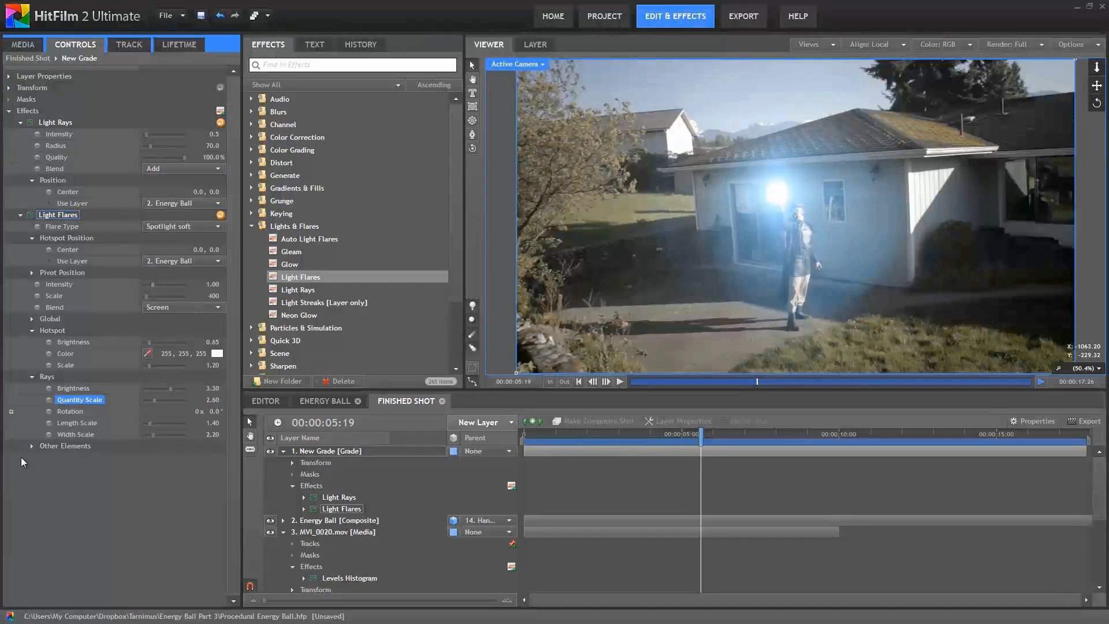
# - Set Other Elements brightness to 1.7 and check the flare on an earlier frame
pyautogui.click(31, 445)
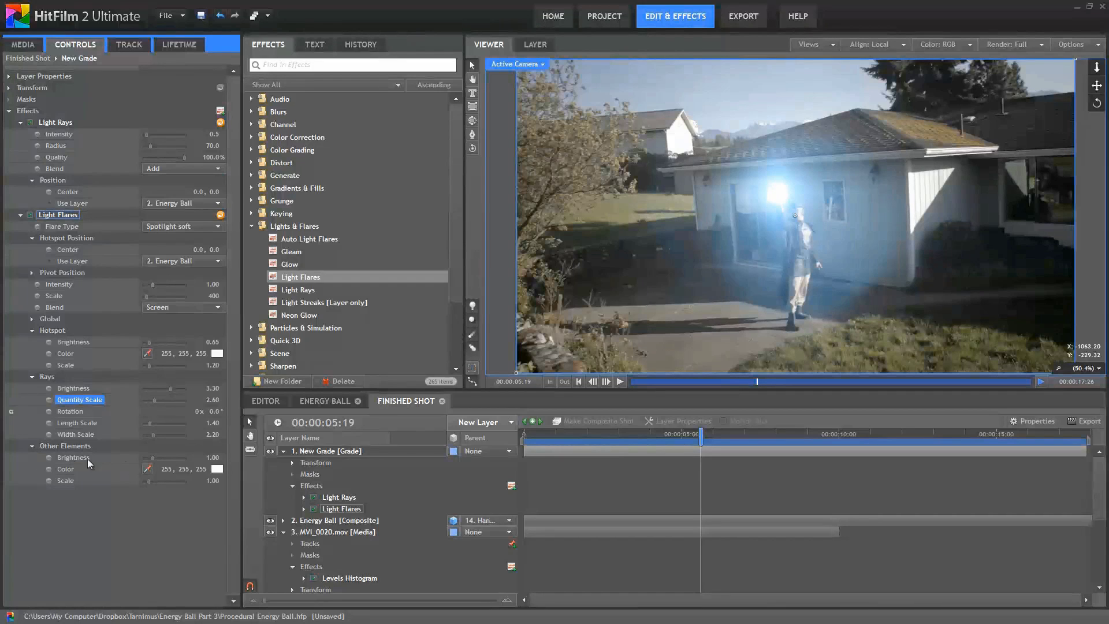
pyautogui.click(212, 457)
pyautogui.write('2')
pyautogui.press('Return')
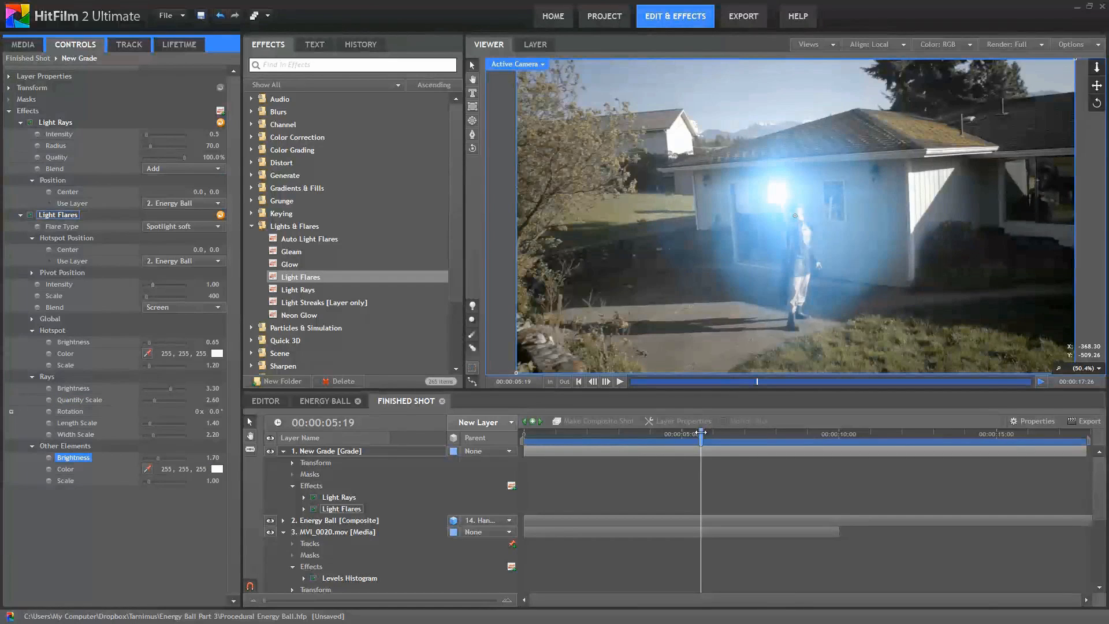
pyautogui.moveTo(700, 437); pyautogui.dragTo(663, 450)
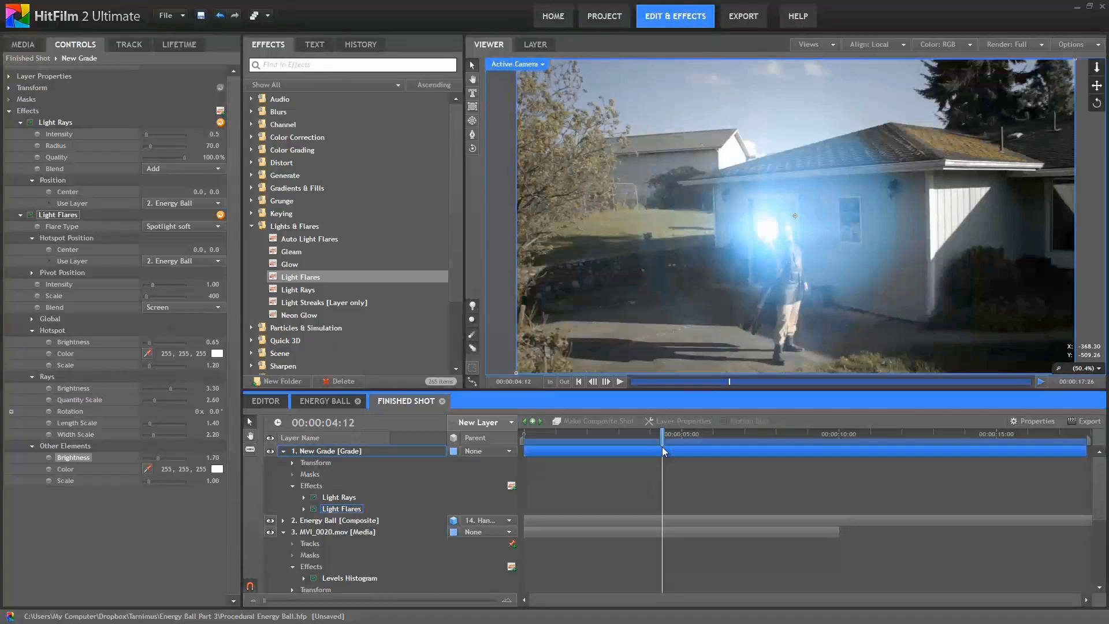
# - Collapse the Hotspot, Rays, Other Elements and Hotspot Position groups of Light Flares
pyautogui.click(32, 329)
pyautogui.click(32, 343)
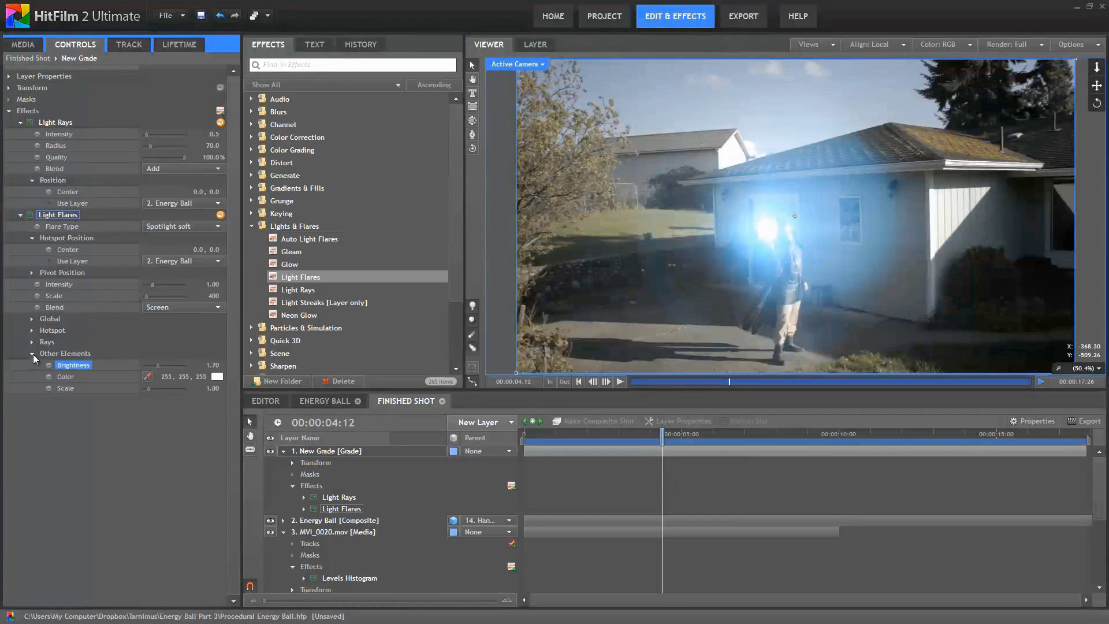
pyautogui.click(33, 353)
pyautogui.click(31, 238)
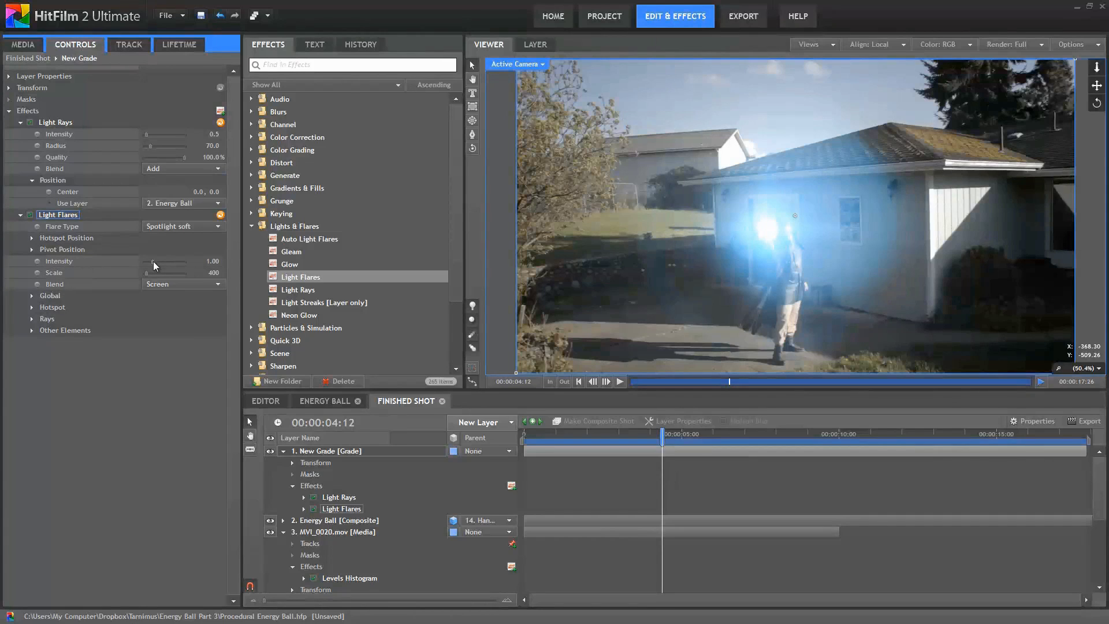
# - Lower the flare Intensity to 0.30 and toggle the effect off and on to compare
pyautogui.moveTo(154, 261); pyautogui.dragTo(146, 261)
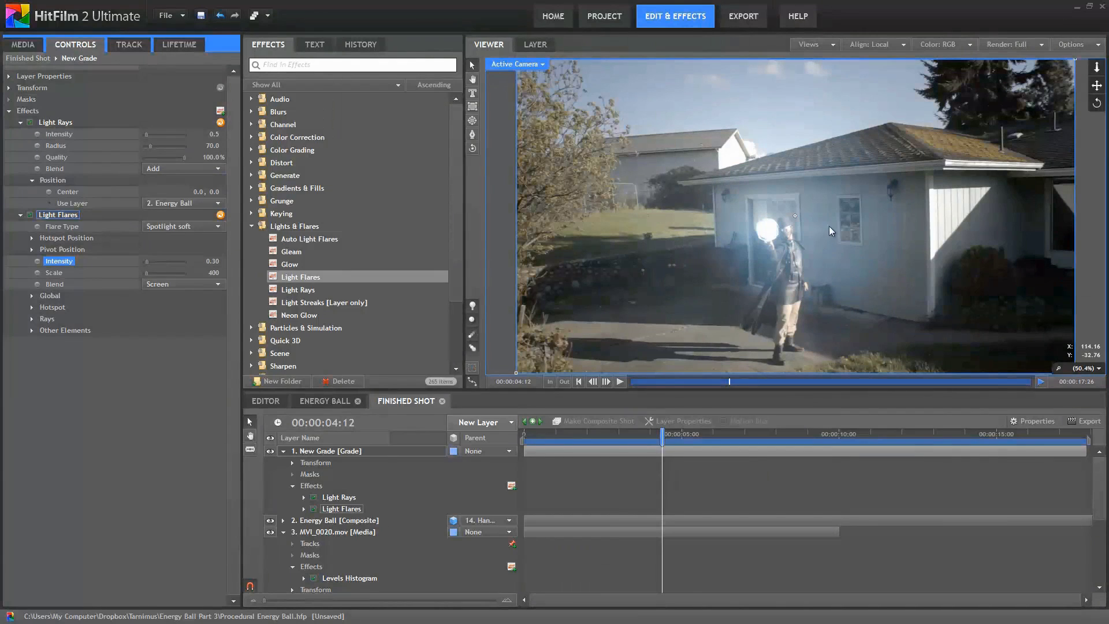
pyautogui.click(28, 213)
pyautogui.click(26, 214)
pyautogui.click(26, 213)
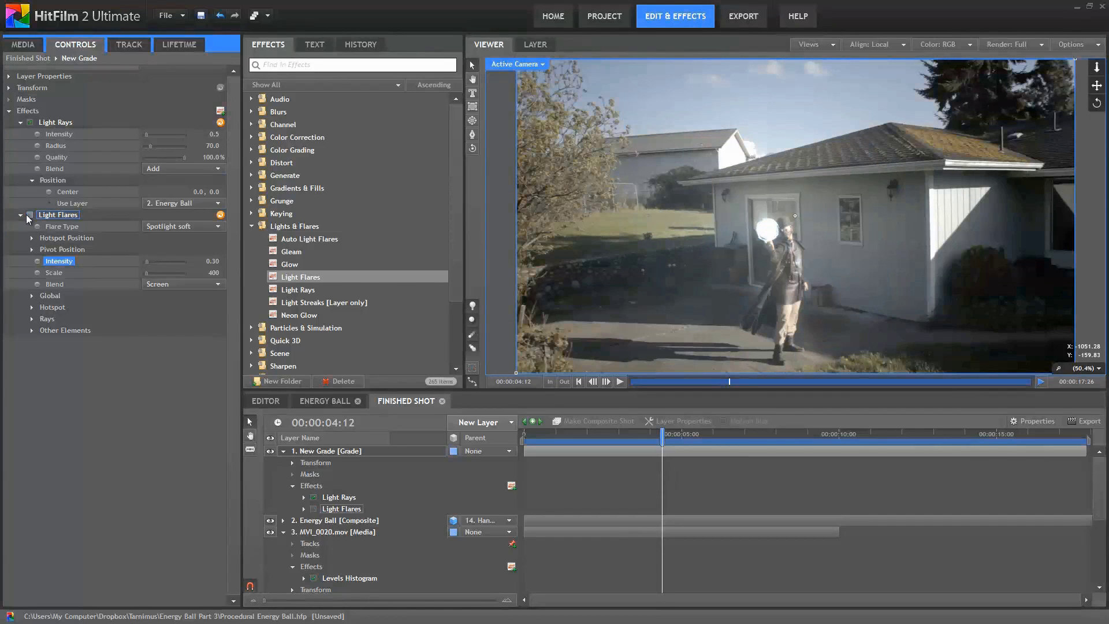
pyautogui.click(25, 213)
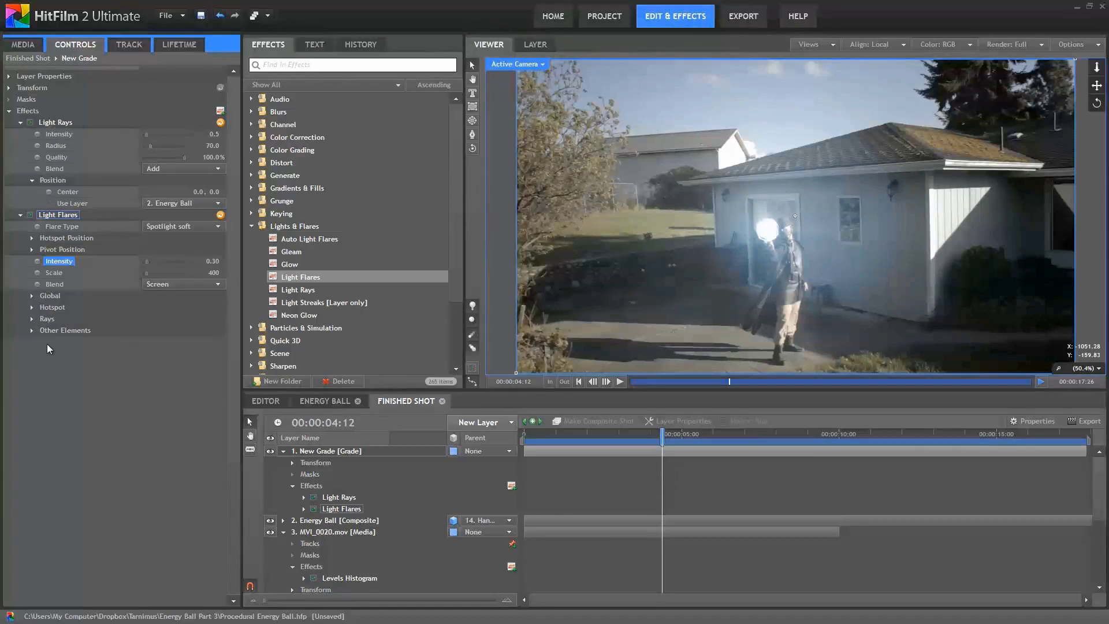
# - Expand the Rays, Hotspot and Other Elements groups under Light Flares
pyautogui.click(32, 319)
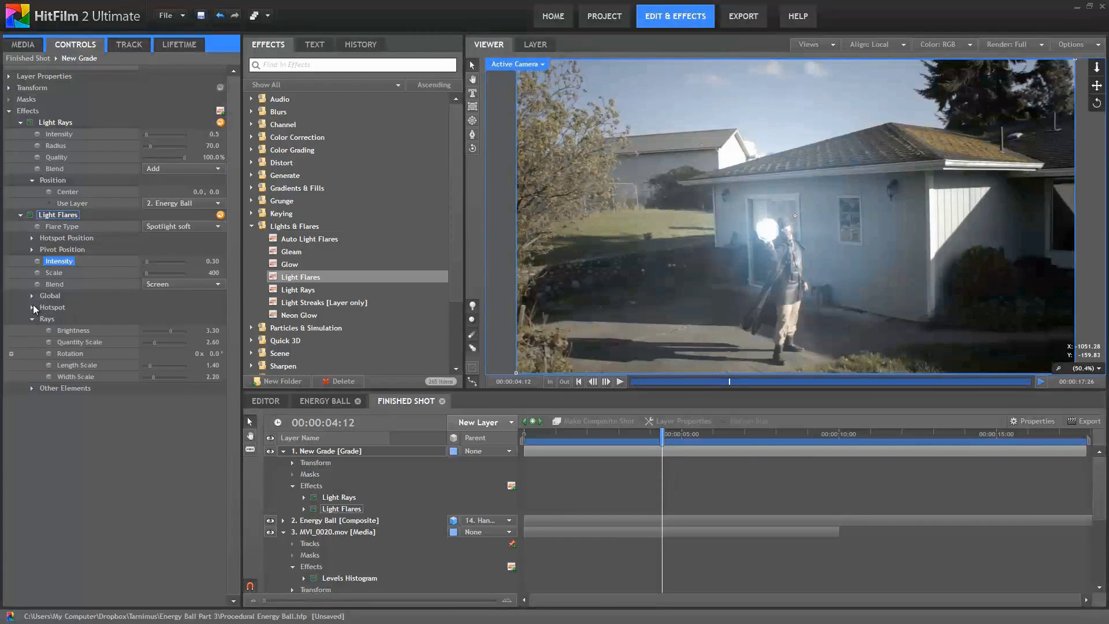
pyautogui.click(32, 306)
pyautogui.click(32, 423)
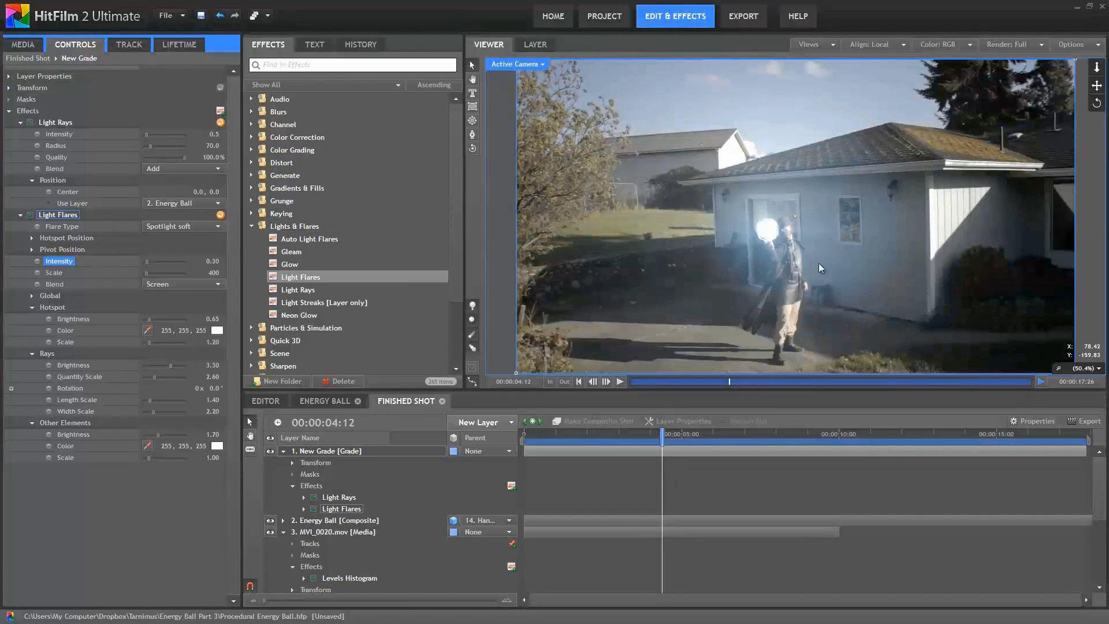
# - Apply the Sharpen > Unsharpen effect to the MVI_0020.mov layer
pyautogui.click(252, 226)
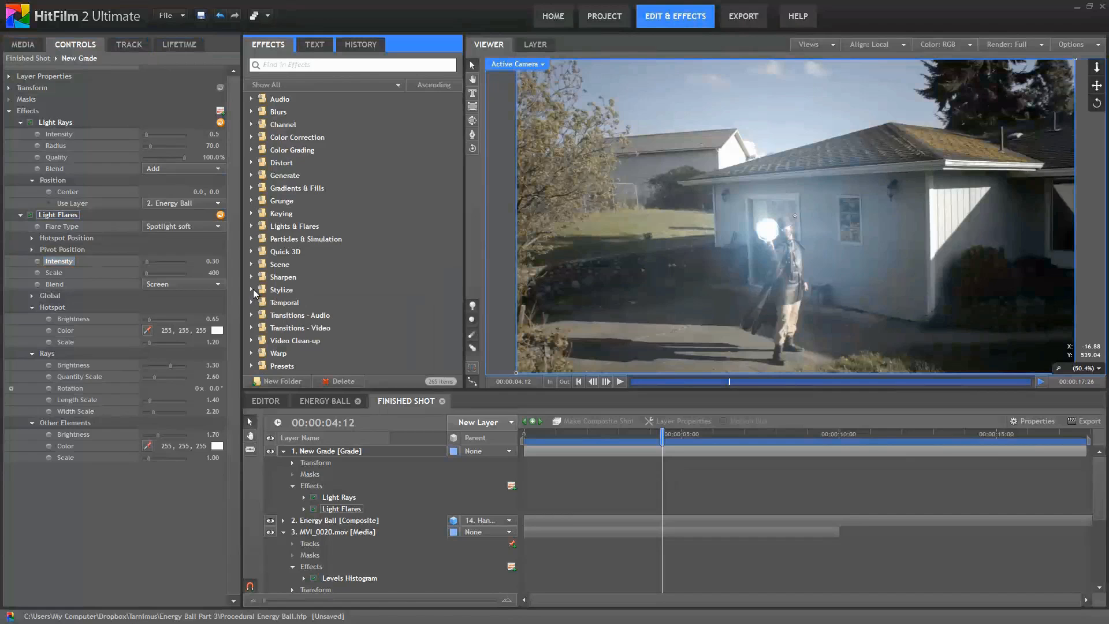
pyautogui.click(252, 277)
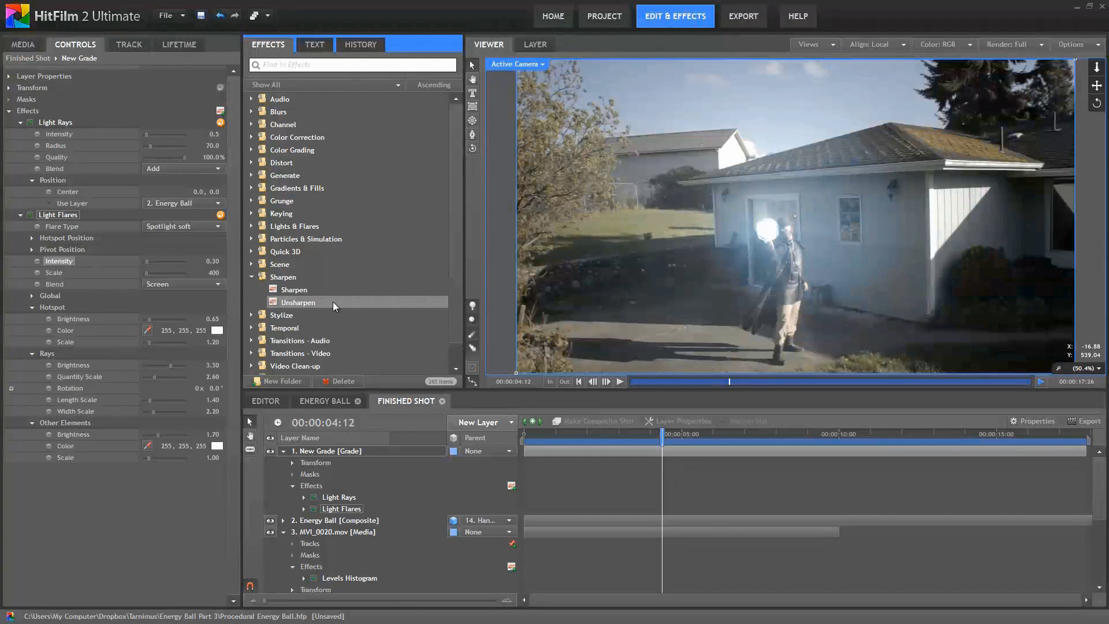
pyautogui.moveTo(334, 306); pyautogui.dragTo(334, 532)
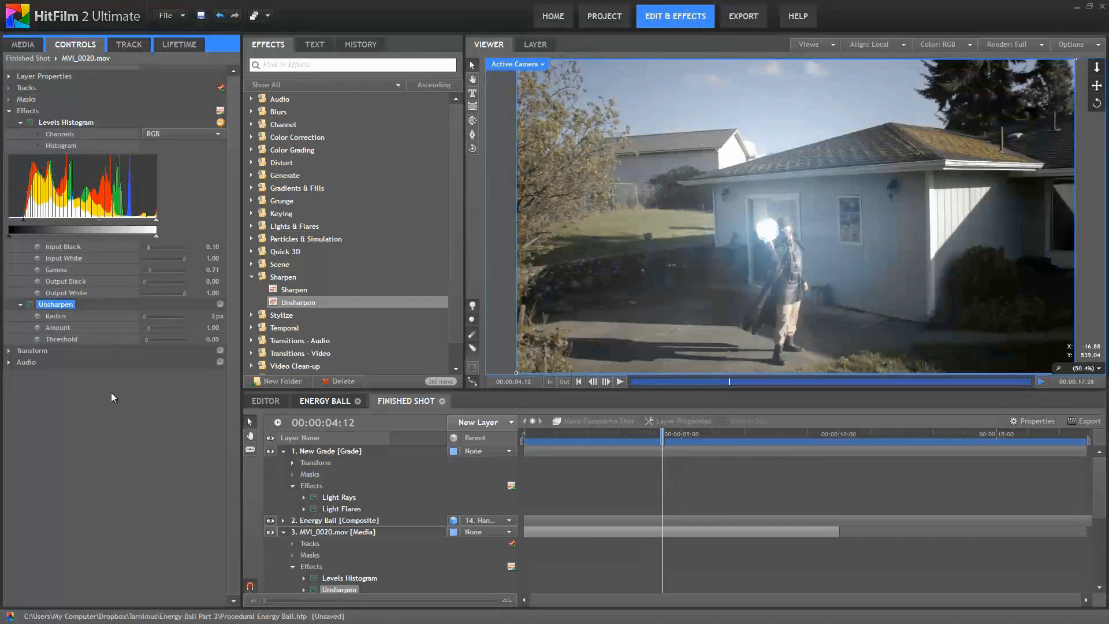
# - Set Unsharpen radius 4px, threshold 0.02, amount 1.40, and toggle it to compare
pyautogui.click(213, 316)
pyautogui.write('4')
pyautogui.click(211, 339)
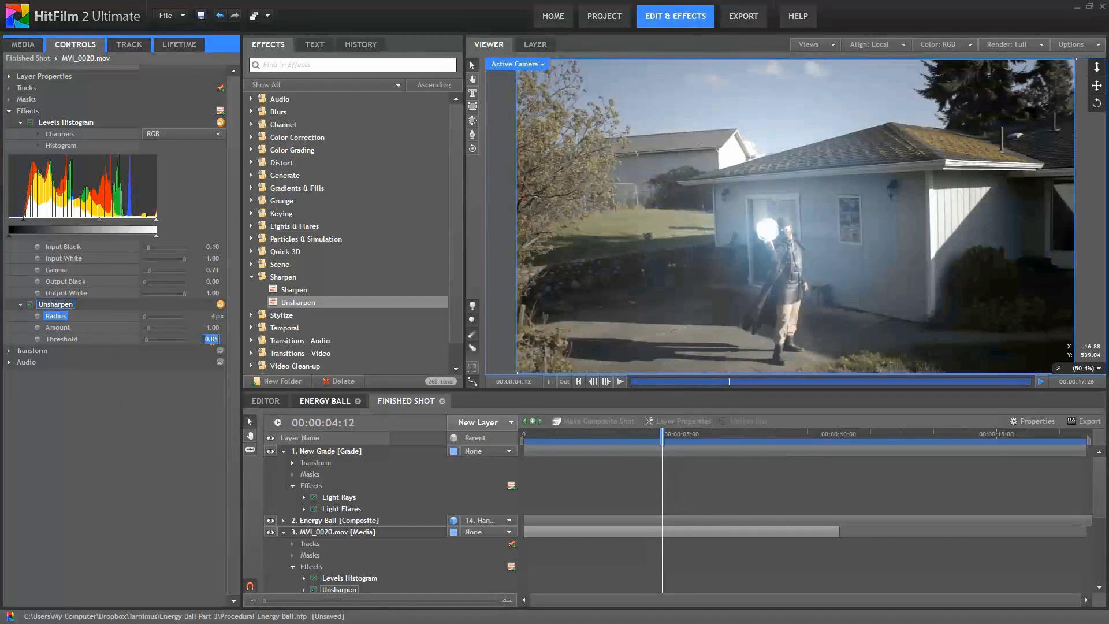
pyautogui.press('BackSpace')
pyautogui.click(97, 341)
pyautogui.click(213, 327)
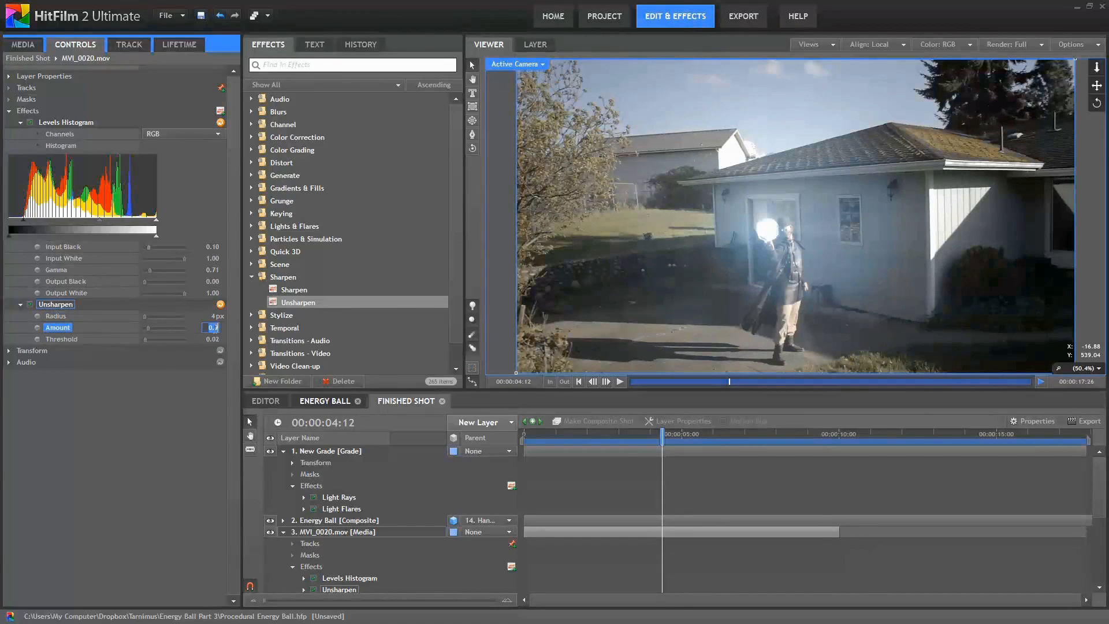
pyautogui.write('1.4')
pyautogui.press('Return')
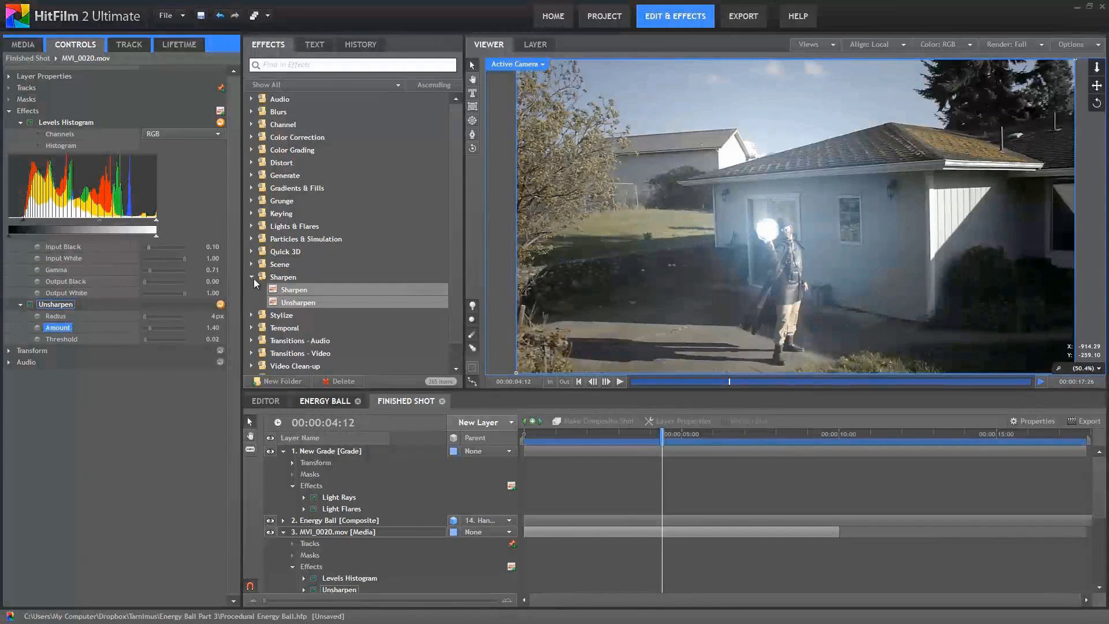
pyautogui.click(30, 304)
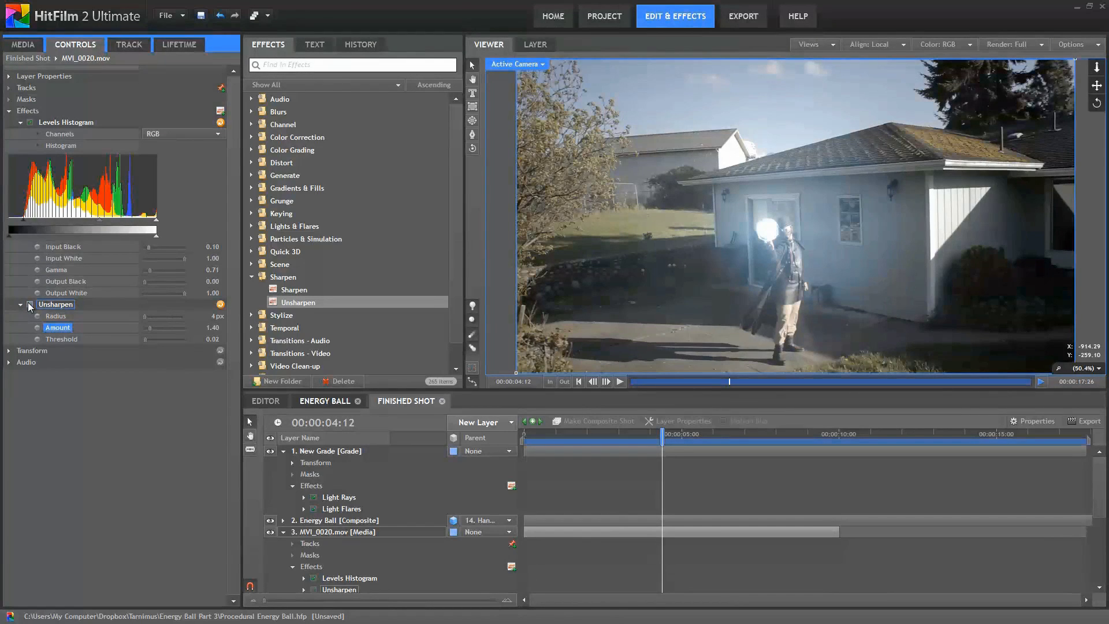
pyautogui.click(29, 304)
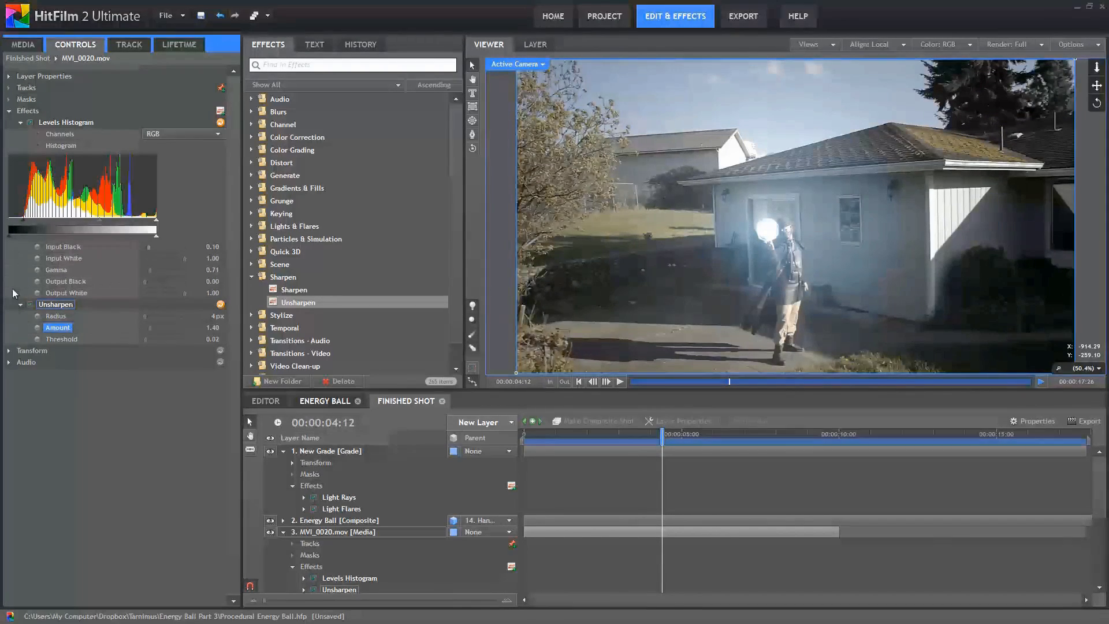
# - Rename the grade layer to 'Lighting Enhancements' and add a new Grade layer on top
pyautogui.click(283, 454)
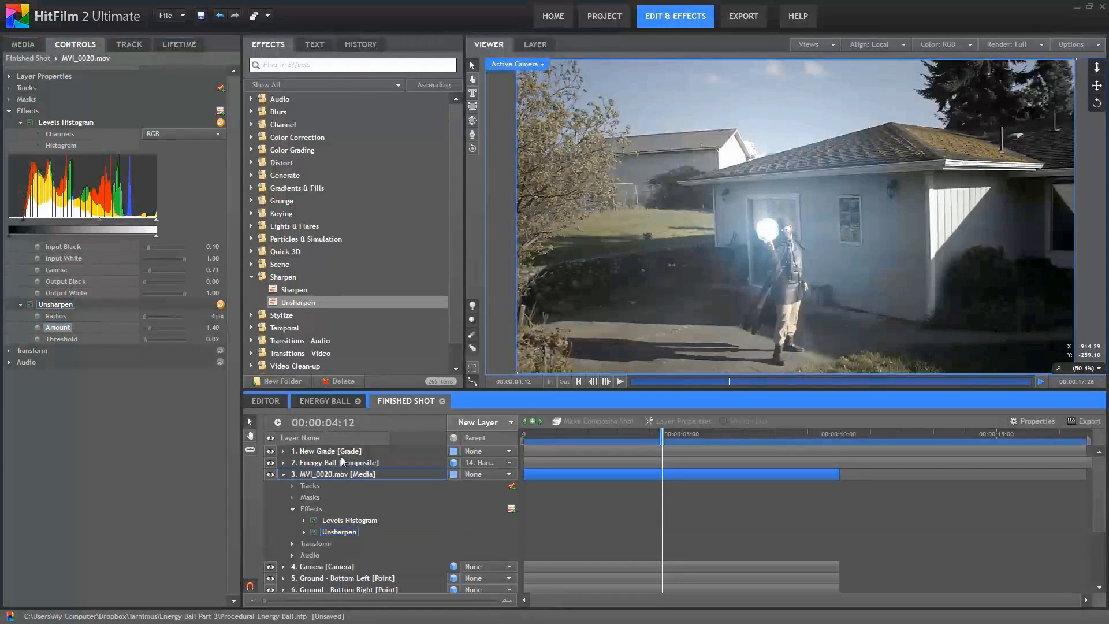
pyautogui.click(327, 452)
pyautogui.rightClick(327, 454)
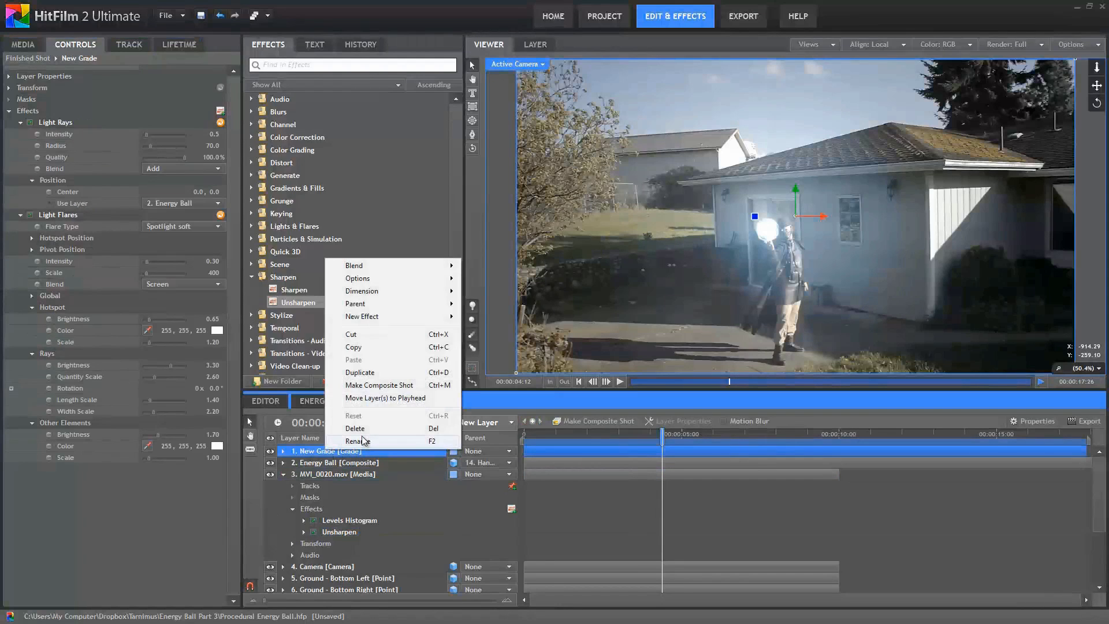
pyautogui.click(362, 437)
pyautogui.write('Lighting Em')
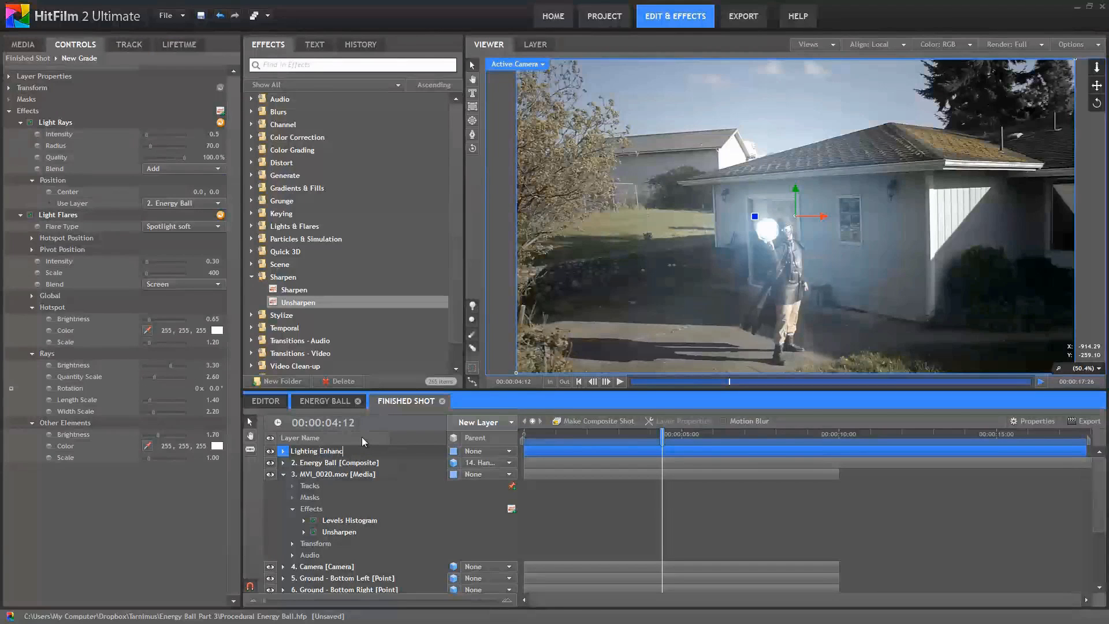
pyautogui.write('hancements')
pyautogui.press('Return')
pyautogui.click(478, 422)
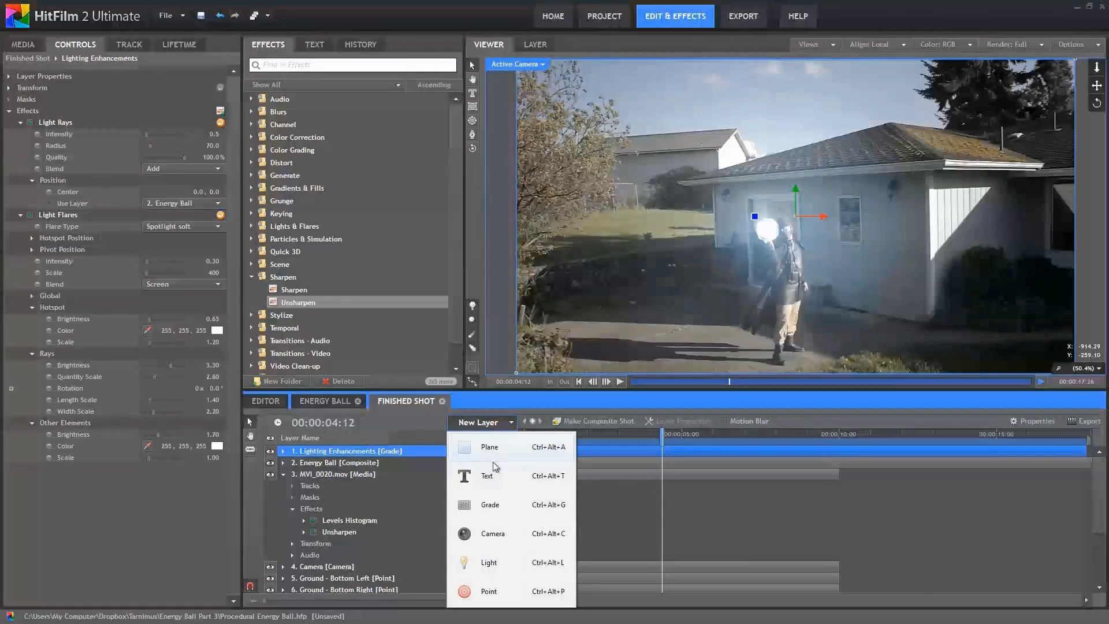
pyautogui.click(491, 504)
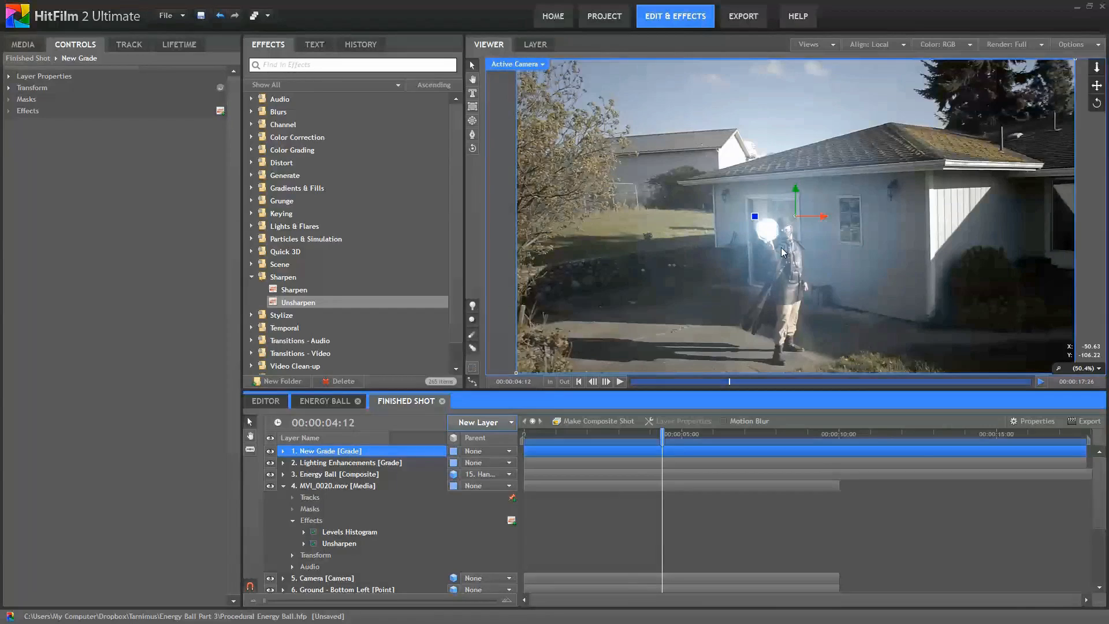
# - Apply Brightness & Contrast to the new grade with brightness -10 and contrast 7
pyautogui.click(252, 138)
pyautogui.moveTo(333, 192); pyautogui.dragTo(367, 458)
pyautogui.click(20, 123)
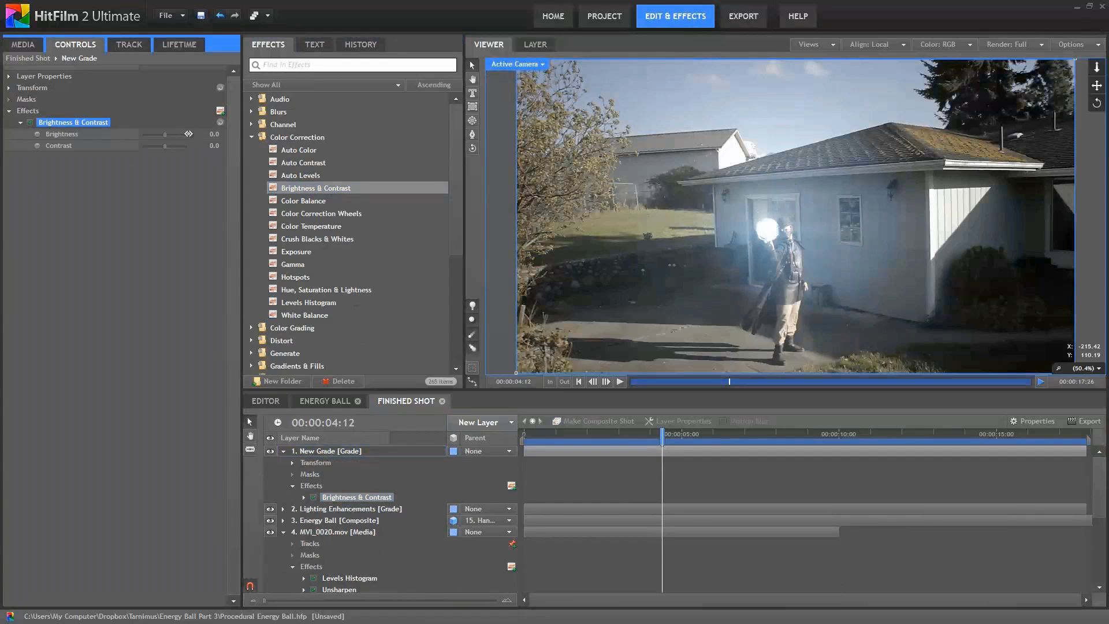
pyautogui.click(212, 134)
pyautogui.write('-10')
pyautogui.press('Tab')
pyautogui.write('7')
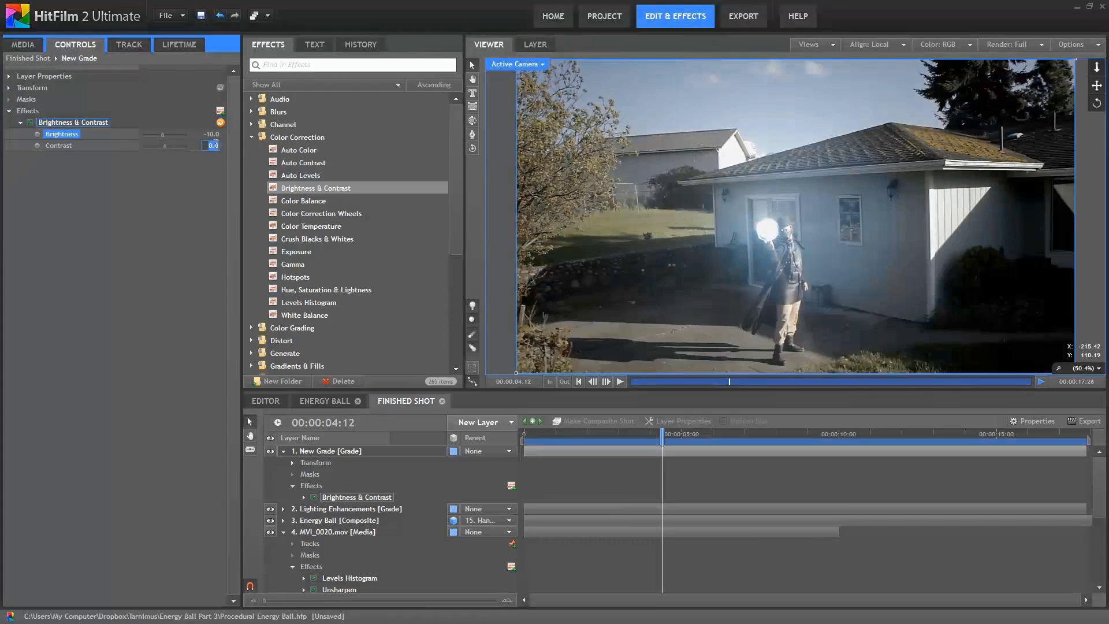
pyautogui.press('Return')
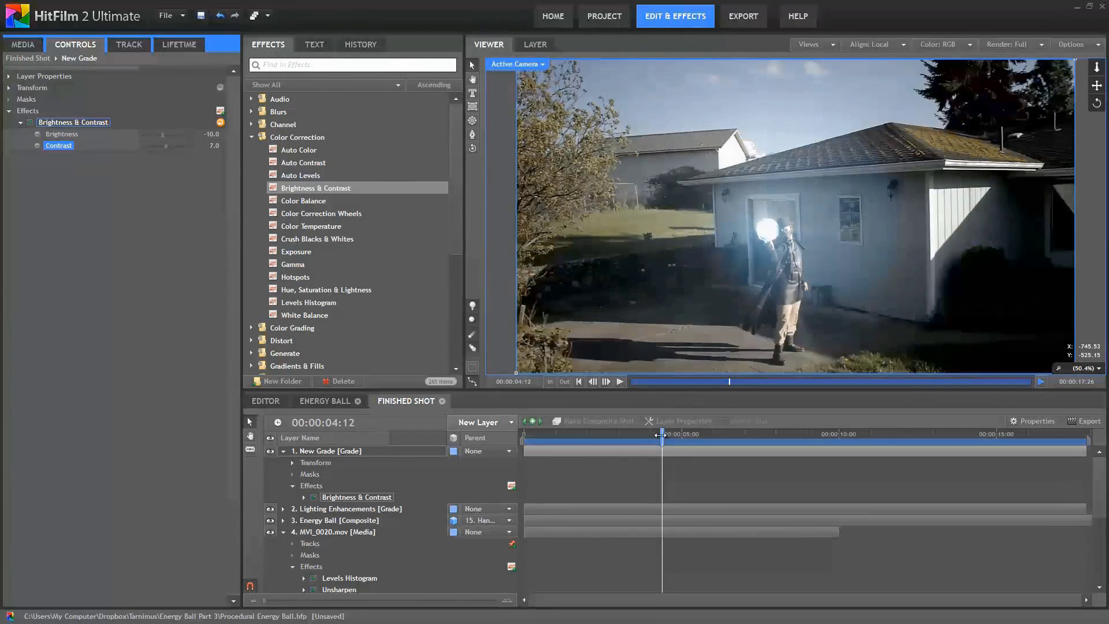
pyautogui.moveTo(662, 434)
pyautogui.mouseDown()
pyautogui.moveTo(538, 439)
pyautogui.moveTo(653, 438)
pyautogui.mouseUp()
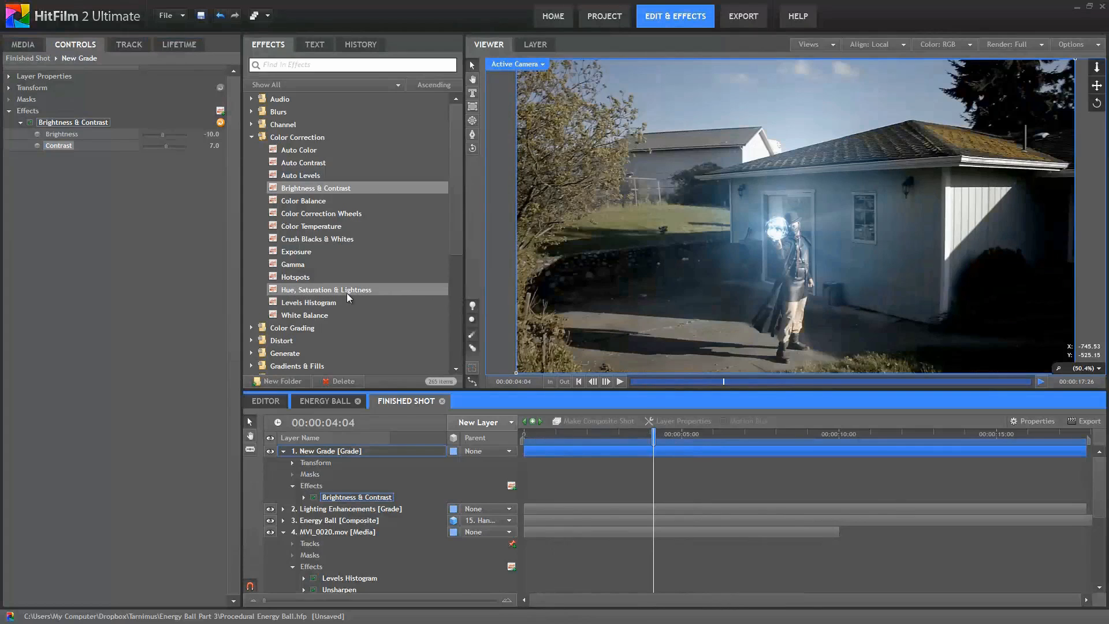
# - Add Color Temperature and warm the temperature to 4260 K
pyautogui.moveTo(332, 225); pyautogui.dragTo(362, 451)
pyautogui.click(20, 157)
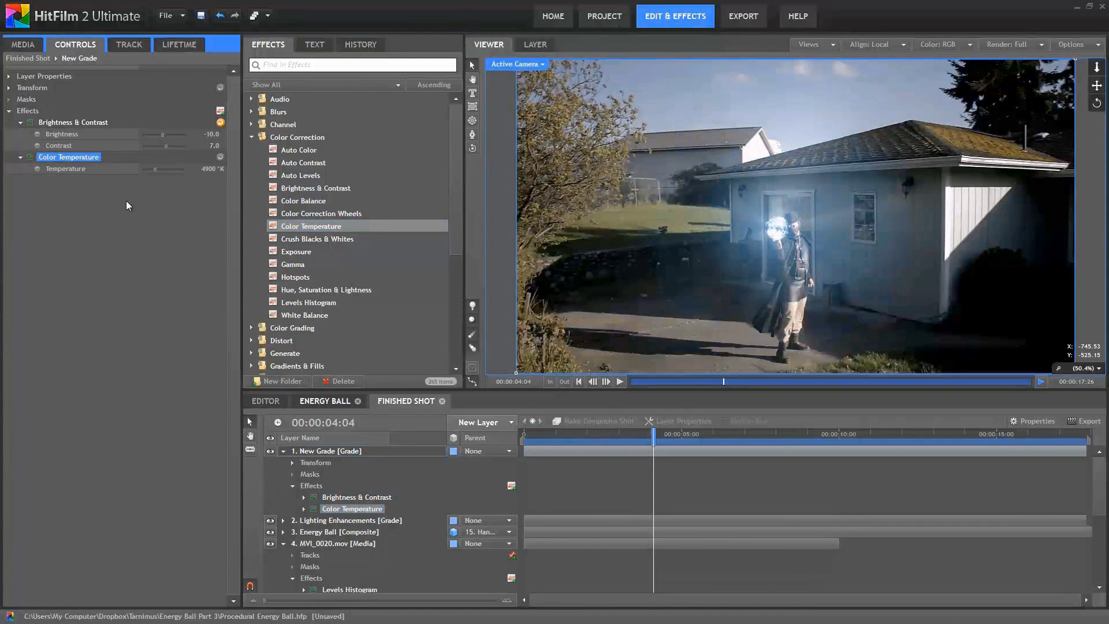
pyautogui.moveTo(205, 166); pyautogui.dragTo(213, 332)
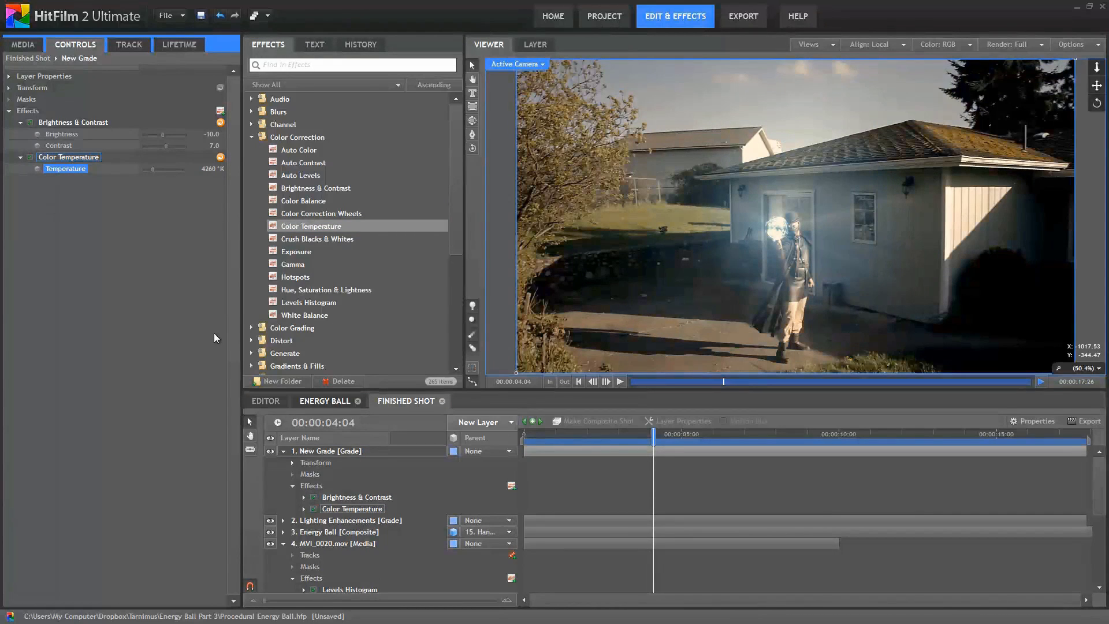
# - Apply Hue, Saturation & Lightness to the top grade and raise Master saturation to 30.0
pyautogui.click(356, 291)
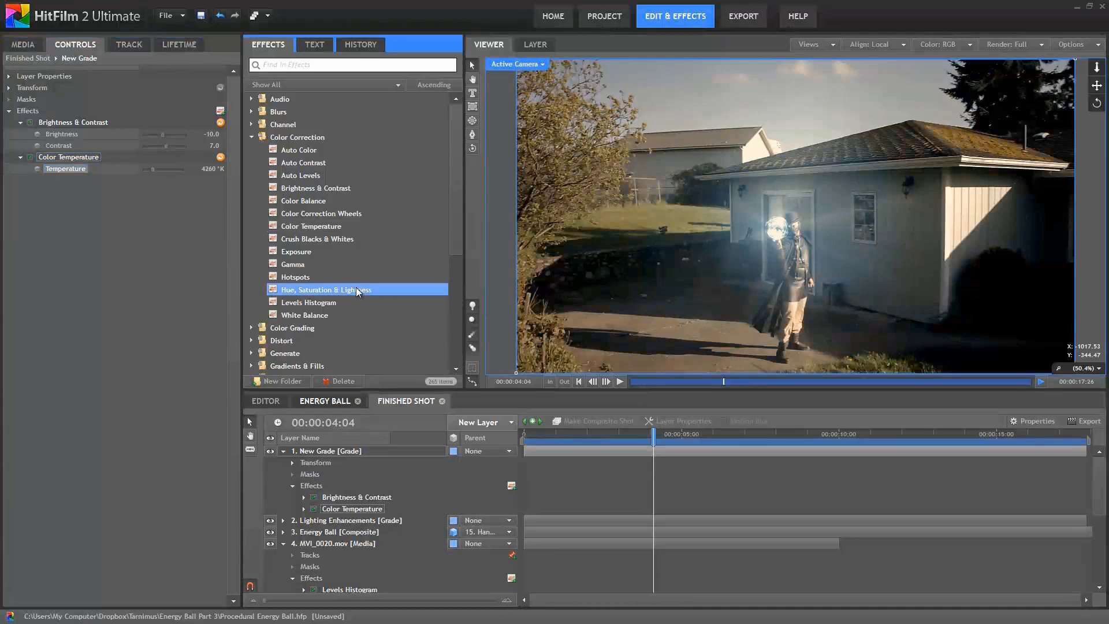
pyautogui.moveTo(357, 290); pyautogui.dragTo(20, 179)
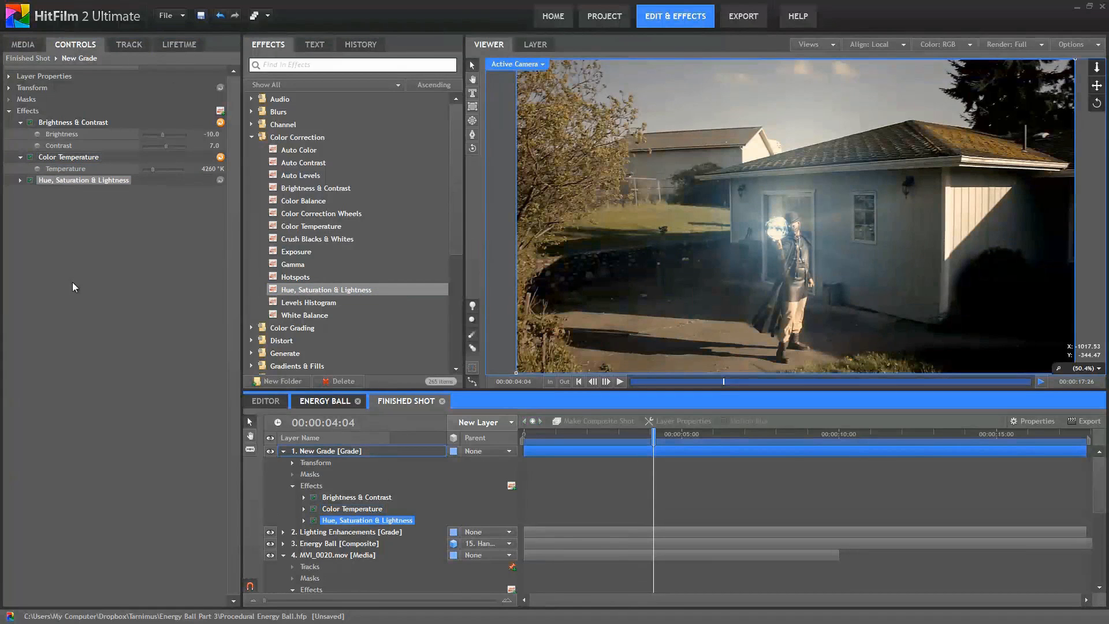
pyautogui.click(20, 179)
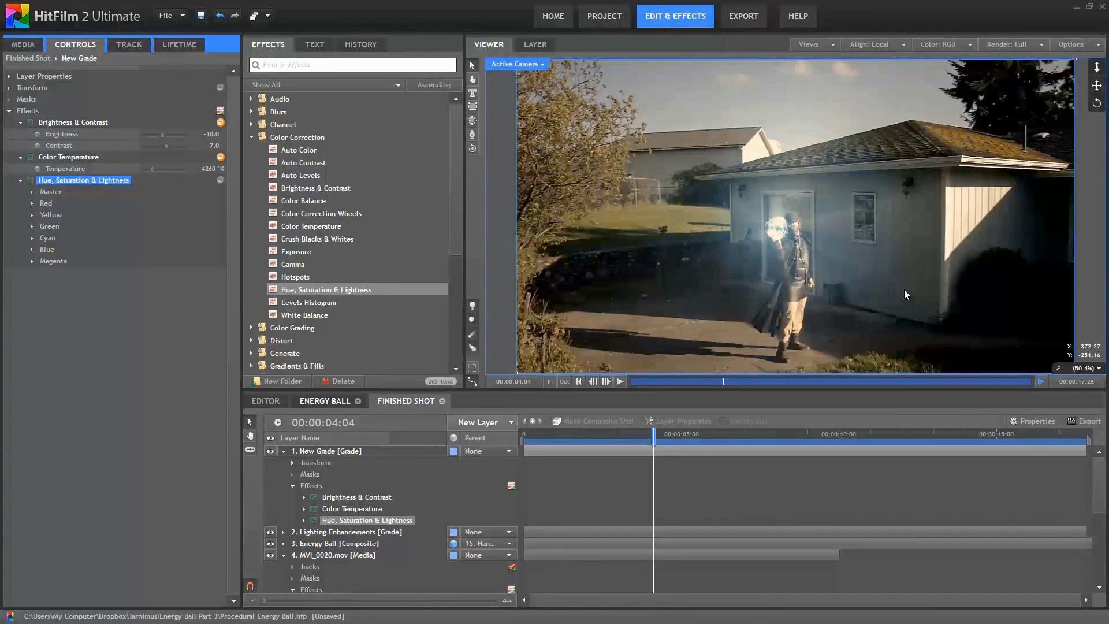
pyautogui.click(32, 192)
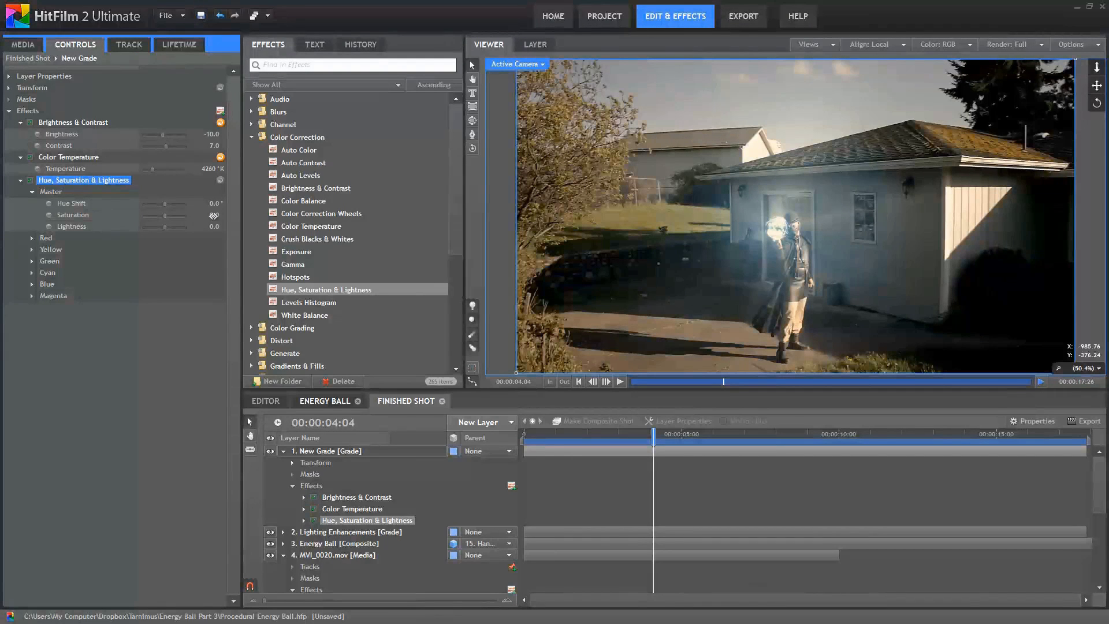
pyautogui.moveTo(214, 216); pyautogui.dragTo(228, 215)
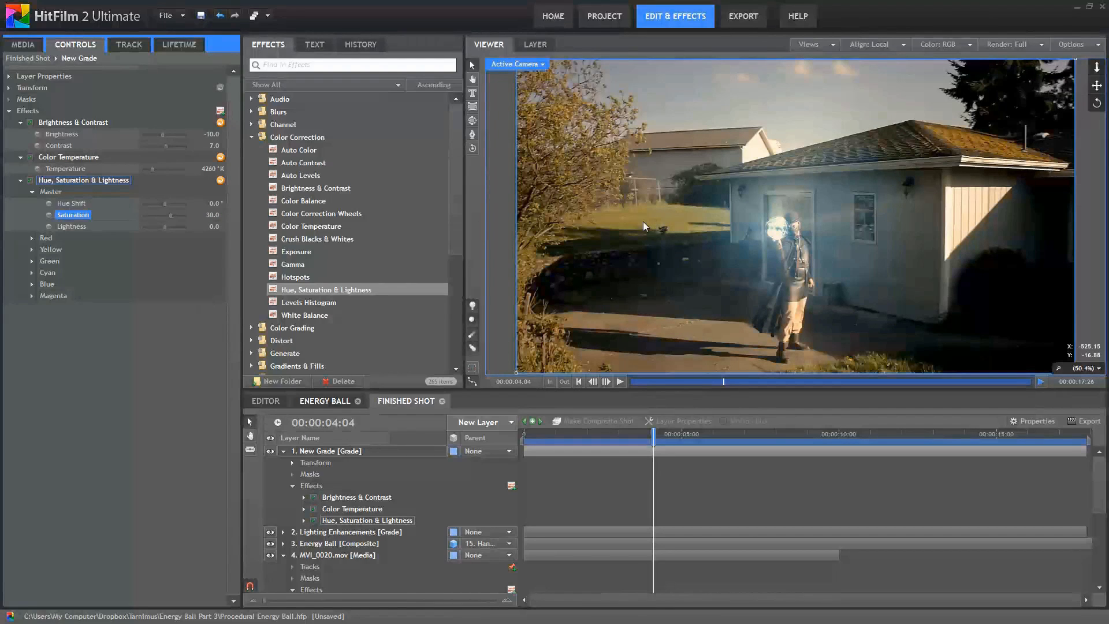
# - Apply the Vignette effect, found by searching 'vig', to the new grade layer
pyautogui.click(251, 137)
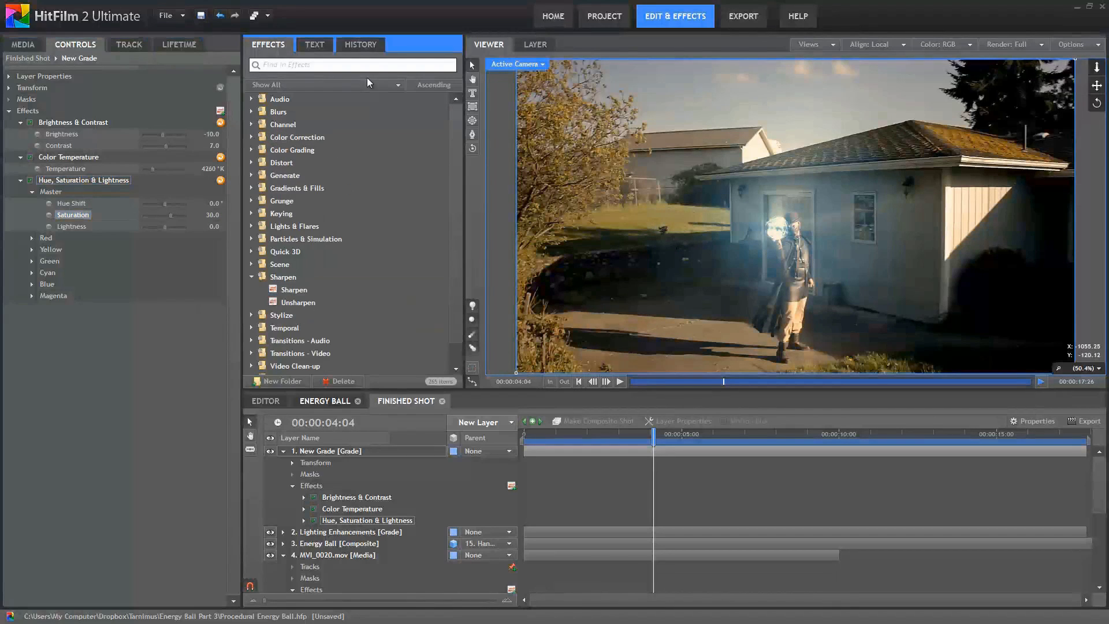
pyautogui.click(365, 65)
pyautogui.write('vig')
pyautogui.moveTo(323, 112); pyautogui.dragTo(332, 451)
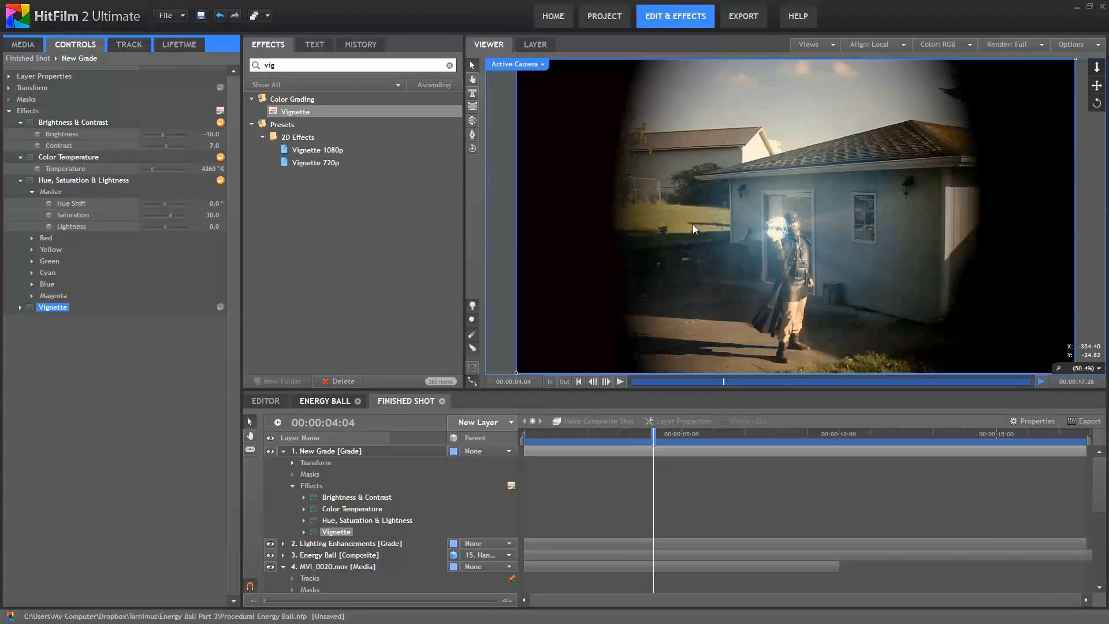
pyautogui.click(19, 307)
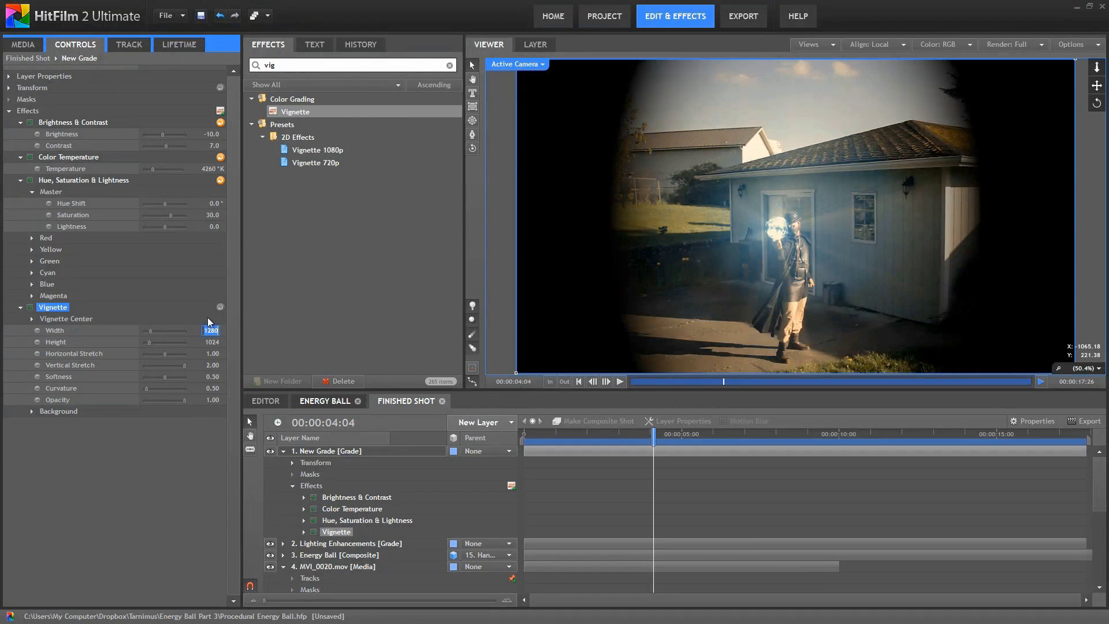
# - Set the vignette size to 1920 width by 1080 height
pyautogui.write('1920')
pyautogui.press('Tab')
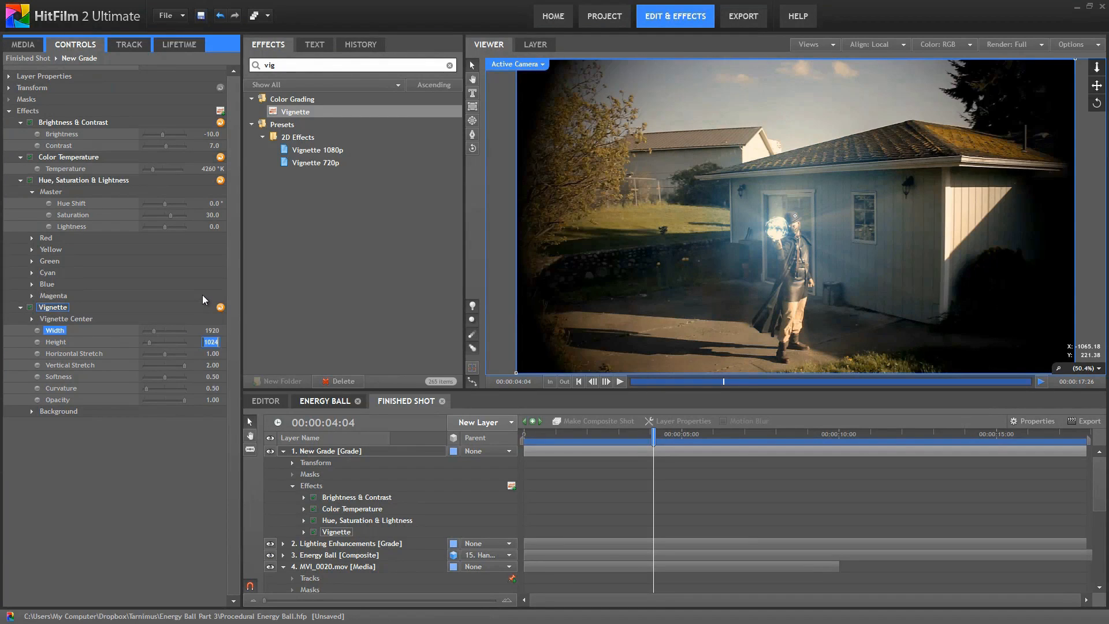
pyautogui.write('1080')
pyautogui.press('Return')
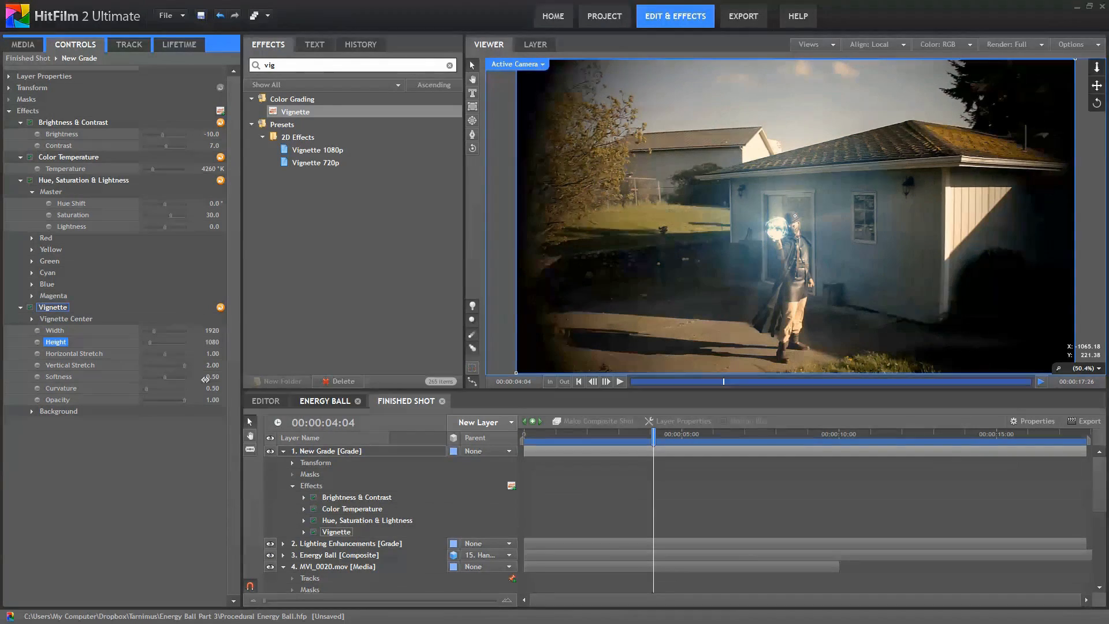
# - Set both vignette stretch values to 1.5 and softness to 0.70, then toggle it to compare
pyautogui.click(213, 354)
pyautogui.write('1.5')
pyautogui.press('Return')
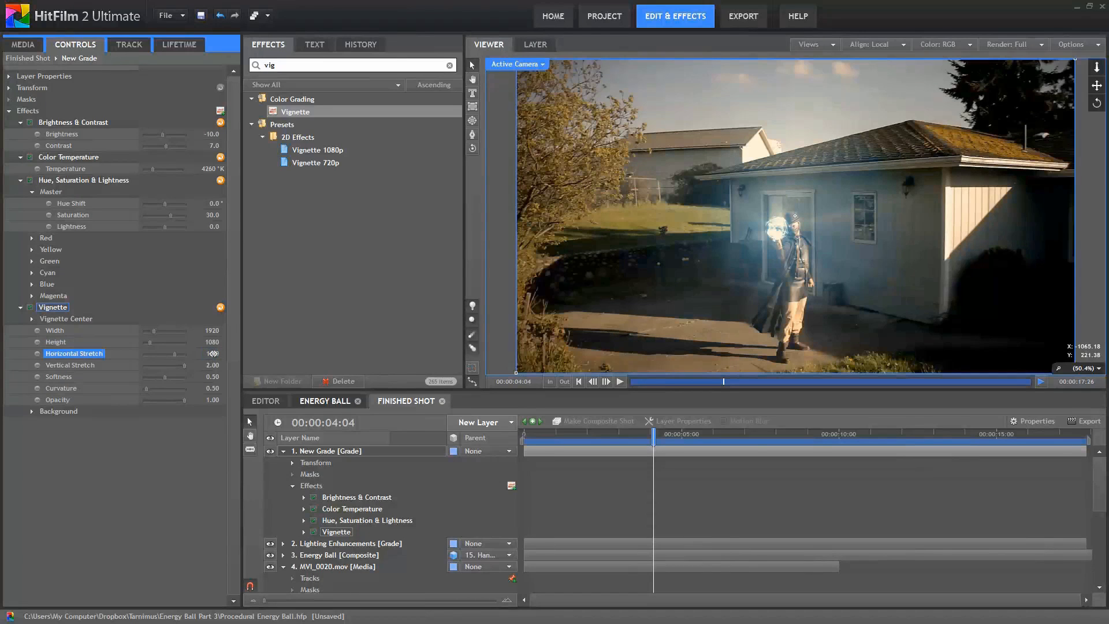
pyautogui.click(212, 365)
pyautogui.write('1.5')
pyautogui.press('Return')
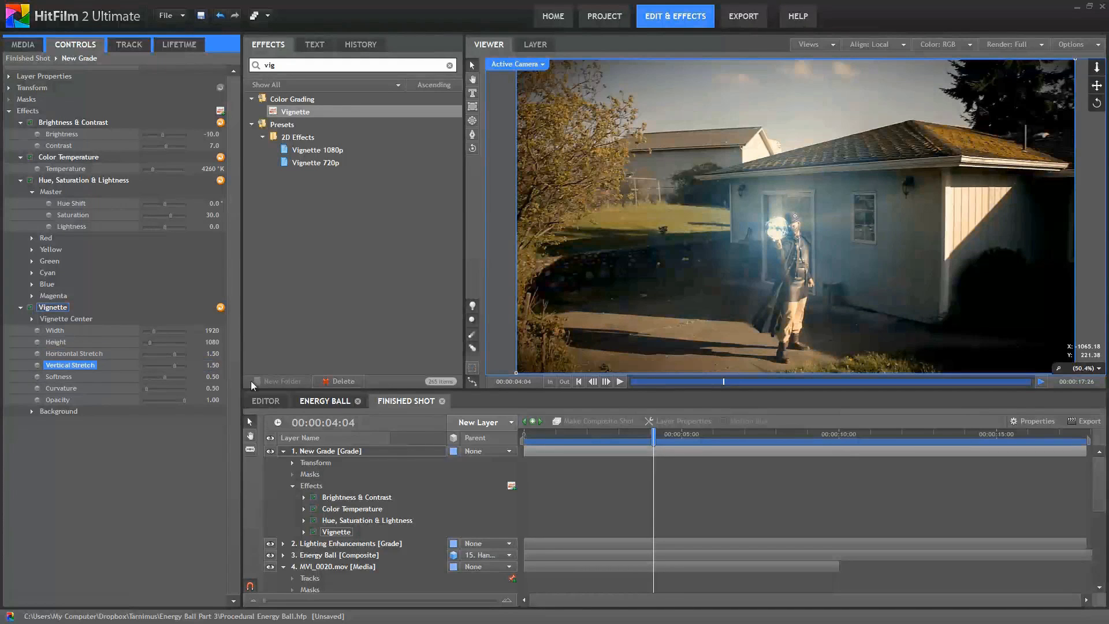
pyautogui.moveTo(214, 376); pyautogui.dragTo(227, 377)
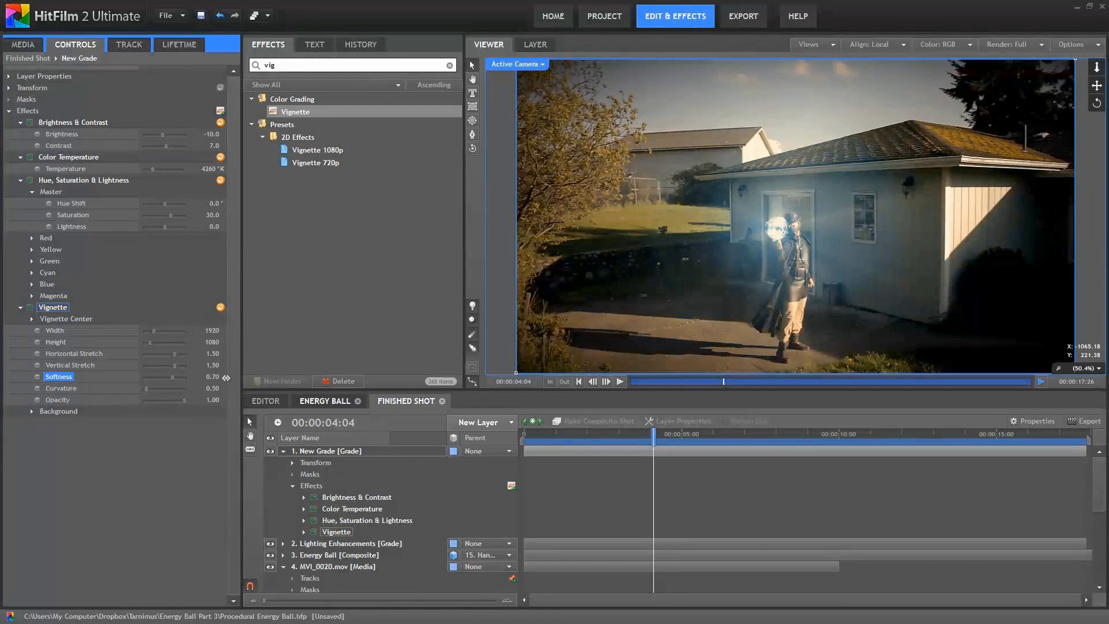
pyautogui.click(31, 308)
pyautogui.click(31, 307)
pyautogui.moveTo(652, 441); pyautogui.dragTo(526, 433)
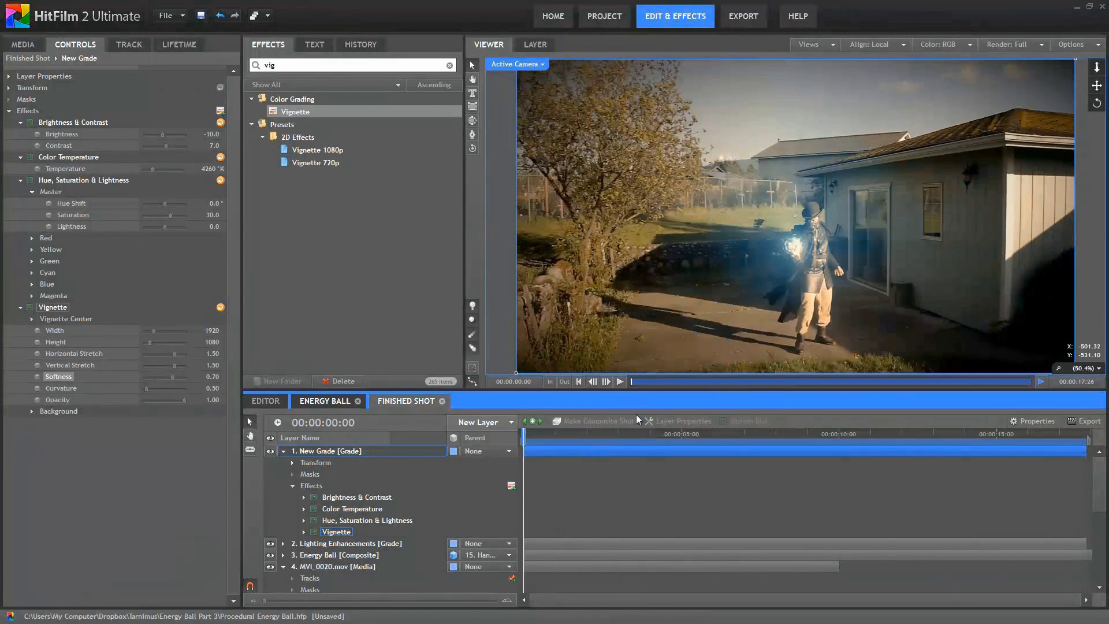
pyautogui.click(619, 383)
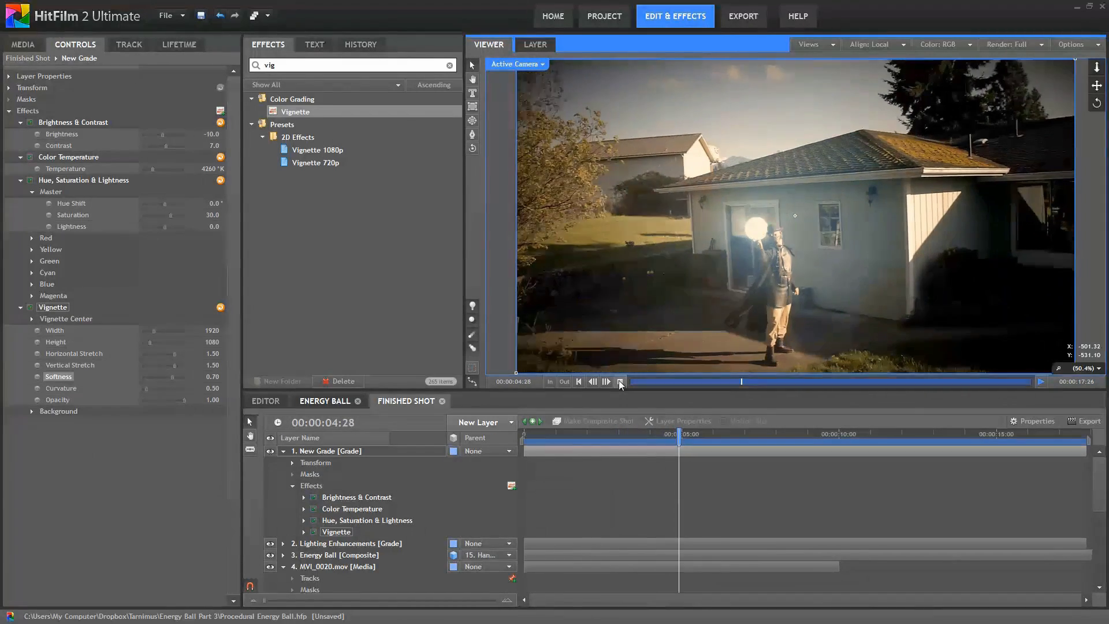
pyautogui.click(619, 383)
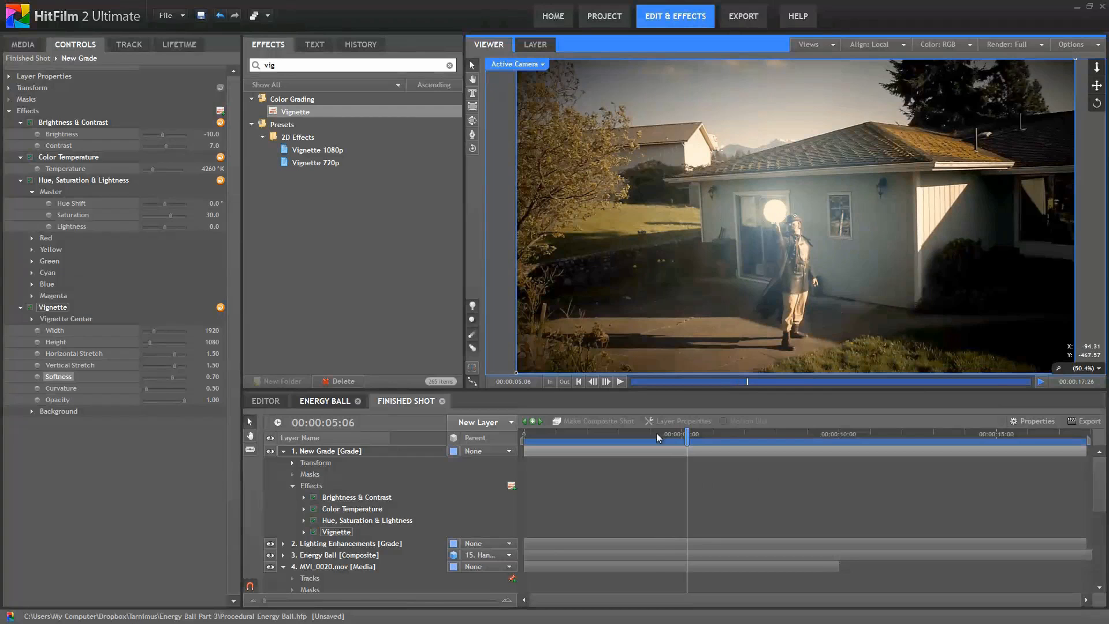
pyautogui.moveTo(656, 432); pyautogui.dragTo(614, 433)
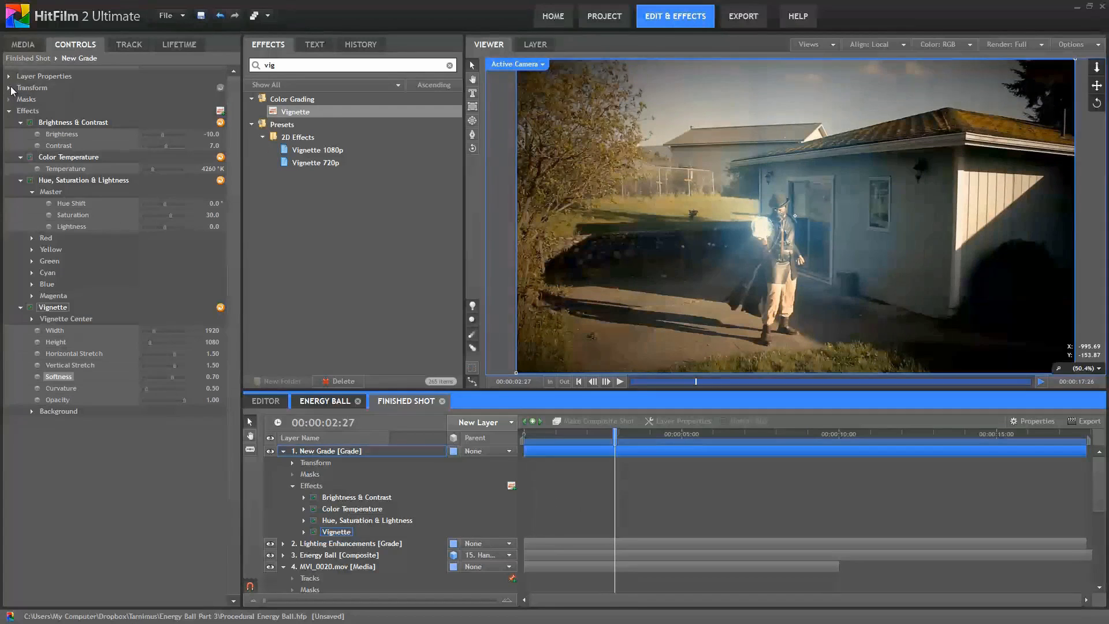
# - Move the Energy Ball layer up to Position -0.6, -5.8 and scrub through to check placement
pyautogui.click(283, 451)
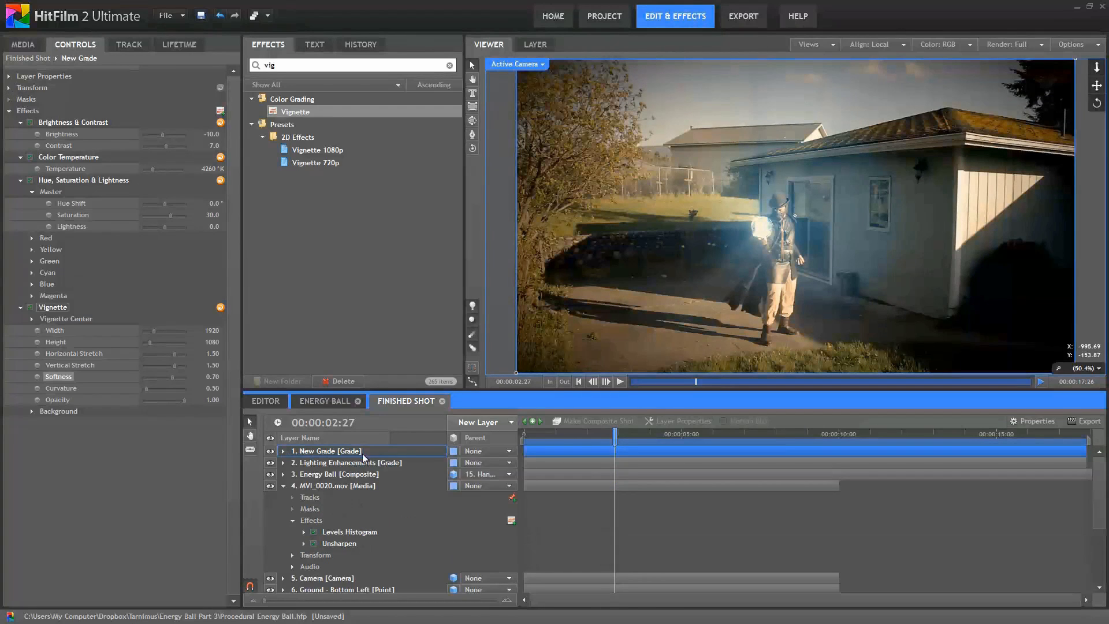
pyautogui.click(330, 474)
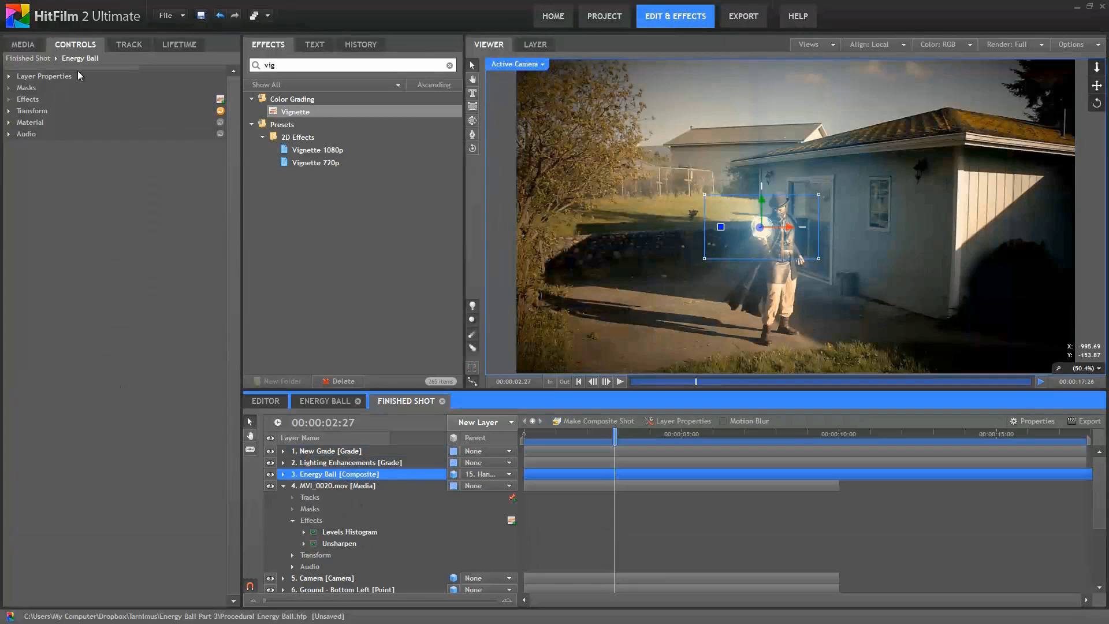
pyautogui.click(9, 111)
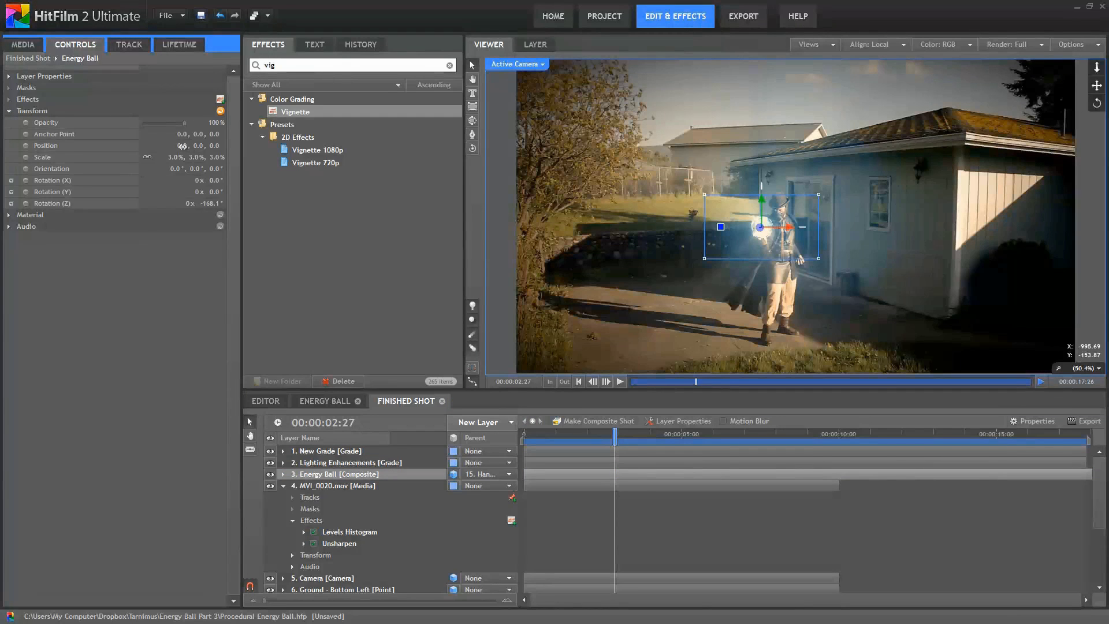
pyautogui.moveTo(761, 196); pyautogui.dragTo(763, 185)
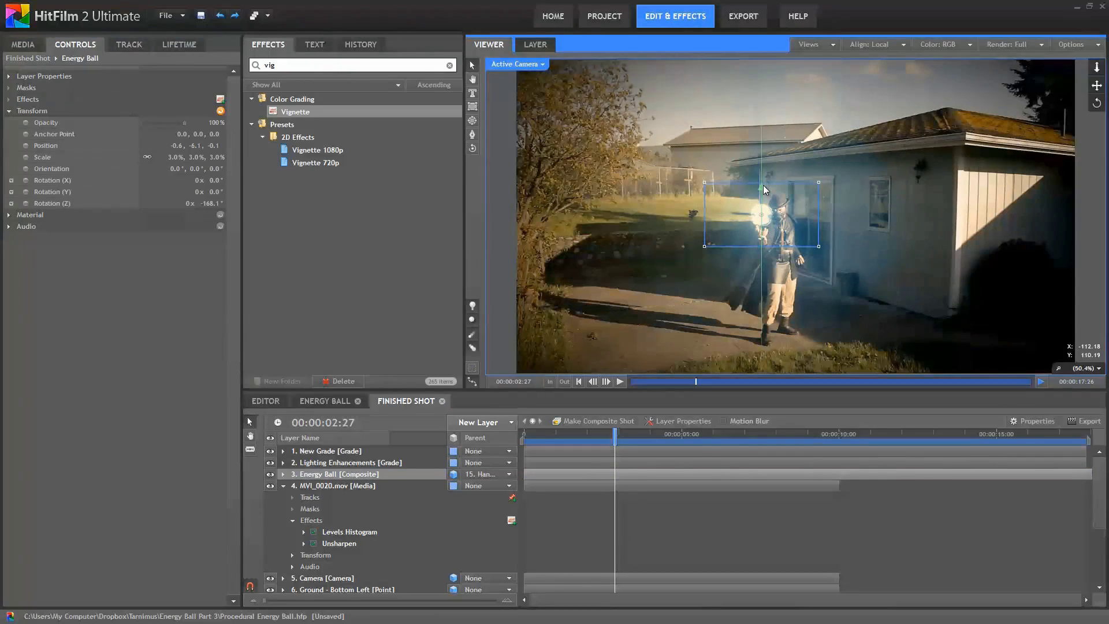
pyautogui.click(612, 437)
pyautogui.moveTo(608, 436); pyautogui.dragTo(528, 438)
pyautogui.moveTo(558, 439); pyautogui.dragTo(428, 428)
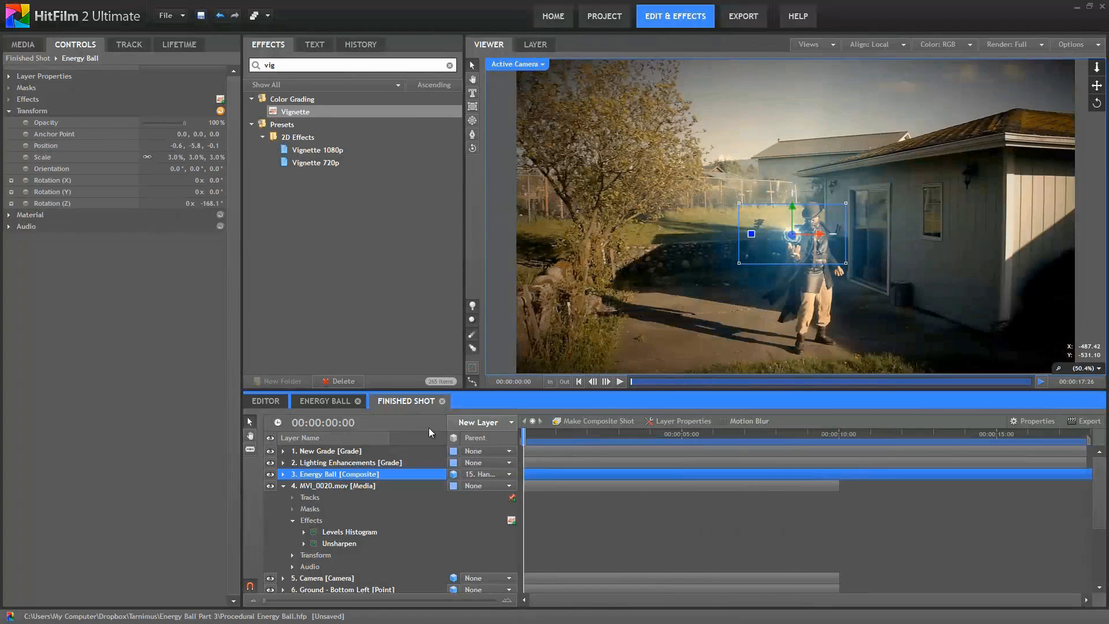